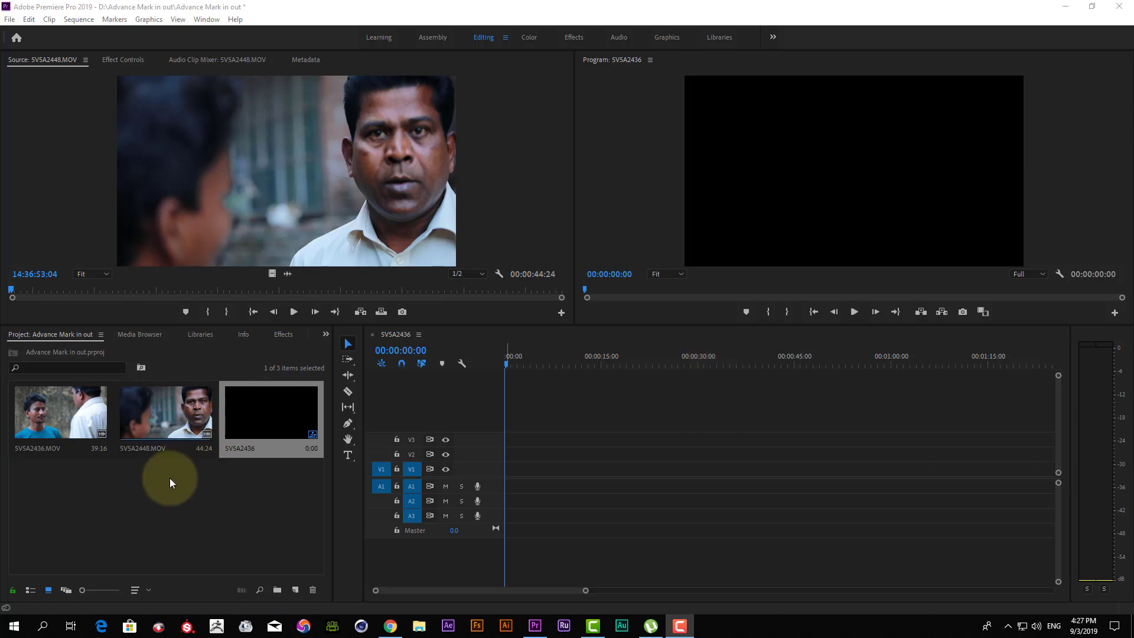
# Load 5V5A2436.MOV in the Source Monitor and play its opening seconds twice from the start
pyautogui.doubleClick(74, 428)
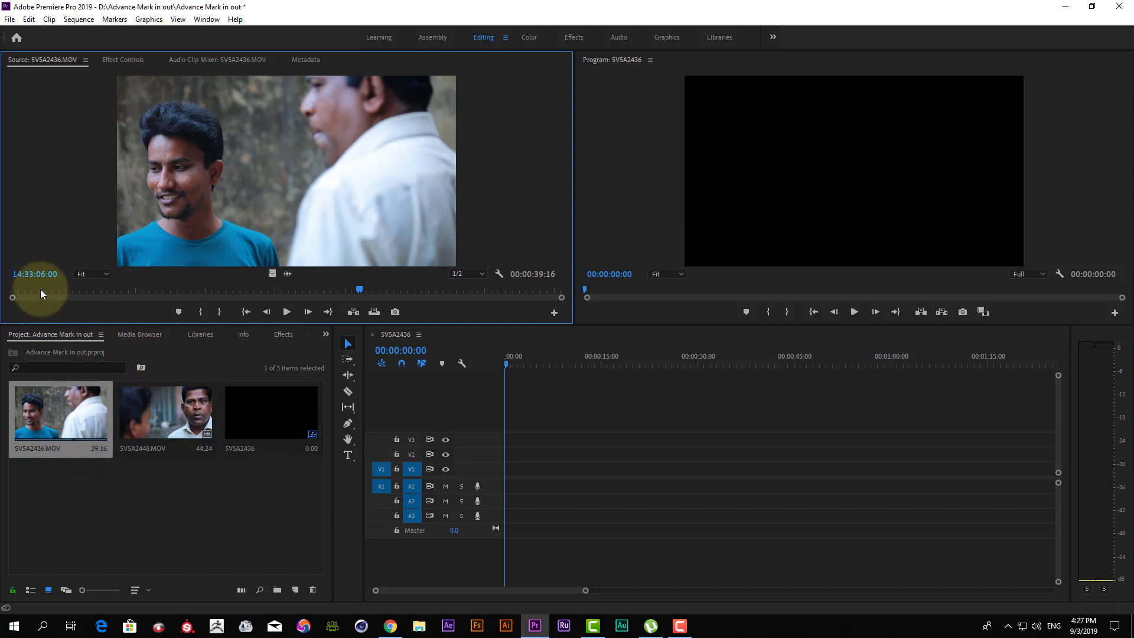
pyautogui.moveTo(40, 290); pyautogui.dragTo(0, 303)
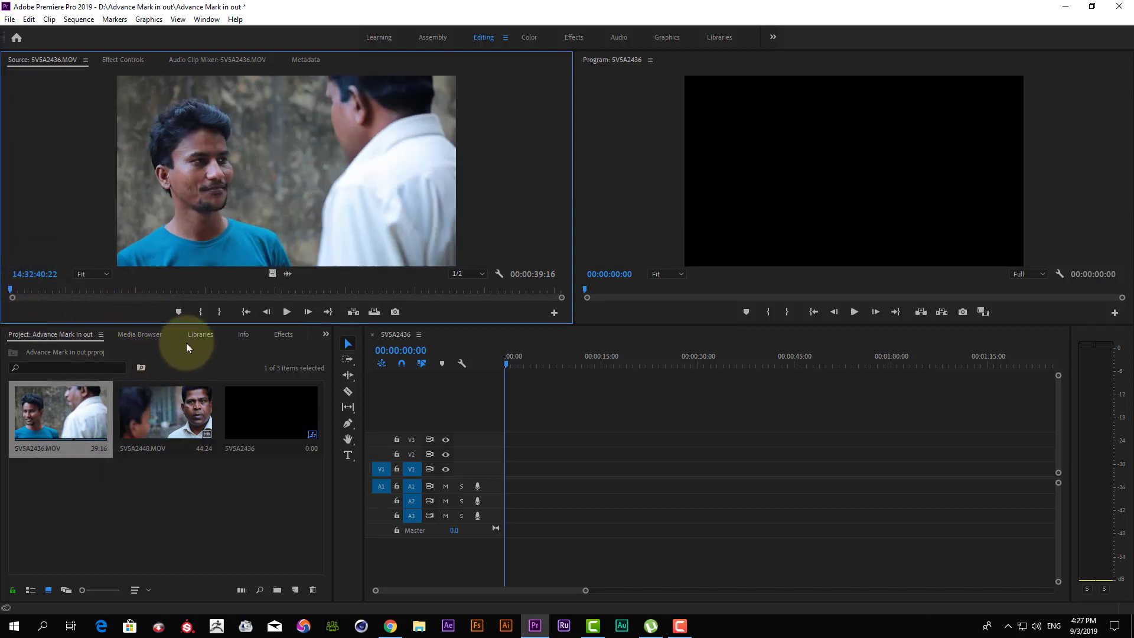
pyautogui.press('space')
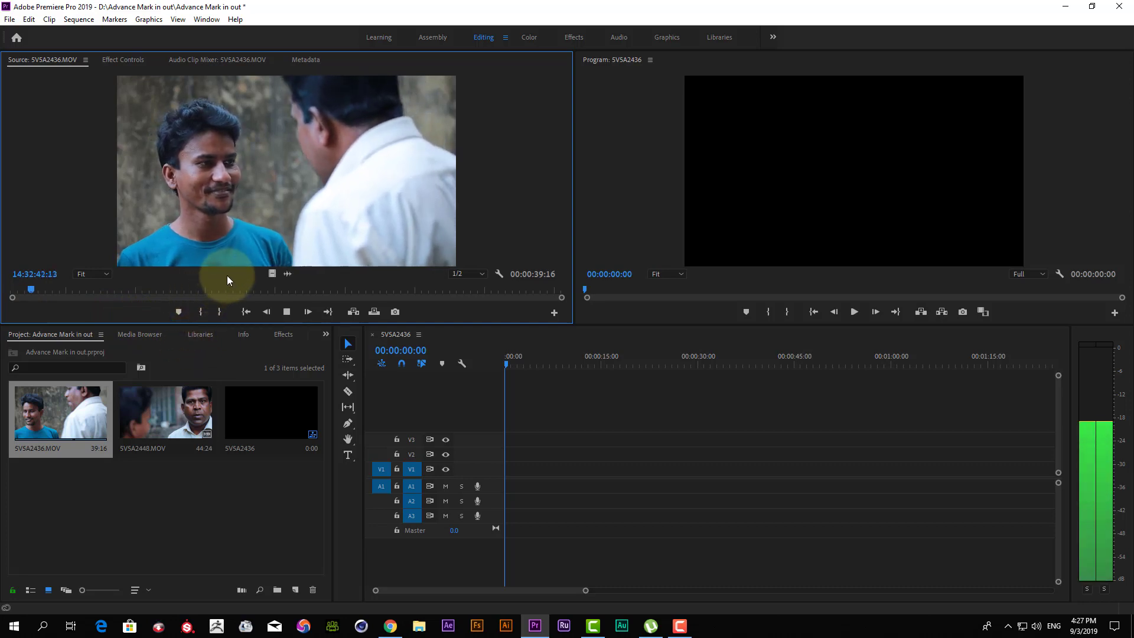
pyautogui.press('space')
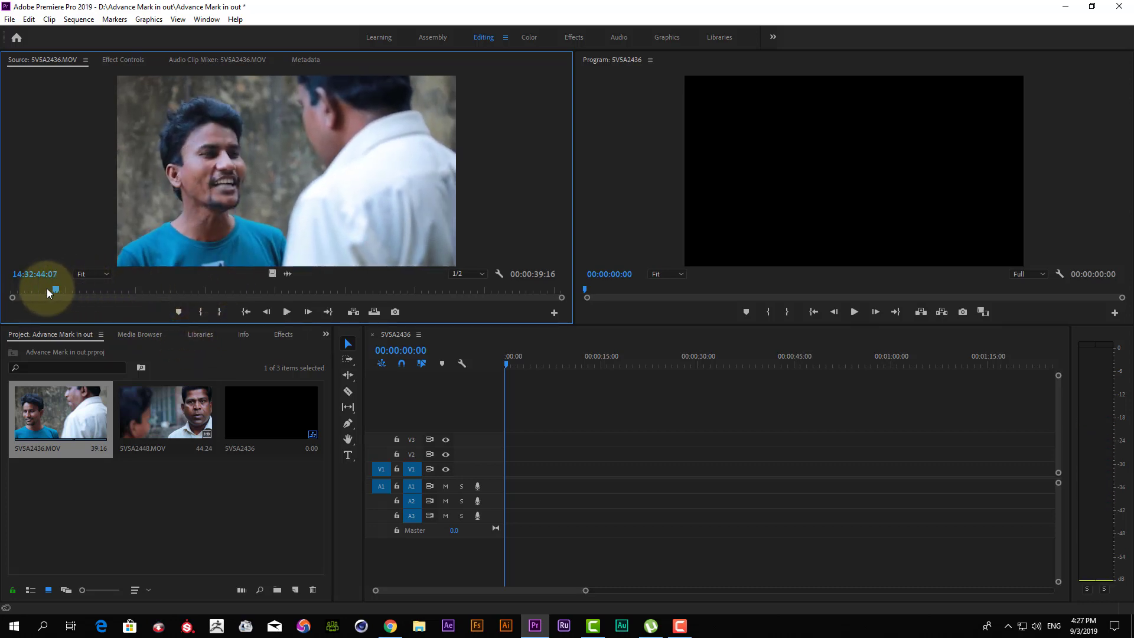
pyautogui.moveTo(48, 289); pyautogui.dragTo(10, 290)
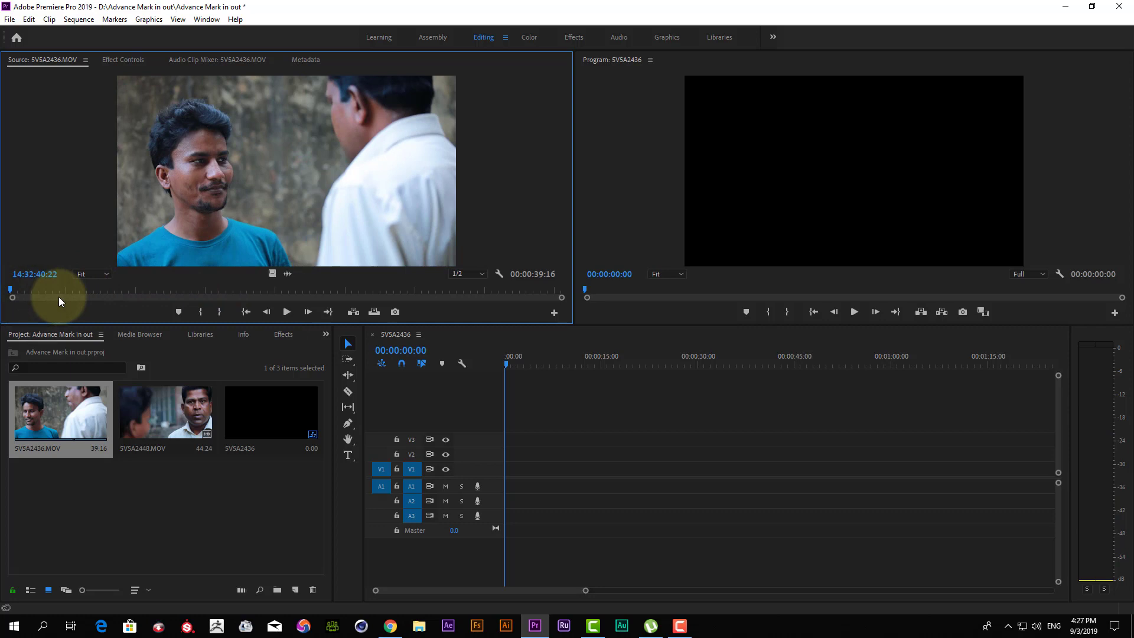
pyautogui.press('space')
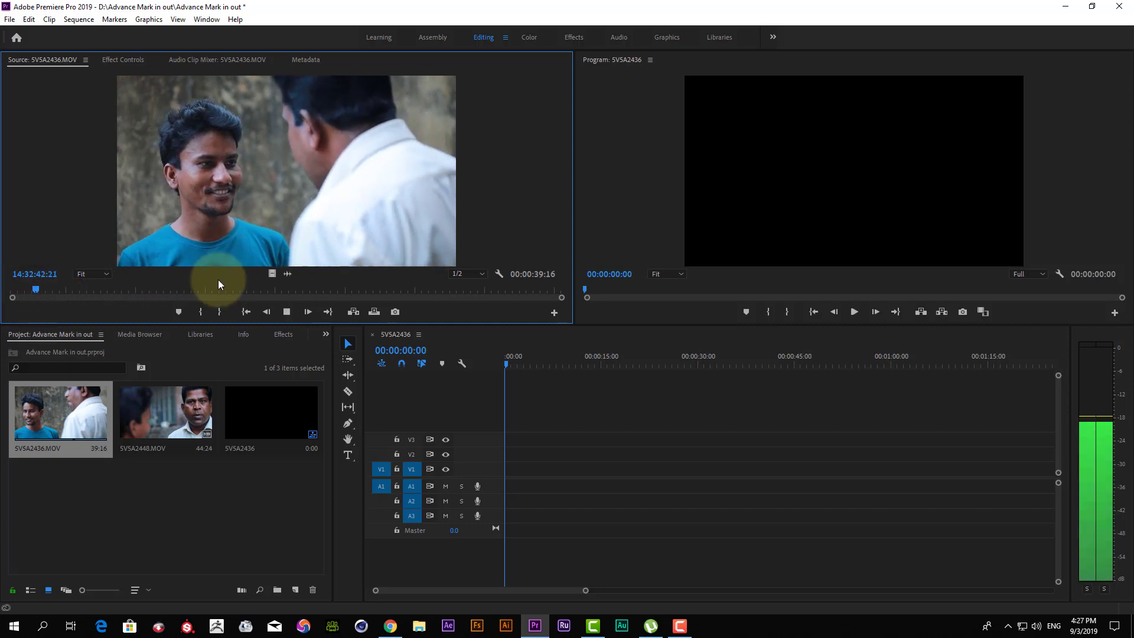
pyautogui.press('space')
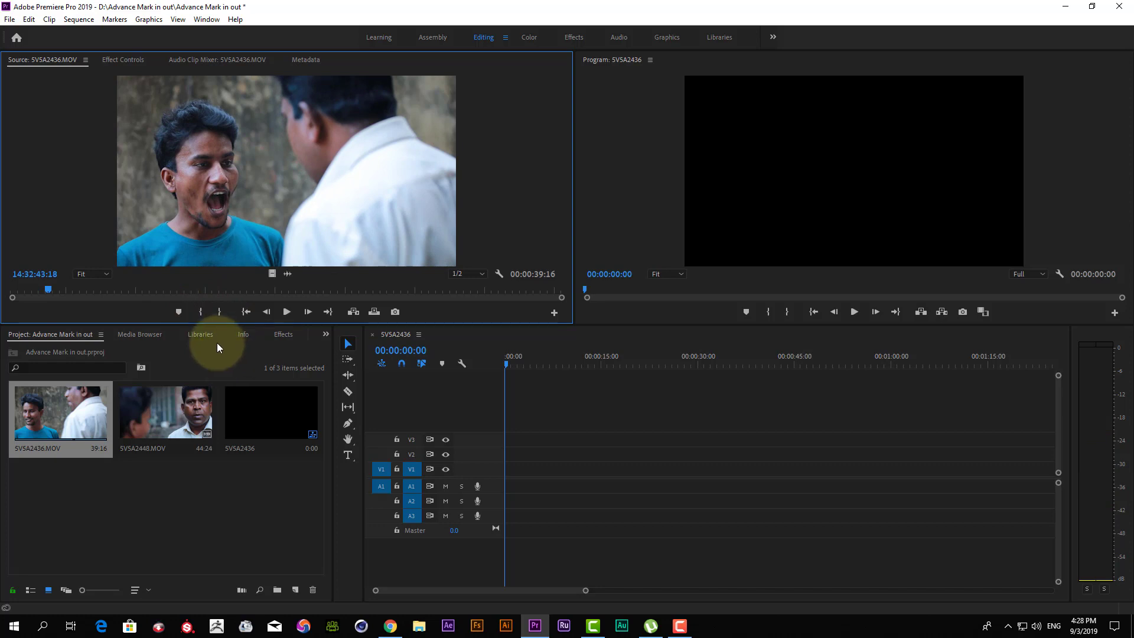
# Mark a 2:06 In/Out range on 5V5A2448.MOV and overwrite it at the sequence start
pyautogui.doubleClick(174, 414)
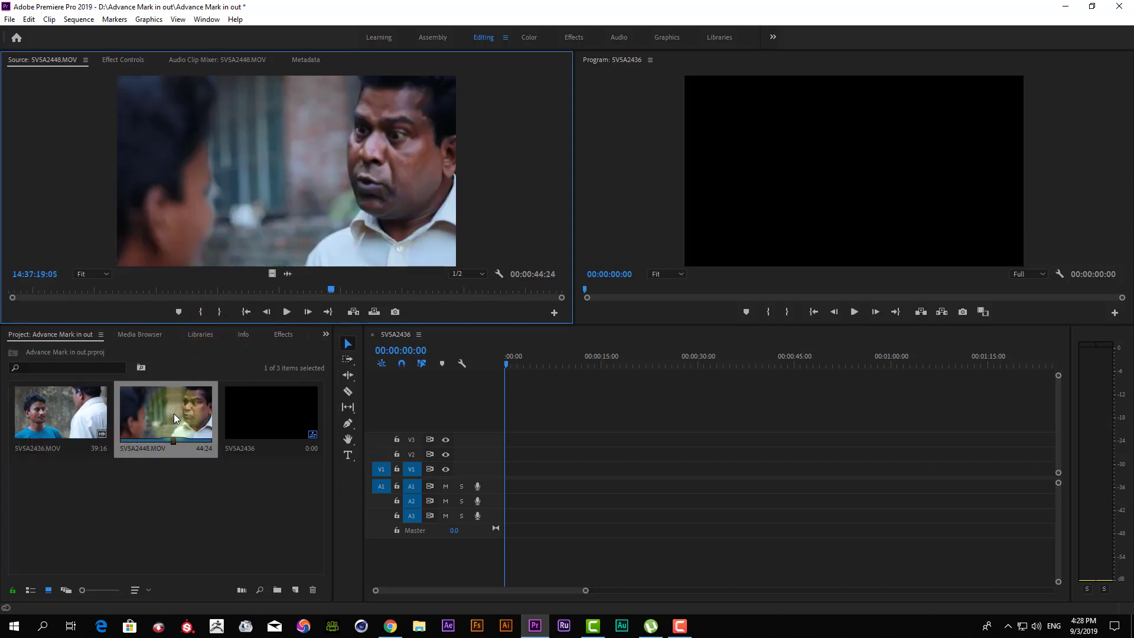
pyautogui.press('space')
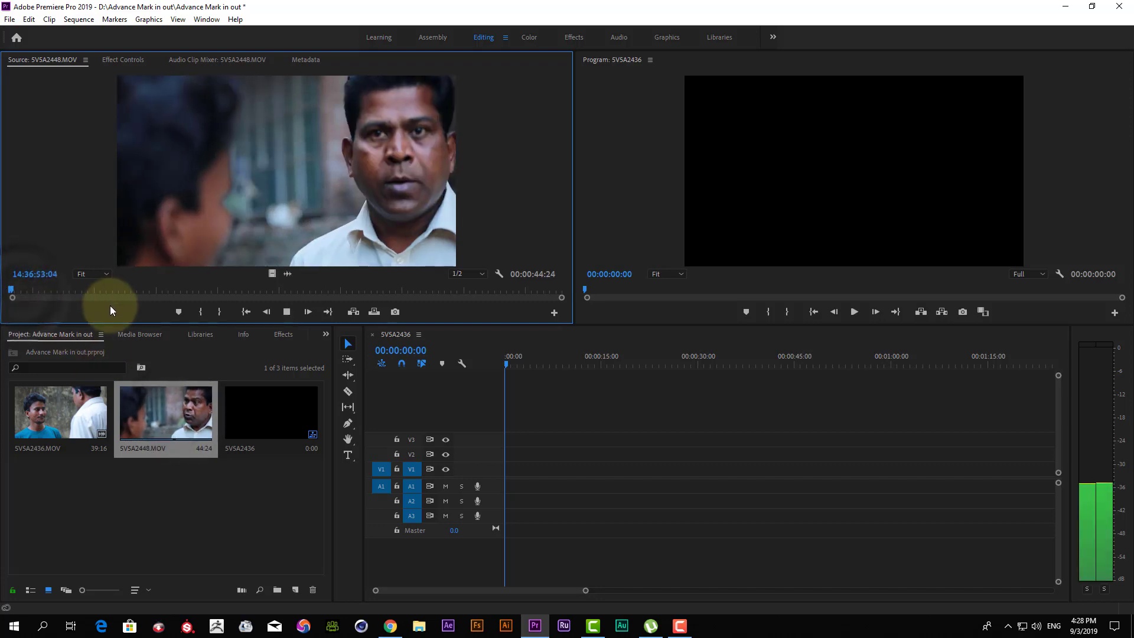
pyautogui.click(21, 291)
pyautogui.press('space')
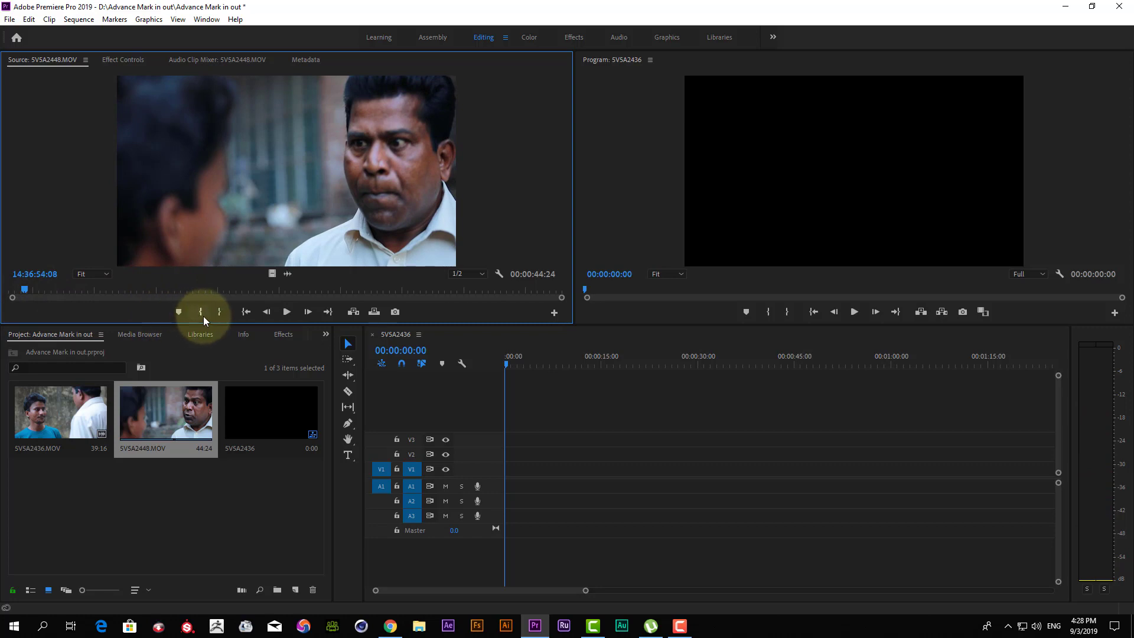
pyautogui.click(204, 317)
pyautogui.press('space')
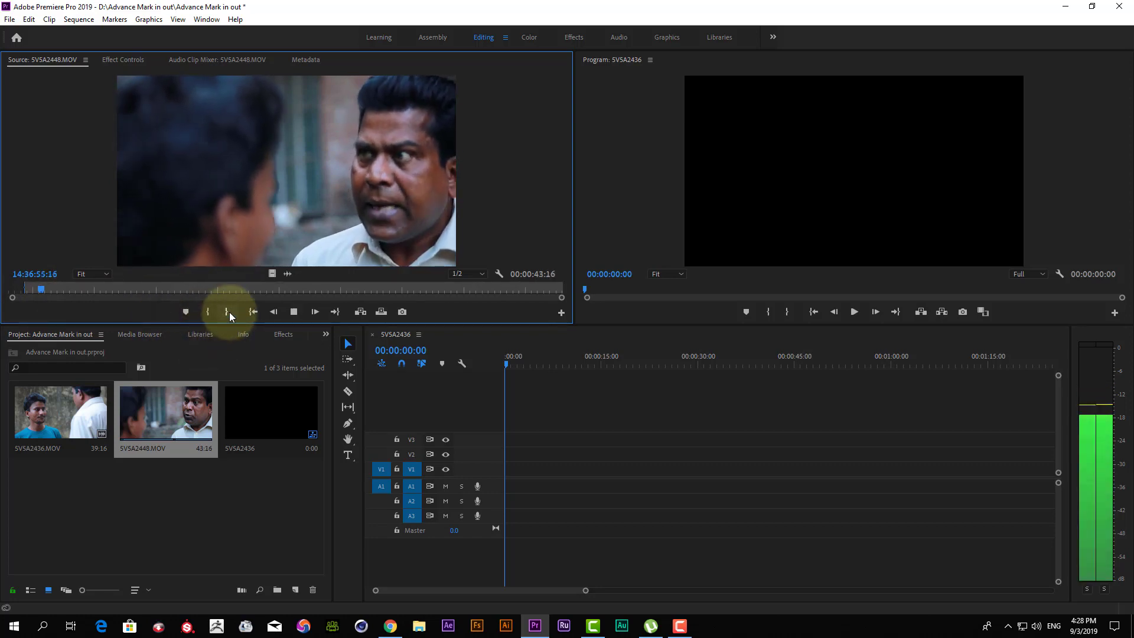
pyautogui.click(229, 312)
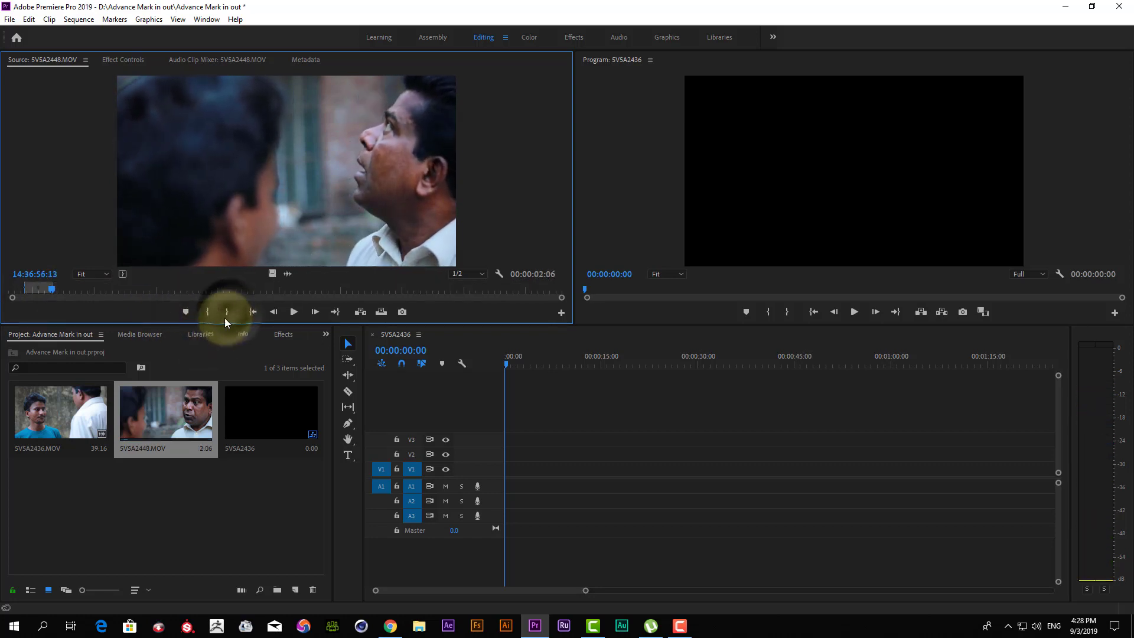
pyautogui.click(381, 311)
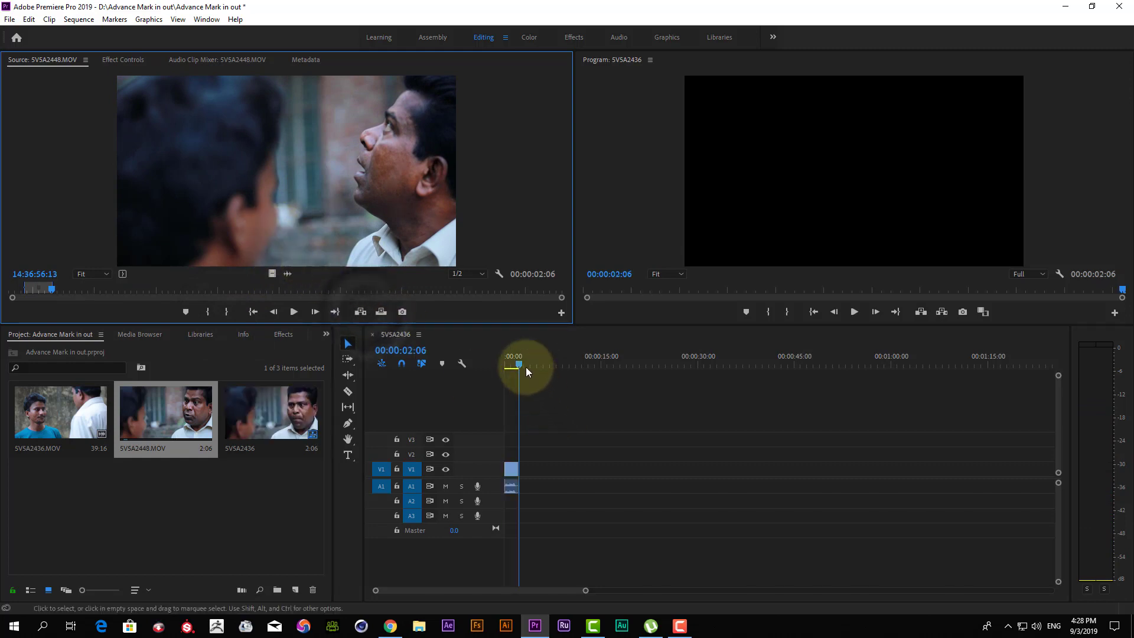
# Zoom the timeline onto the clip, expand V1 and A1, and play the sequence from the start
pyautogui.click(491, 362)
pyautogui.press('Home')
pyautogui.press('=')
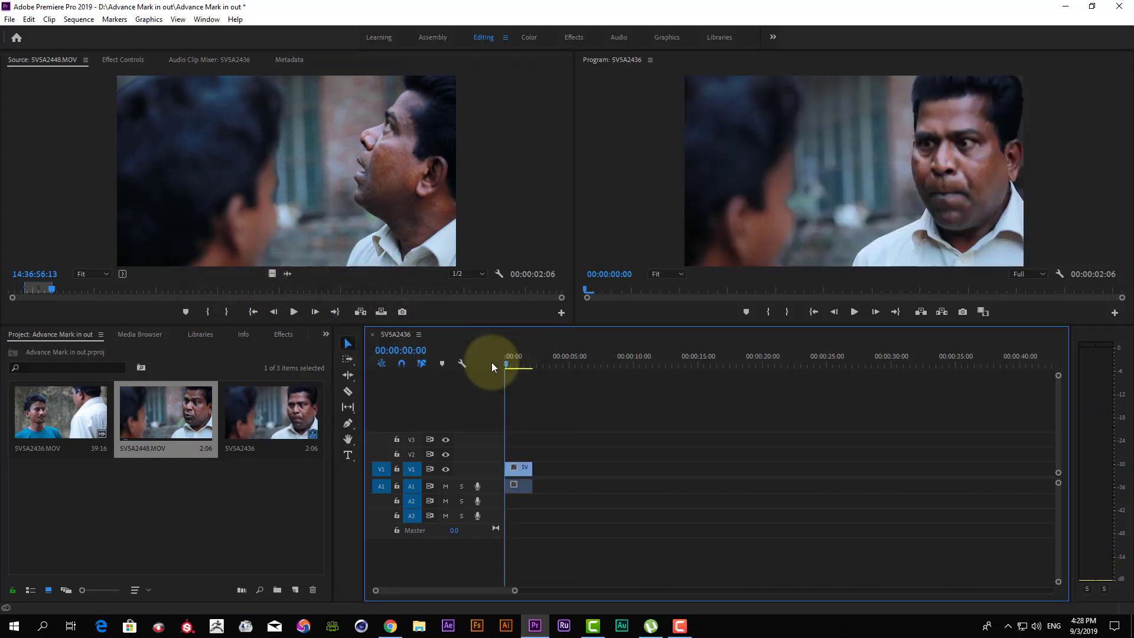
pyautogui.press('=')
pyautogui.press('=')
pyautogui.press('=')
pyautogui.doubleClick(487, 468)
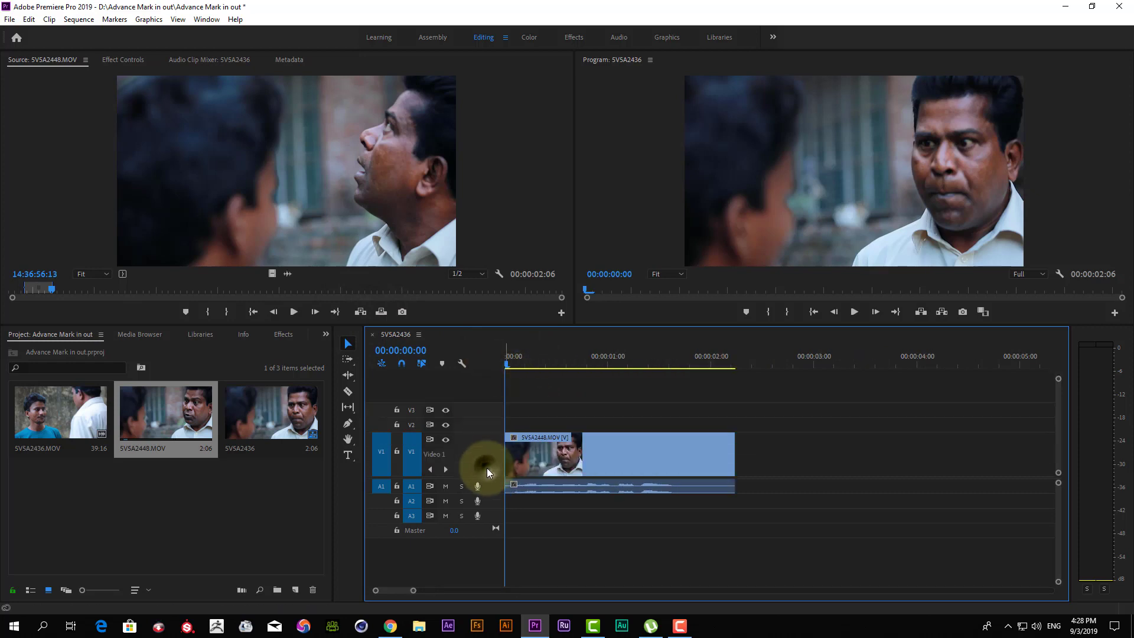
pyautogui.doubleClick(492, 484)
pyautogui.press('space')
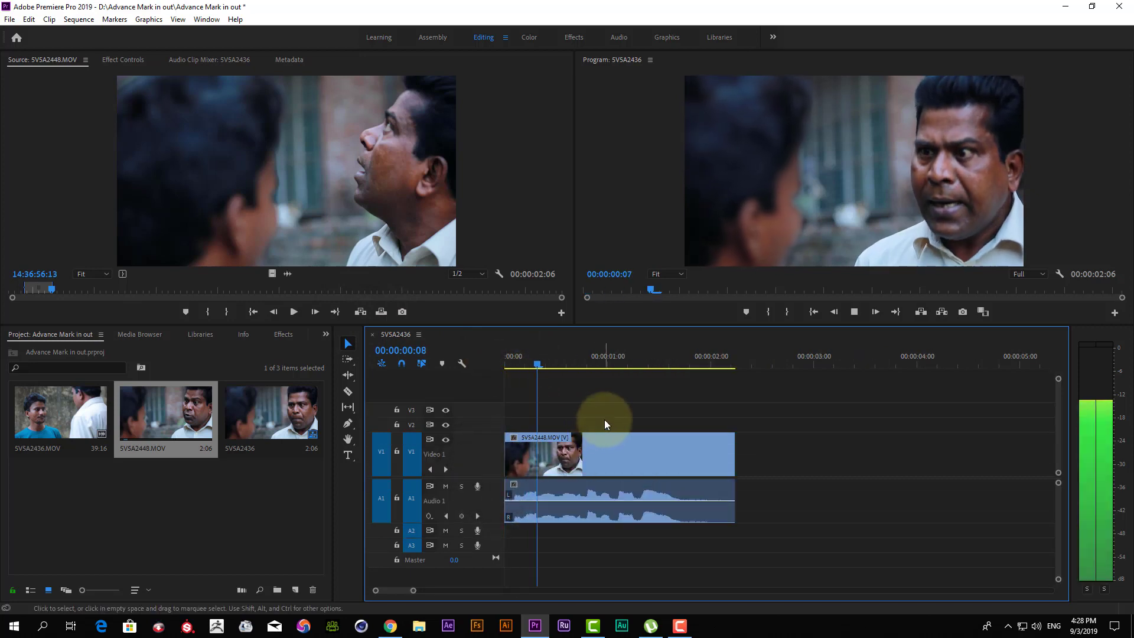
pyautogui.press('space')
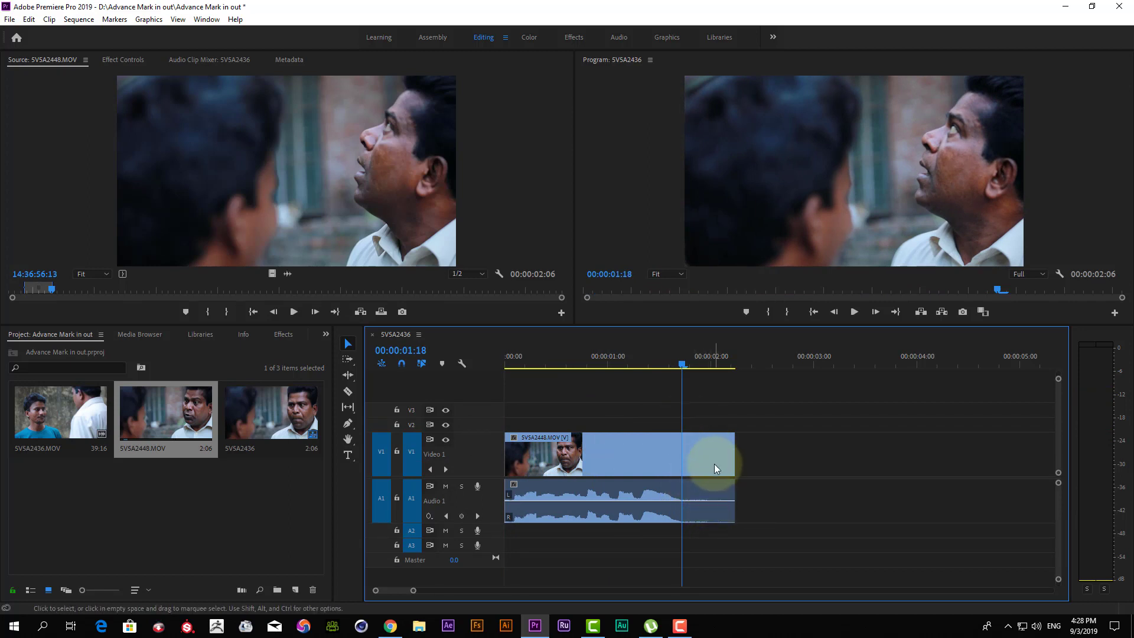
# Using the zoomed audio waveform, reset In at the speech onset and Out at its end for a 1:18 range
pyautogui.click(289, 275)
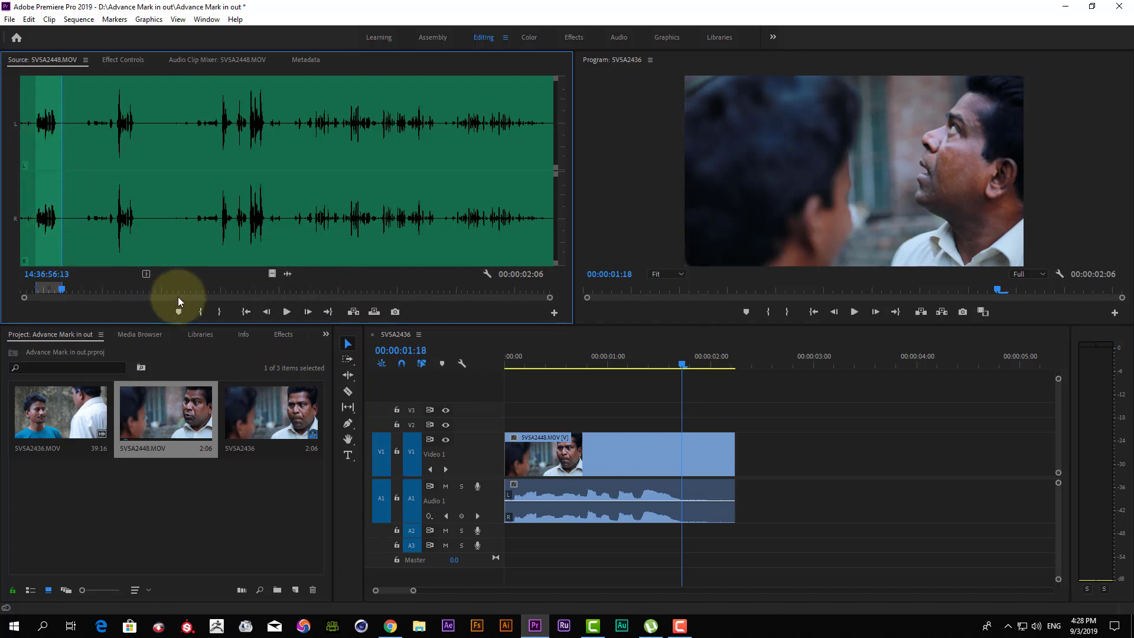
pyautogui.click(153, 215)
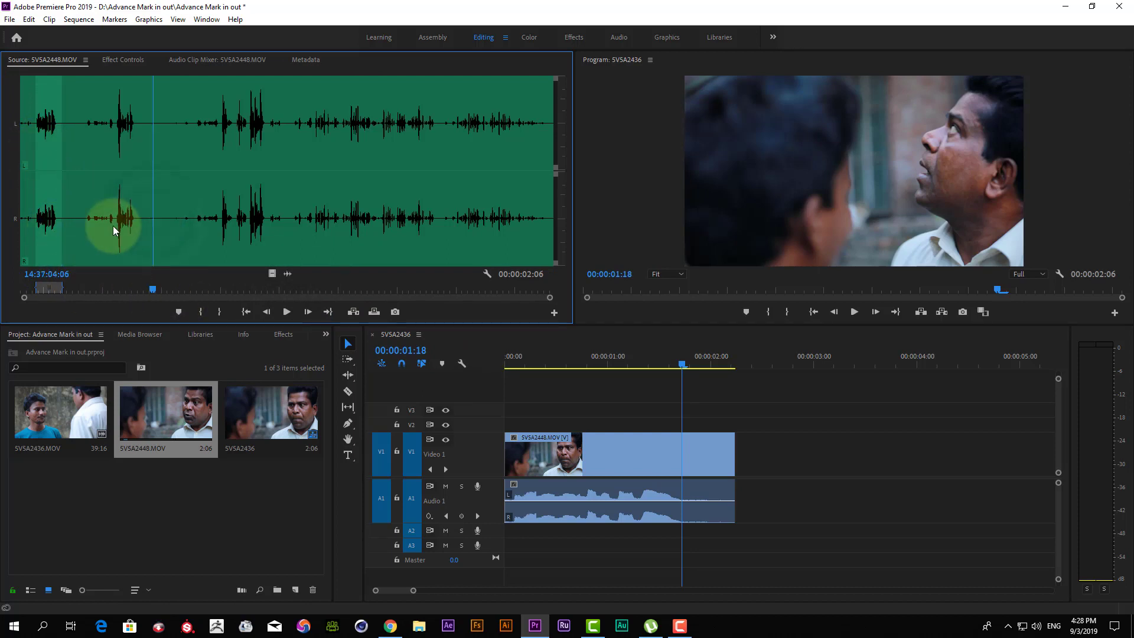
pyautogui.click(43, 100)
pyautogui.press('=')
pyautogui.press('=')
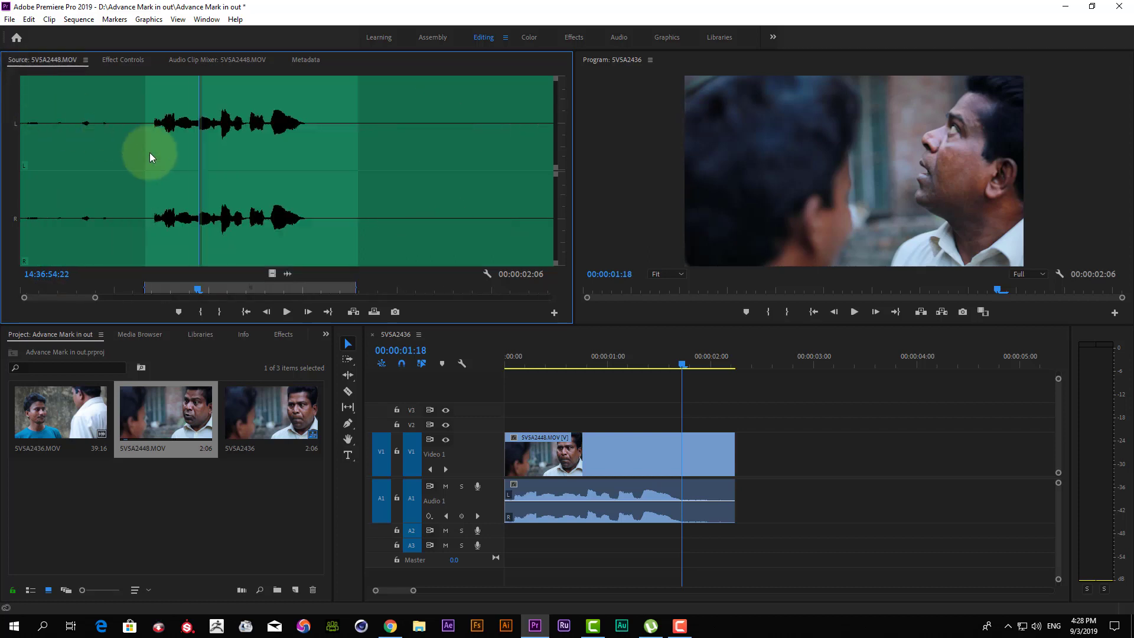
pyautogui.click(149, 142)
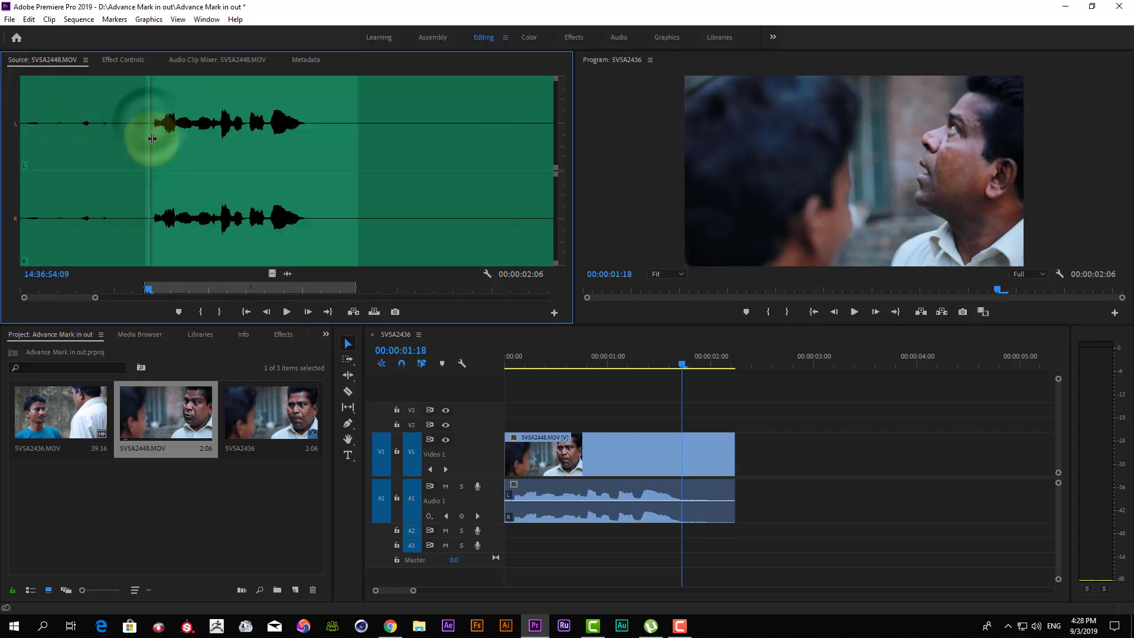
pyautogui.moveTo(151, 139); pyautogui.dragTo(153, 138)
pyautogui.click(218, 140)
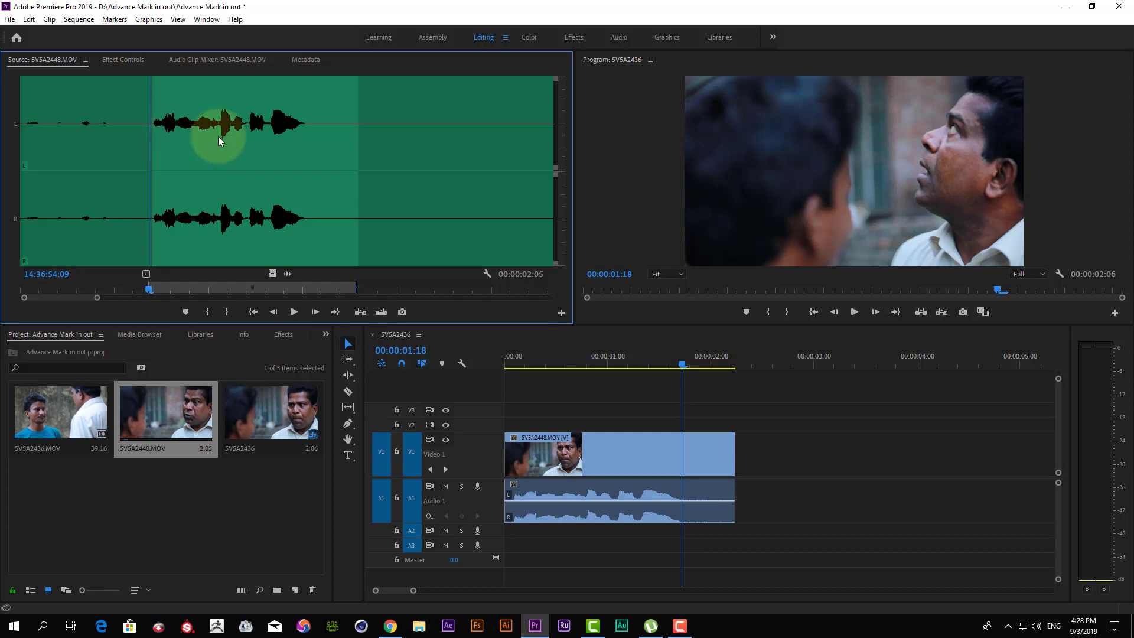
pyautogui.click(307, 129)
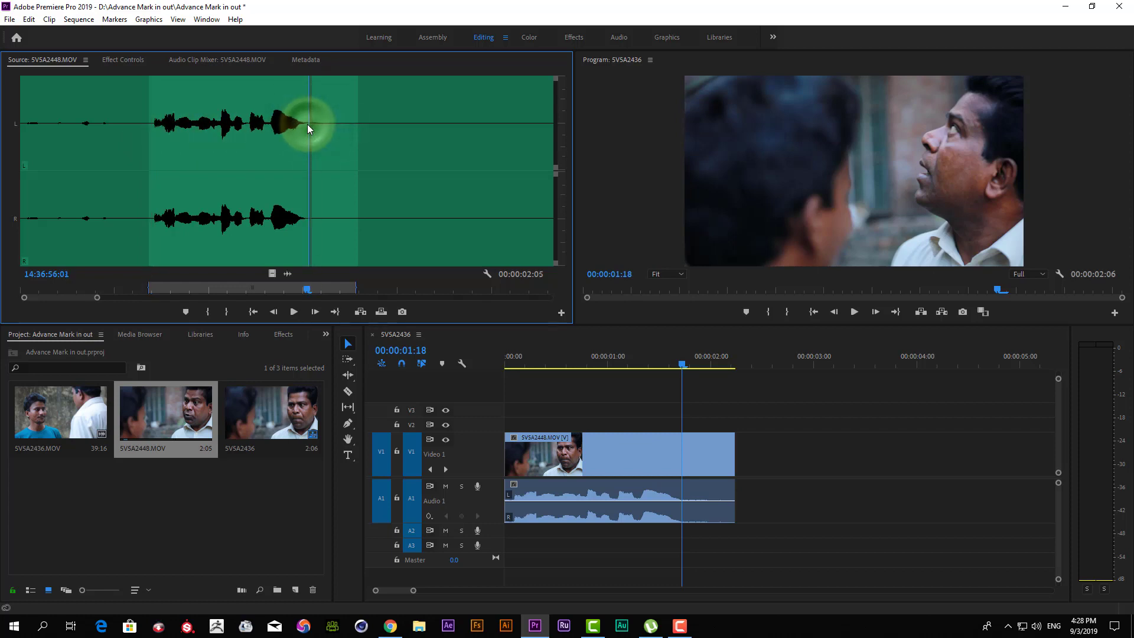
pyautogui.press('o')
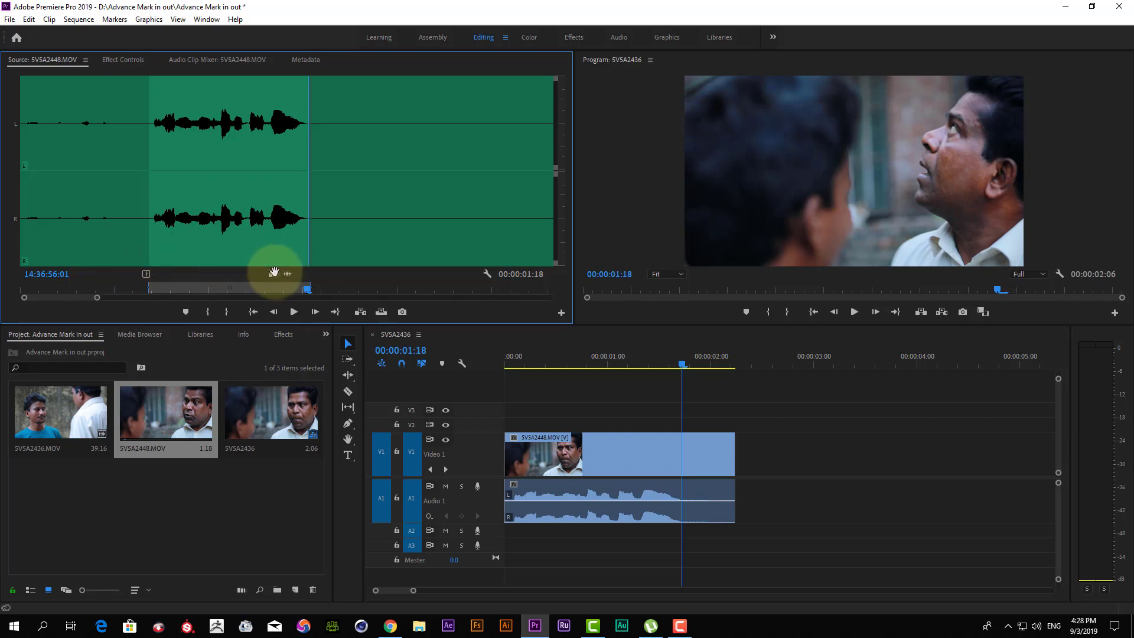
pyautogui.click(272, 273)
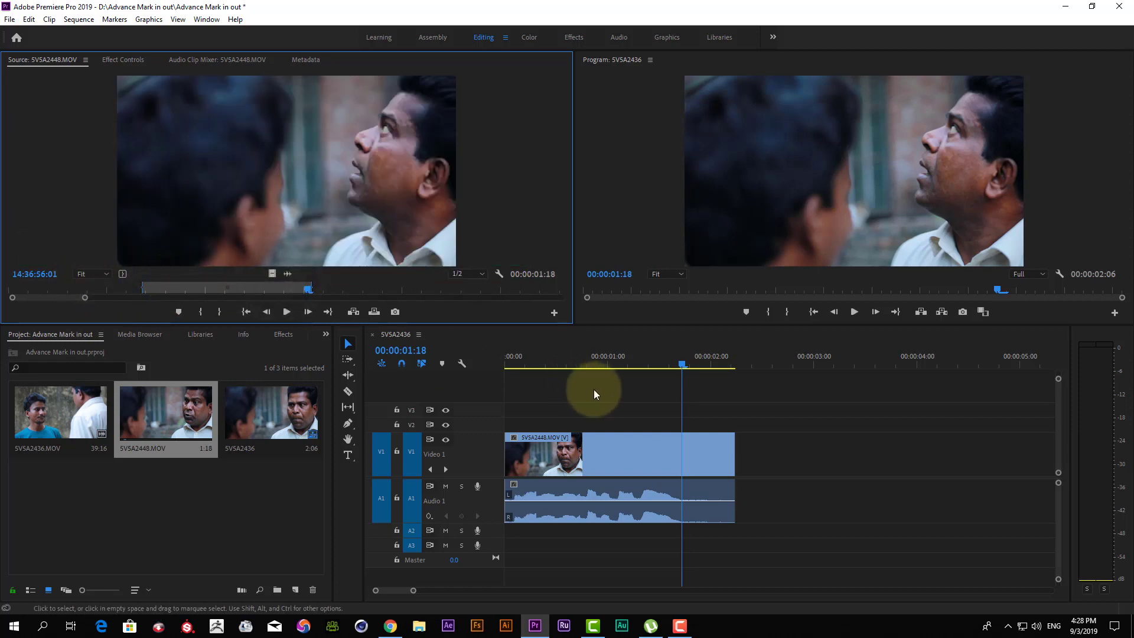
# Delete the 2:06 clip, insert the trimmed 1:18 range in its place, and play the sequence
pyautogui.moveTo(594, 390); pyautogui.dragTo(743, 531)
pyautogui.press('Delete')
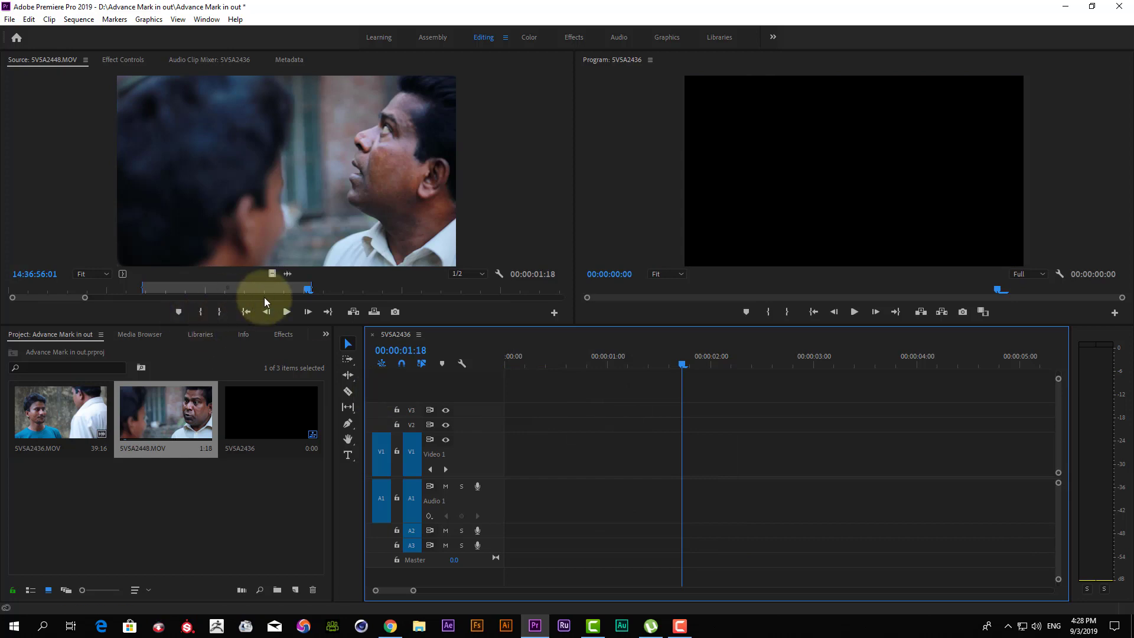
pyautogui.click(353, 312)
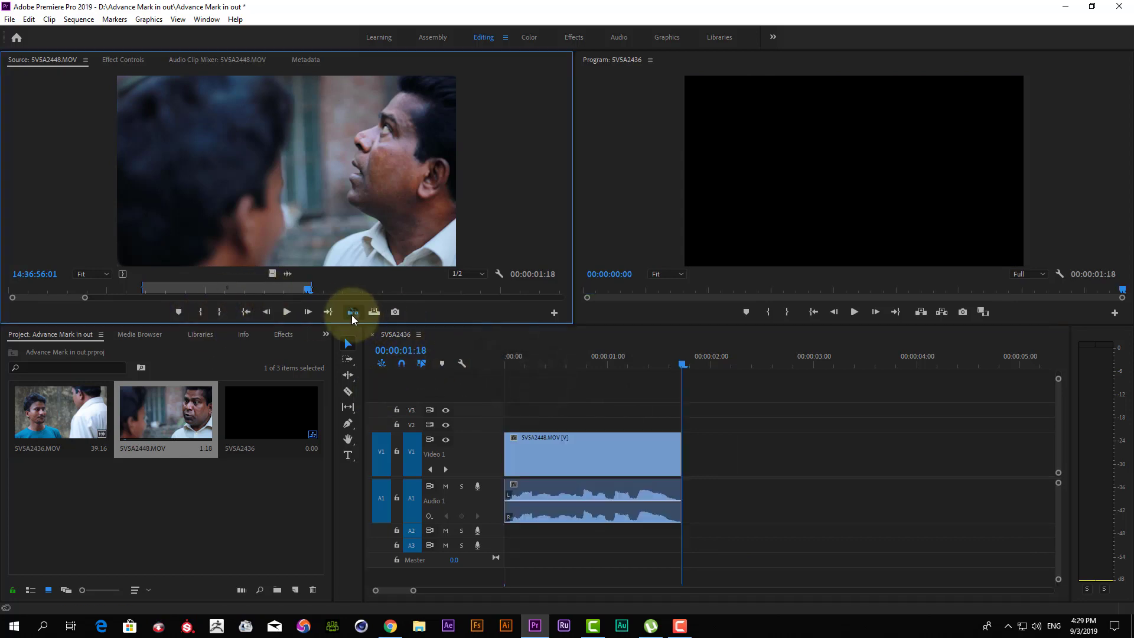
pyautogui.click(580, 400)
pyautogui.press('space')
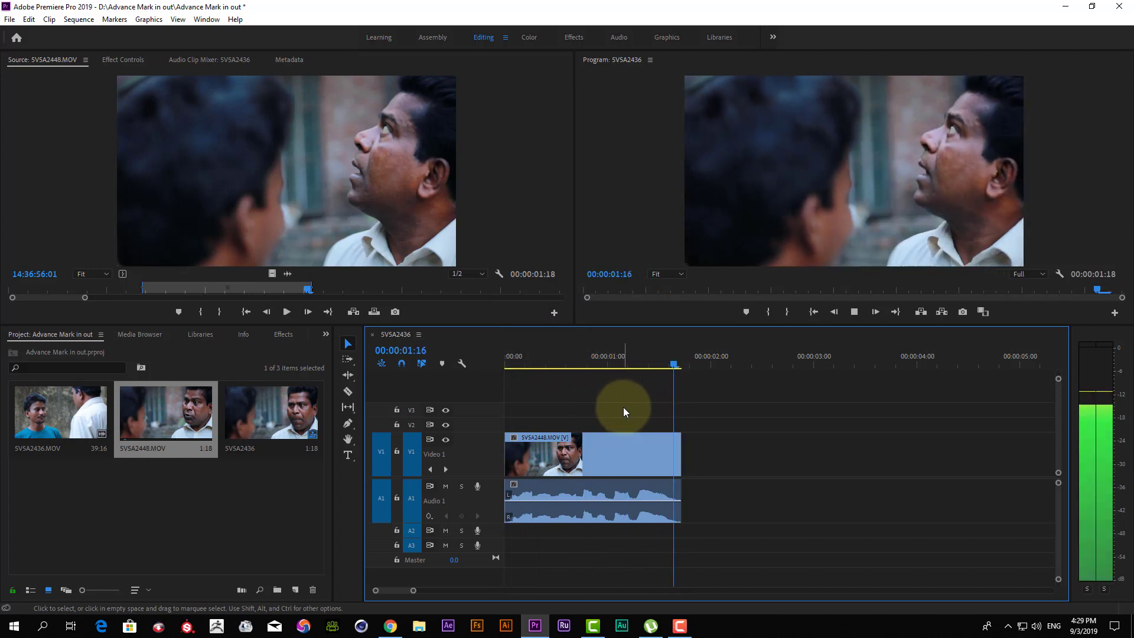
pyautogui.press('space')
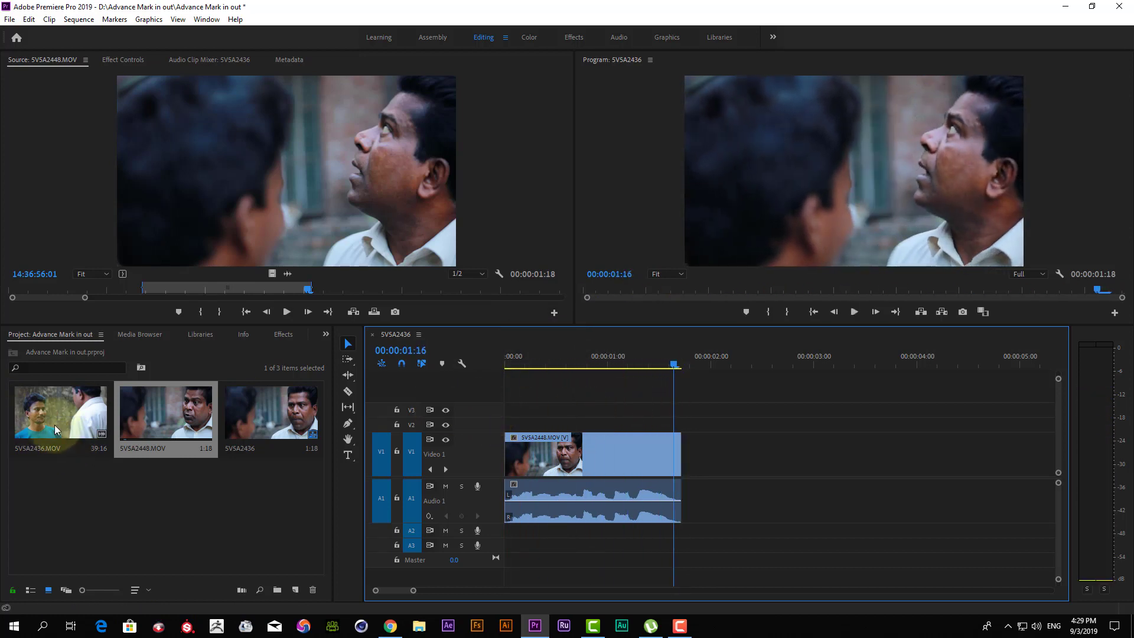
# Load 5V5A2436.MOV in the Source Monitor and preview it from the start
pyautogui.doubleClick(52, 421)
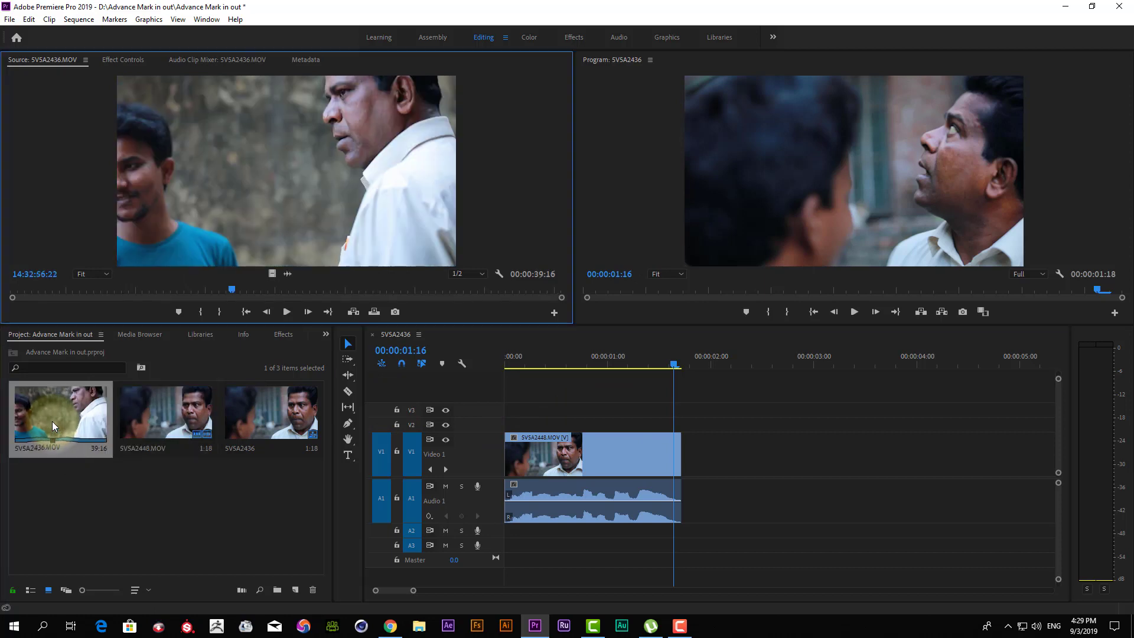
pyautogui.click(25, 289)
pyautogui.press('space')
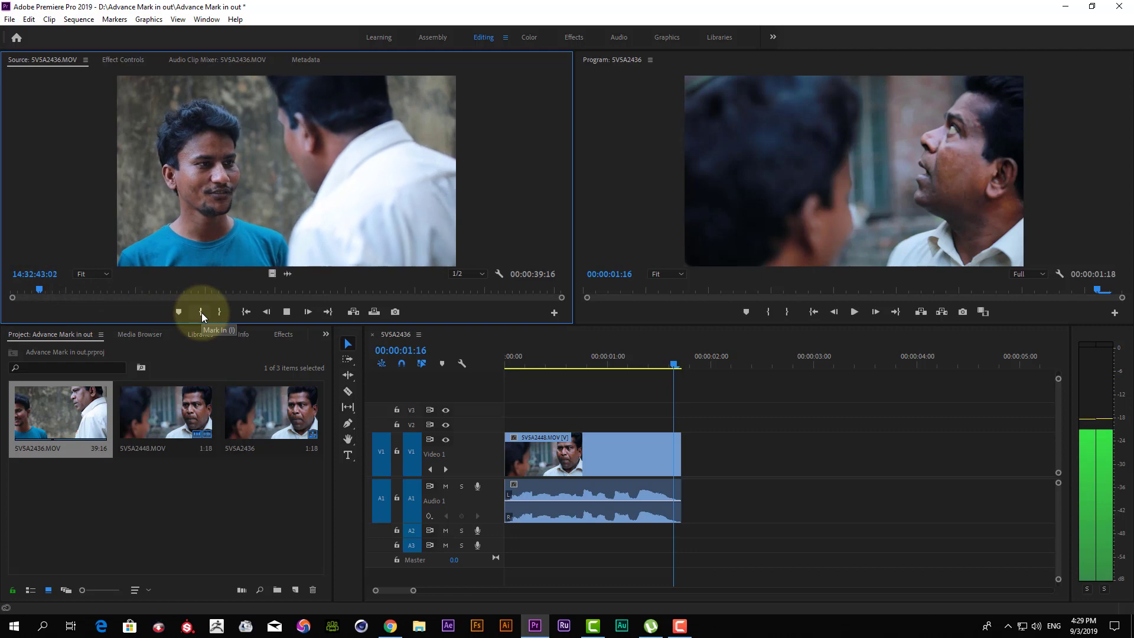
pyautogui.press('space')
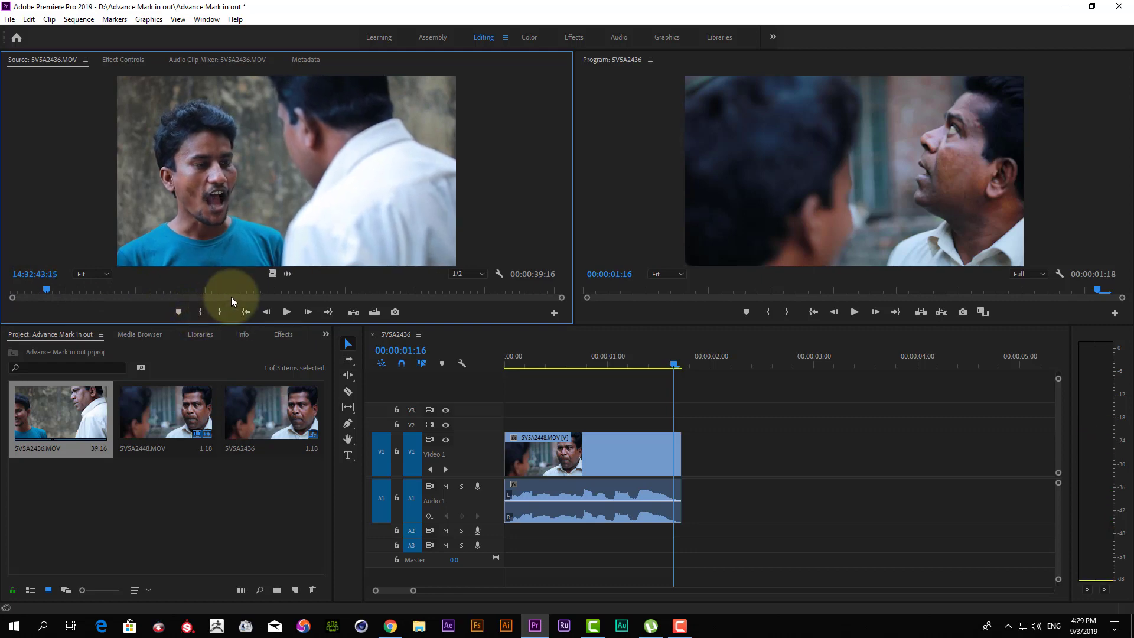
# On the zoomed audio waveform, set In just before the dialogue and Out after it, giving 5:08
pyautogui.click(288, 277)
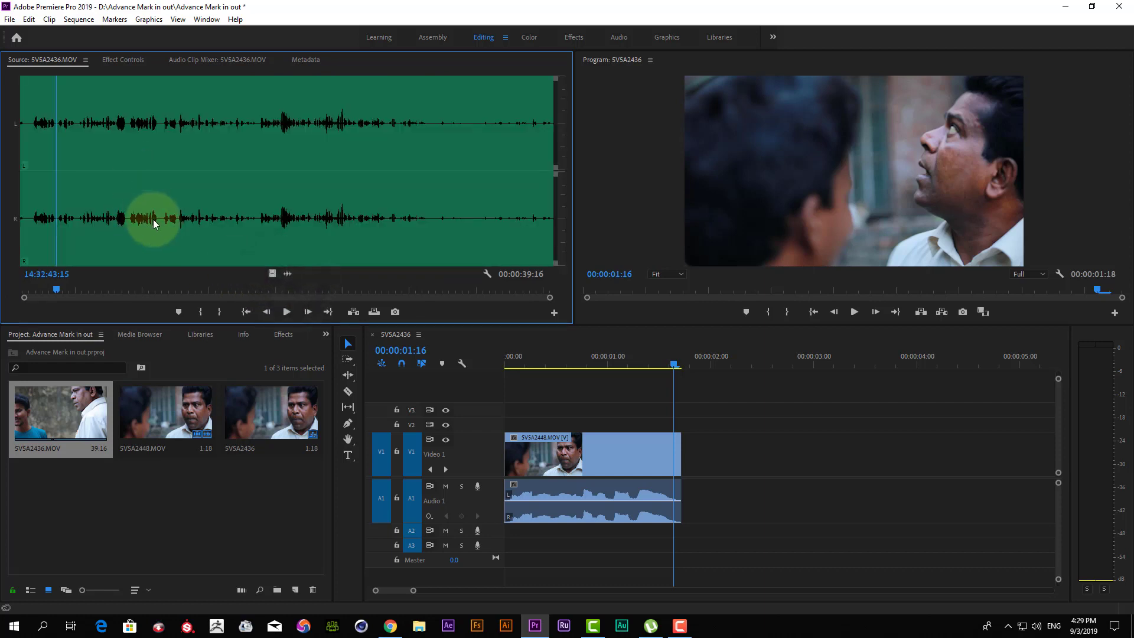
pyautogui.press('=')
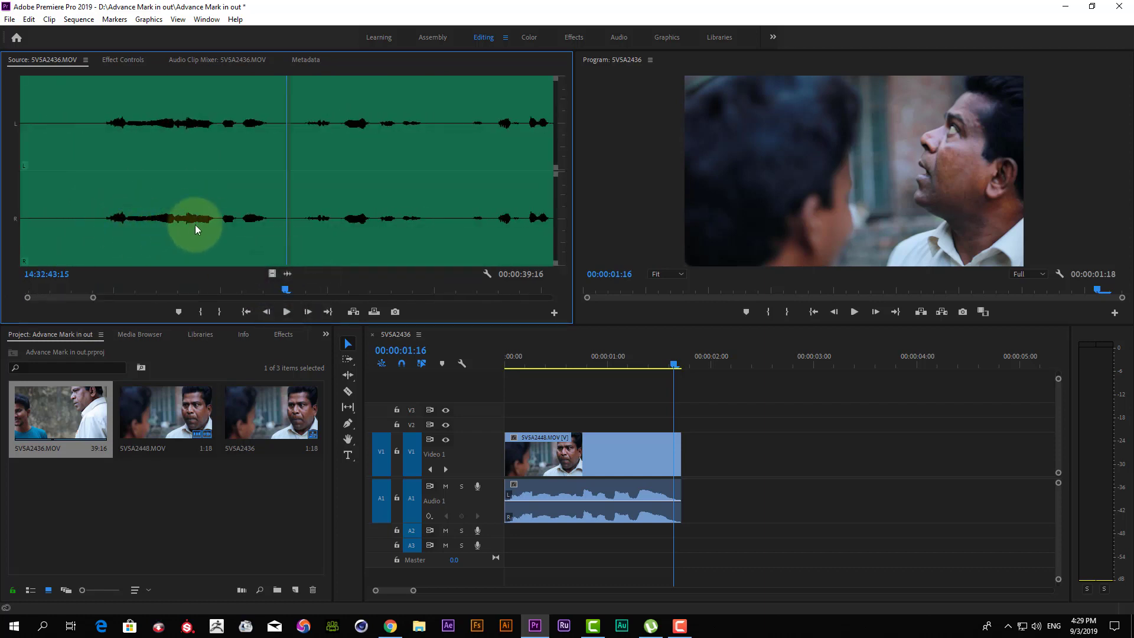
pyautogui.press('space')
pyautogui.press('space')
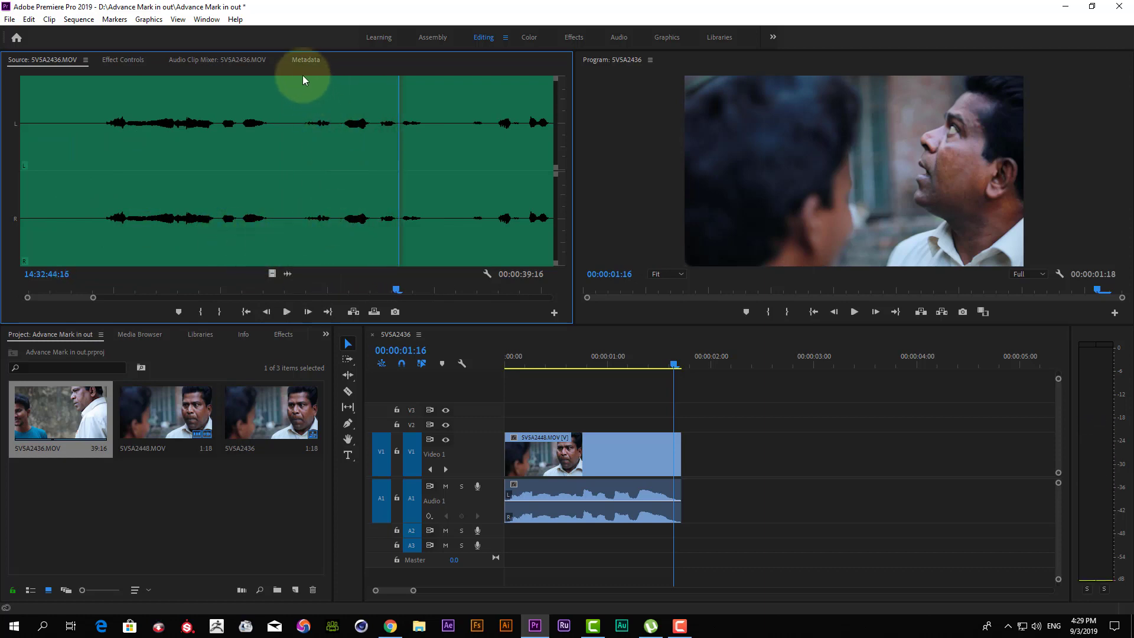
pyautogui.click(299, 98)
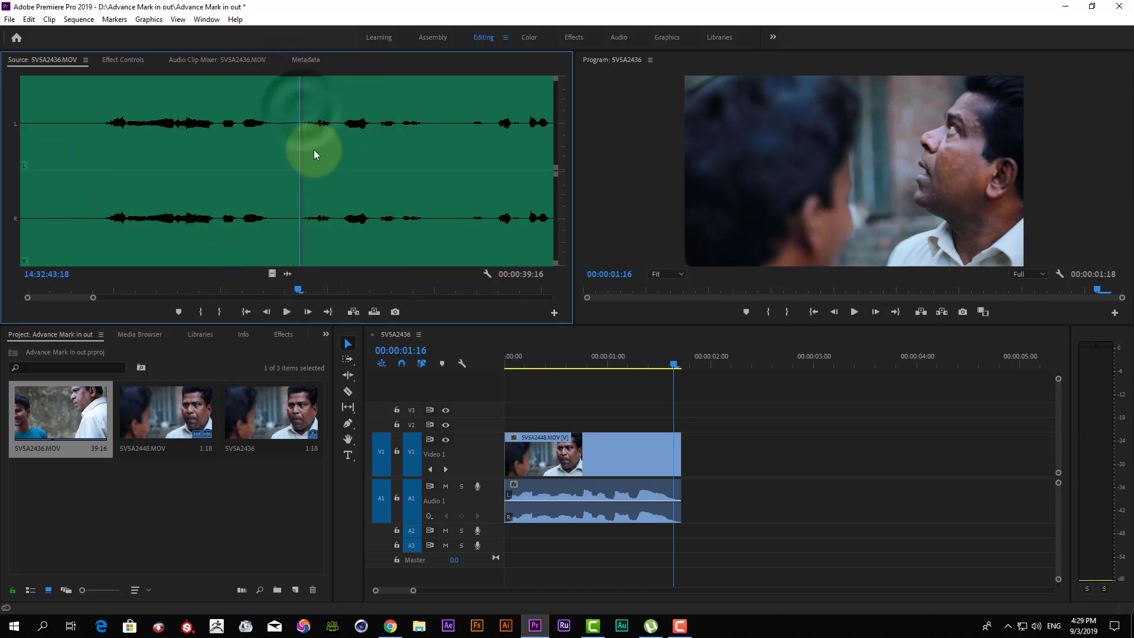
pyautogui.press('i')
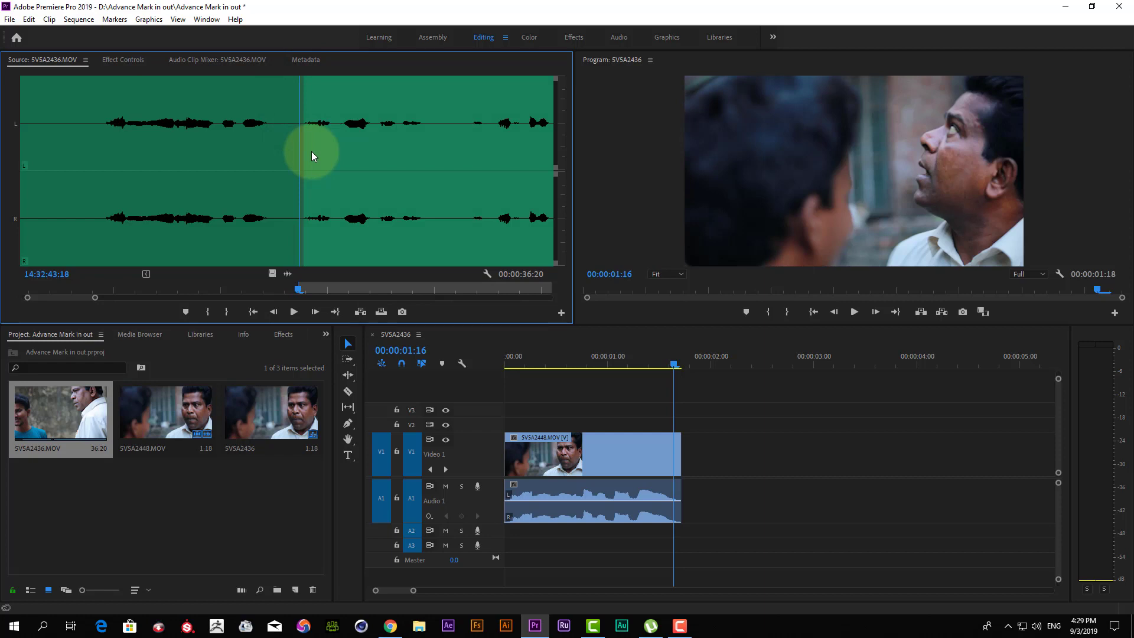
pyautogui.press('=')
pyautogui.press('space')
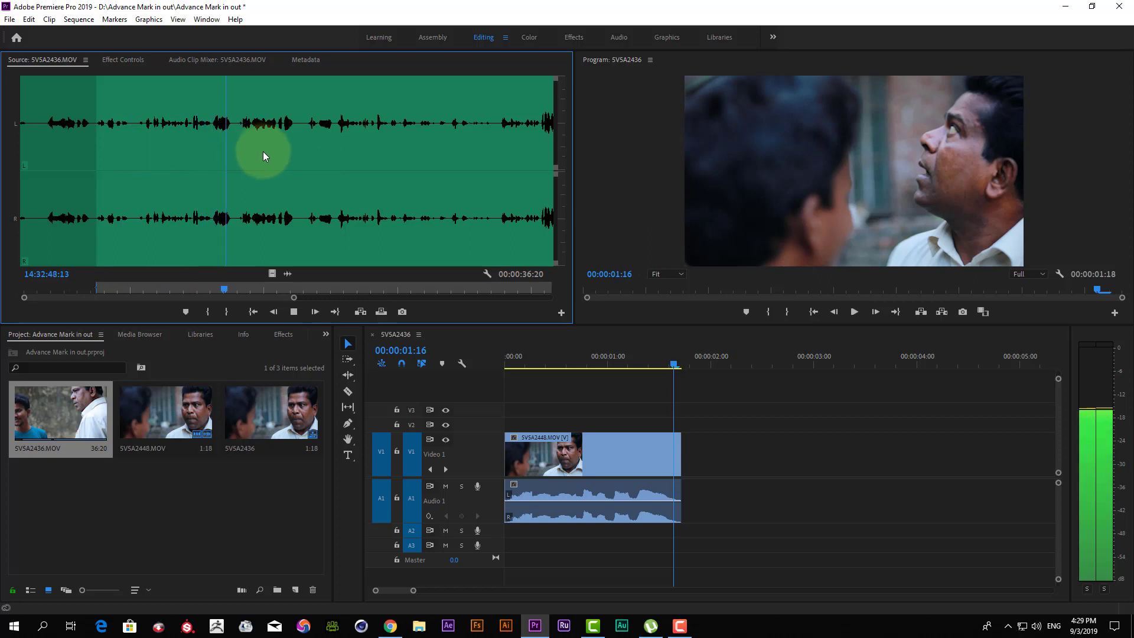
pyautogui.press('space')
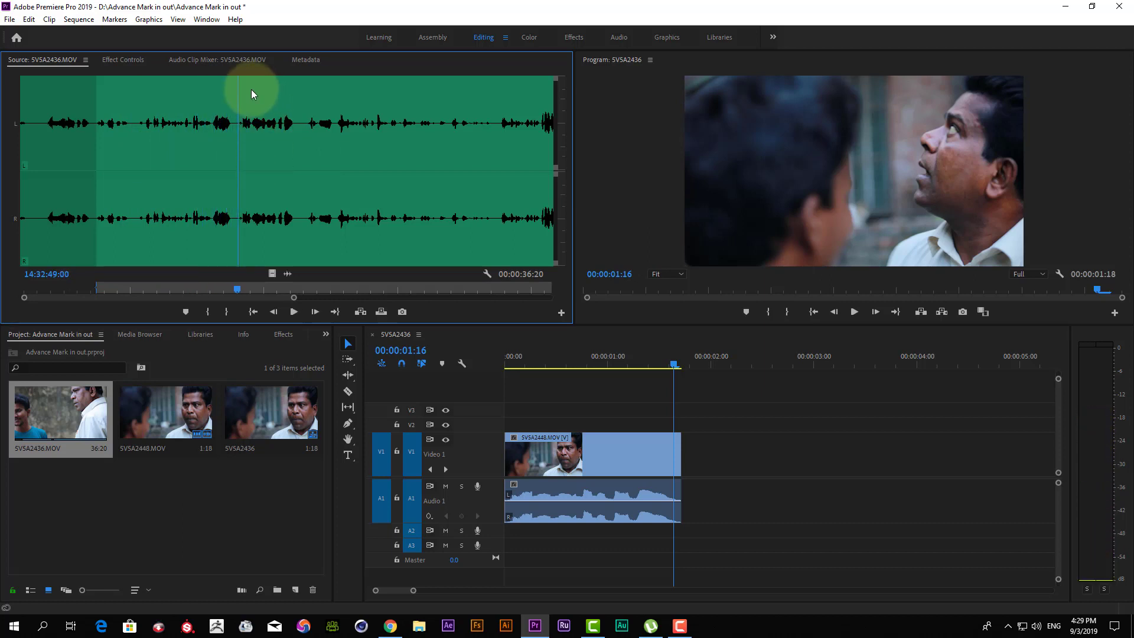
pyautogui.press('o')
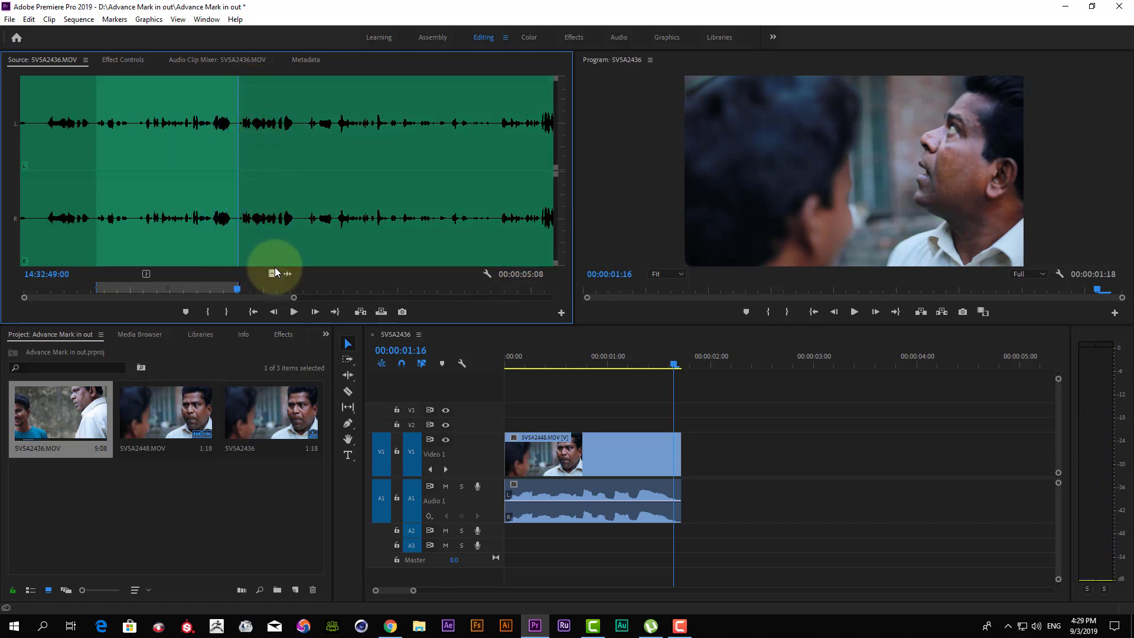
# Return to the video view, review the marked section, and park the timeline playhead at the sequence end
pyautogui.click(272, 272)
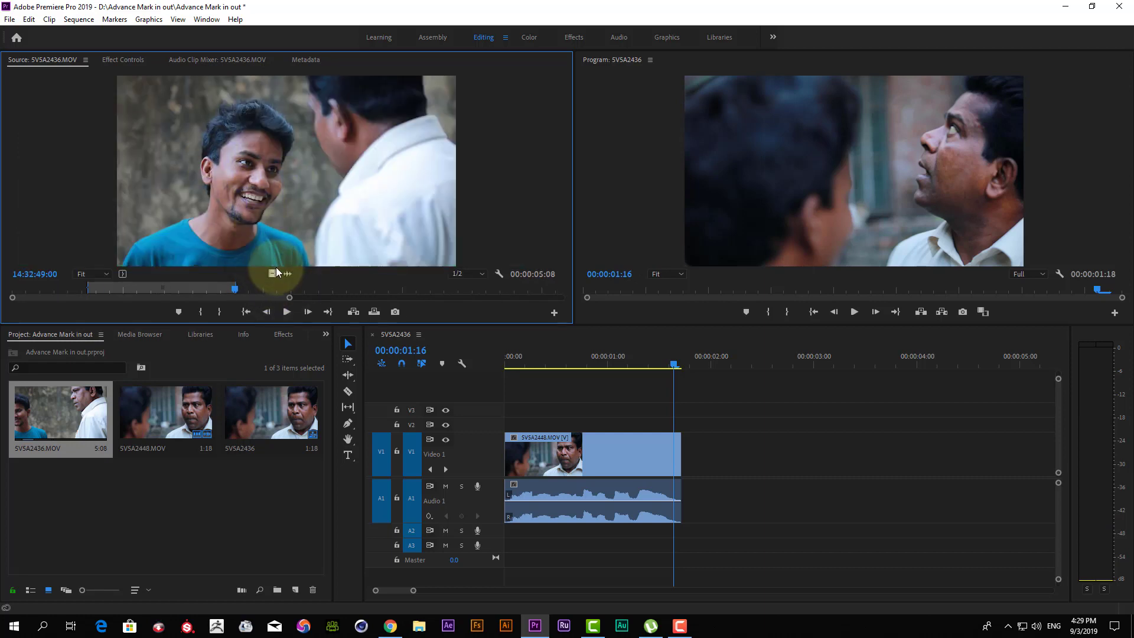
pyautogui.click(91, 288)
pyautogui.press('space')
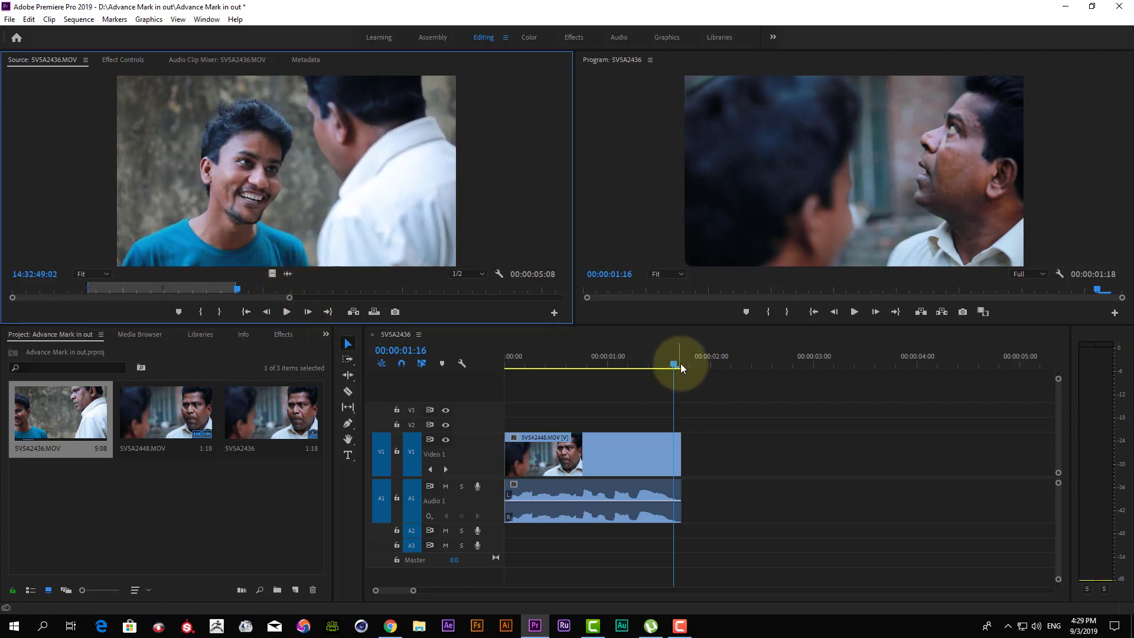
pyautogui.press('Left')
pyautogui.press('Left')
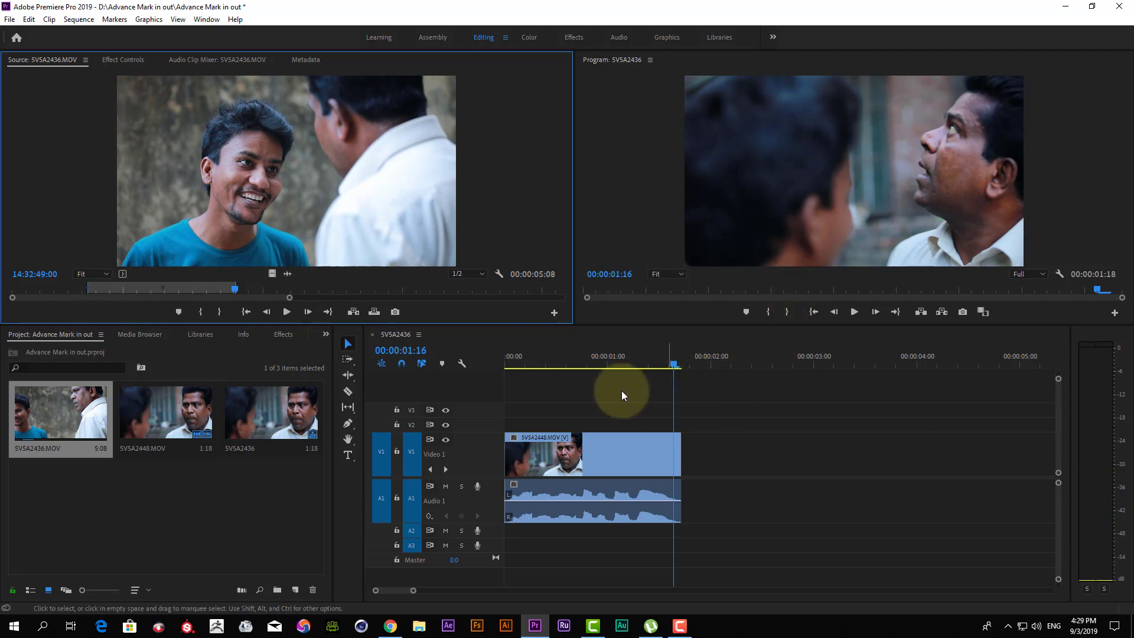
pyautogui.click(586, 391)
pyautogui.press('Home')
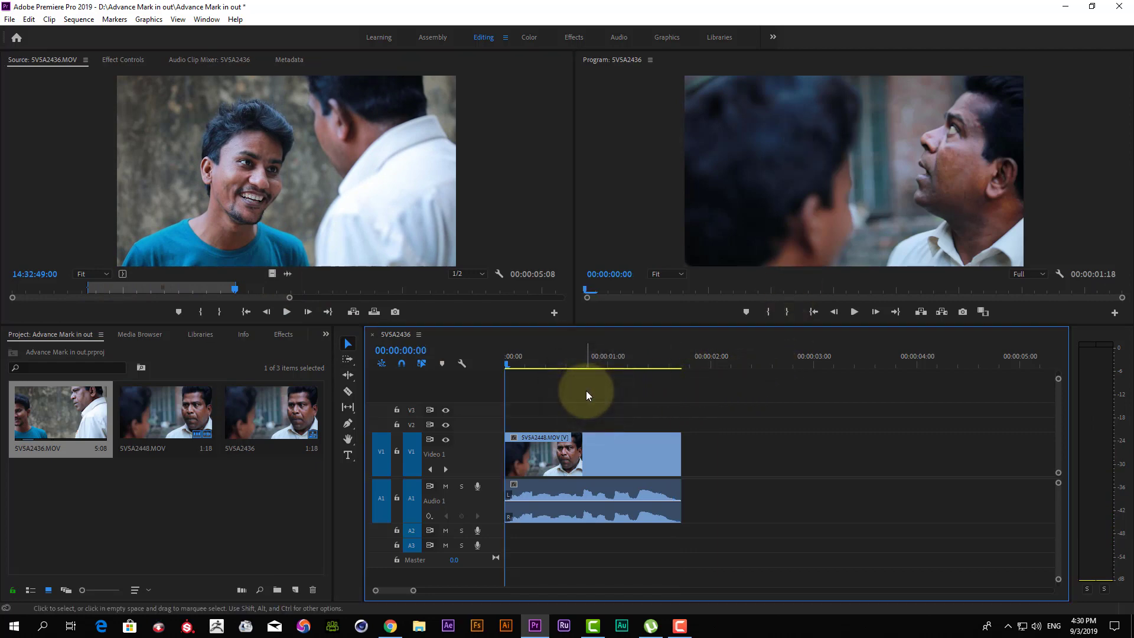
pyautogui.press('End')
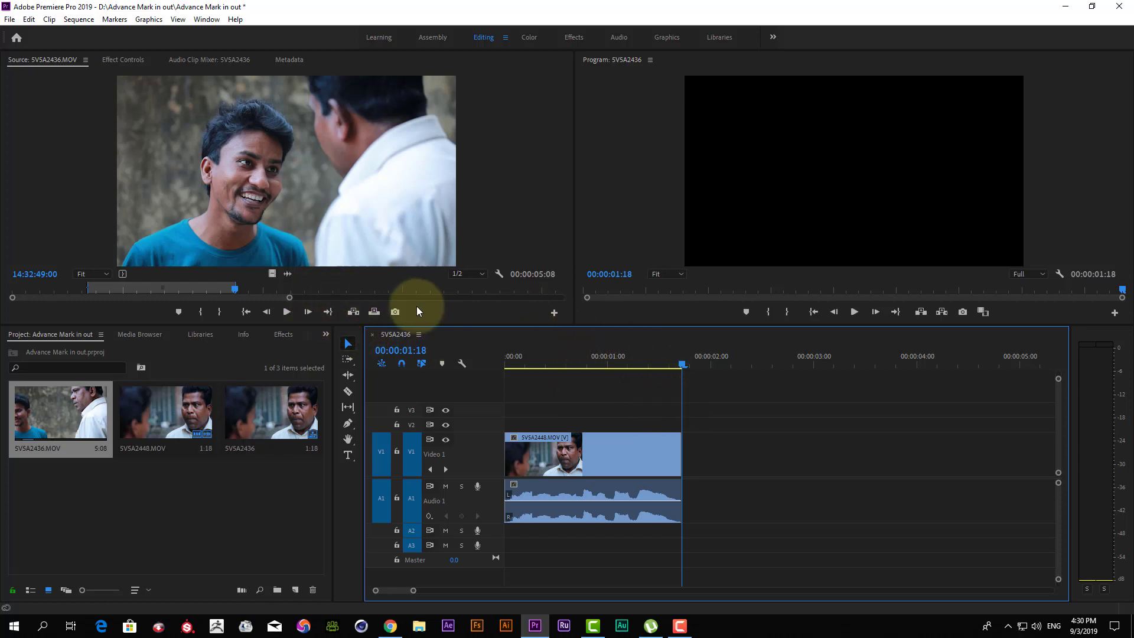
# Insert the 5:08 section at the sequence end and play the full 7:01 sequence from the start
pyautogui.click(354, 311)
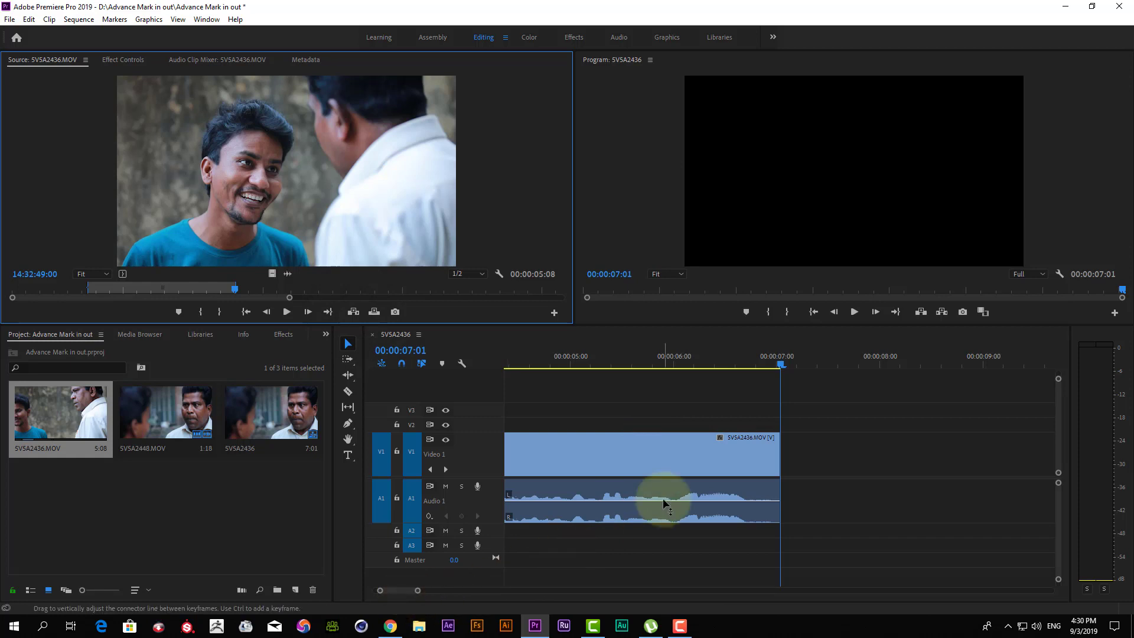
pyautogui.click(647, 423)
pyautogui.press('-')
pyautogui.press('-')
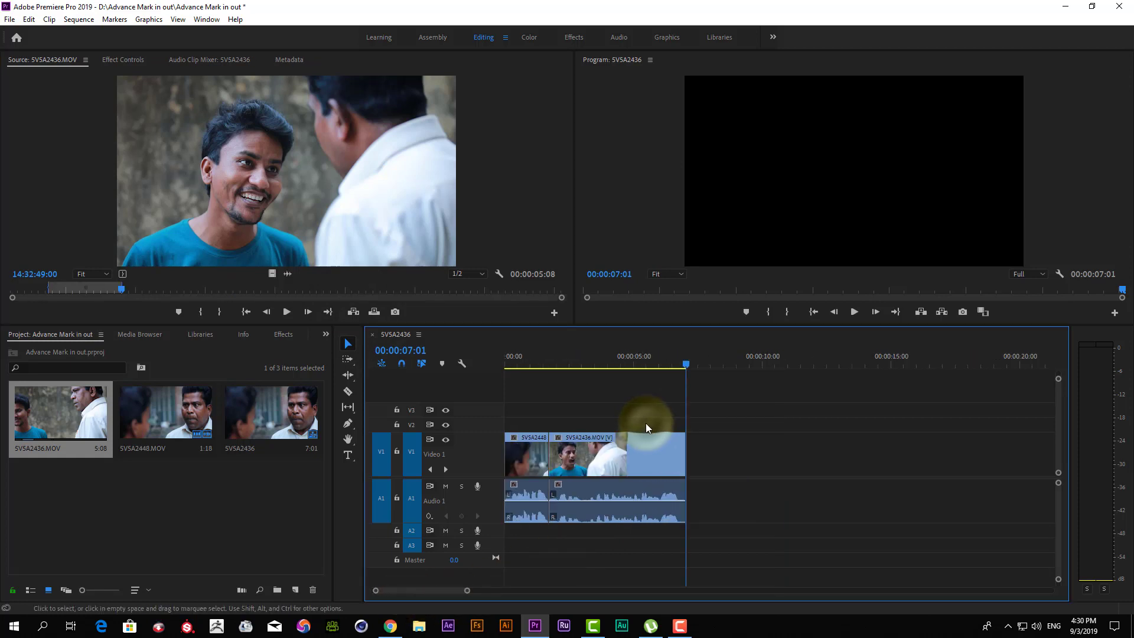
pyautogui.press('Home')
pyautogui.press('space')
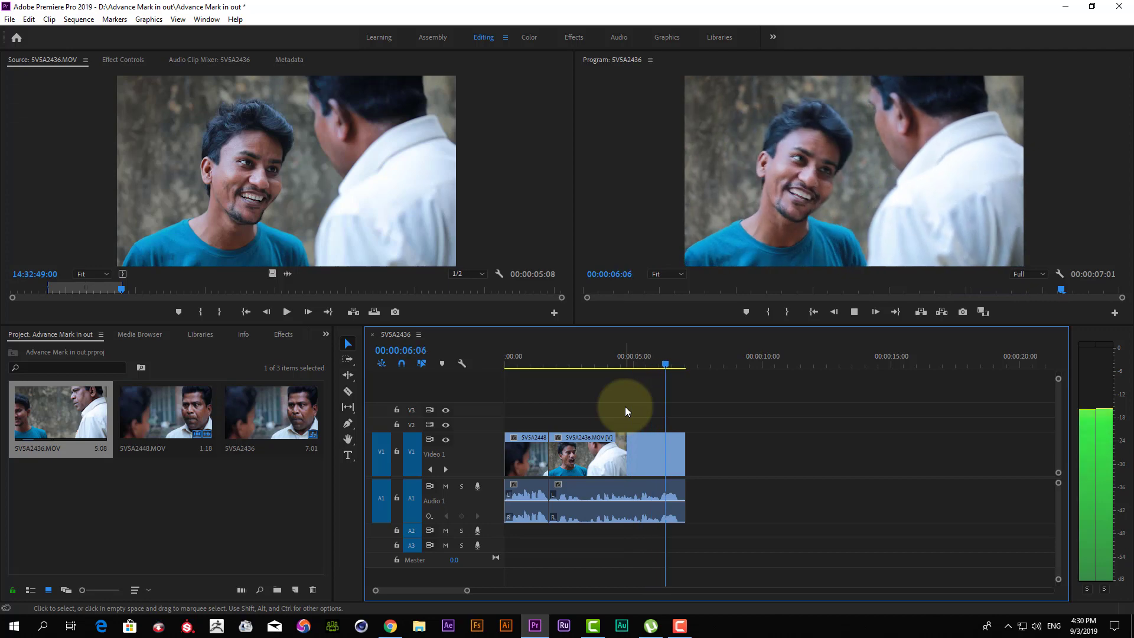
pyautogui.press('space')
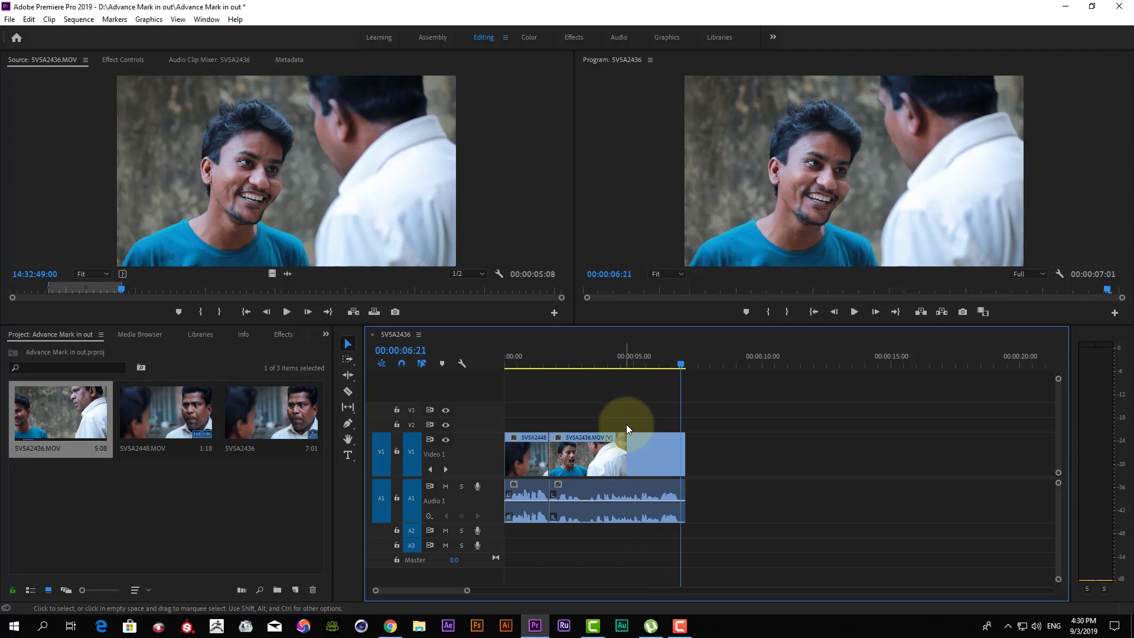
# Replay the sequence from about one second in and select the 5V5A2436.MOV clip
pyautogui.click(536, 361)
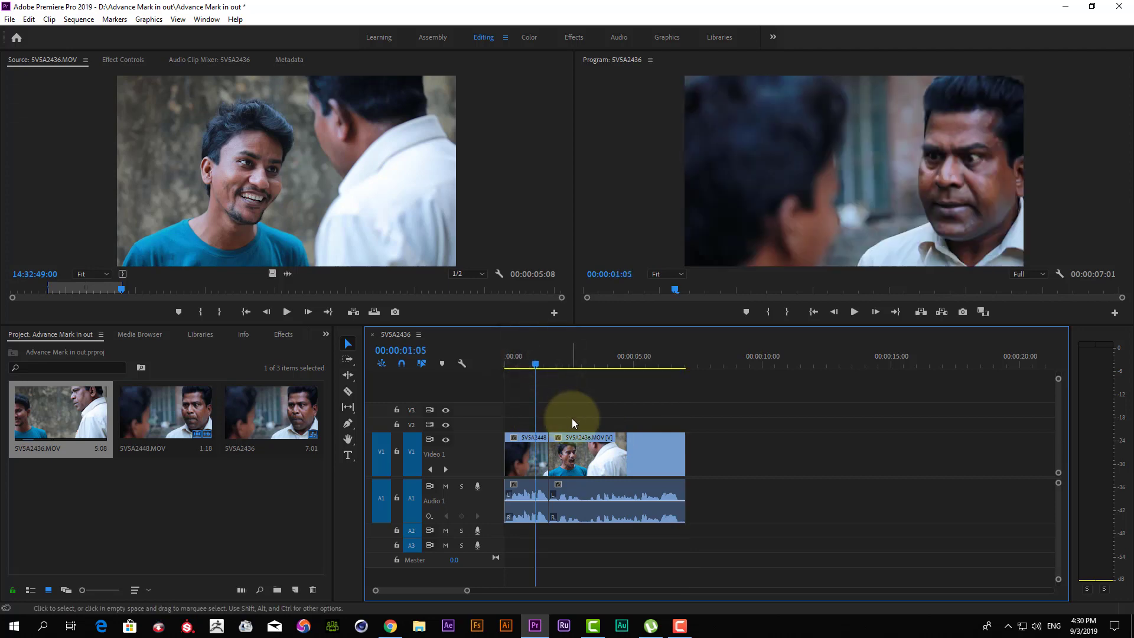
pyautogui.press('space')
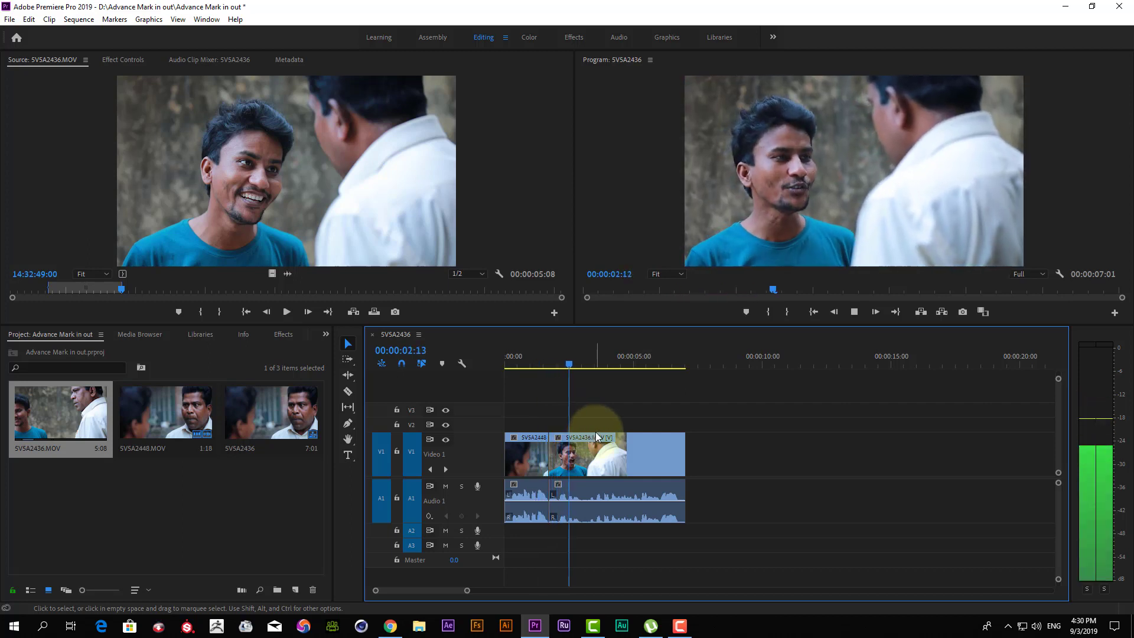
pyautogui.press('space')
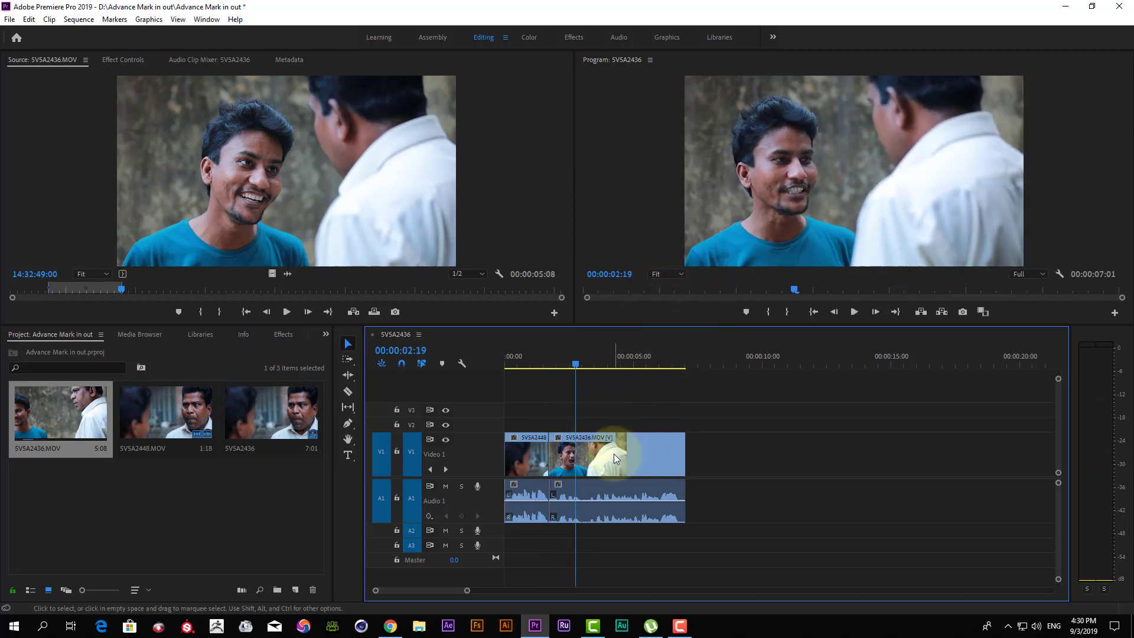
pyautogui.click(615, 454)
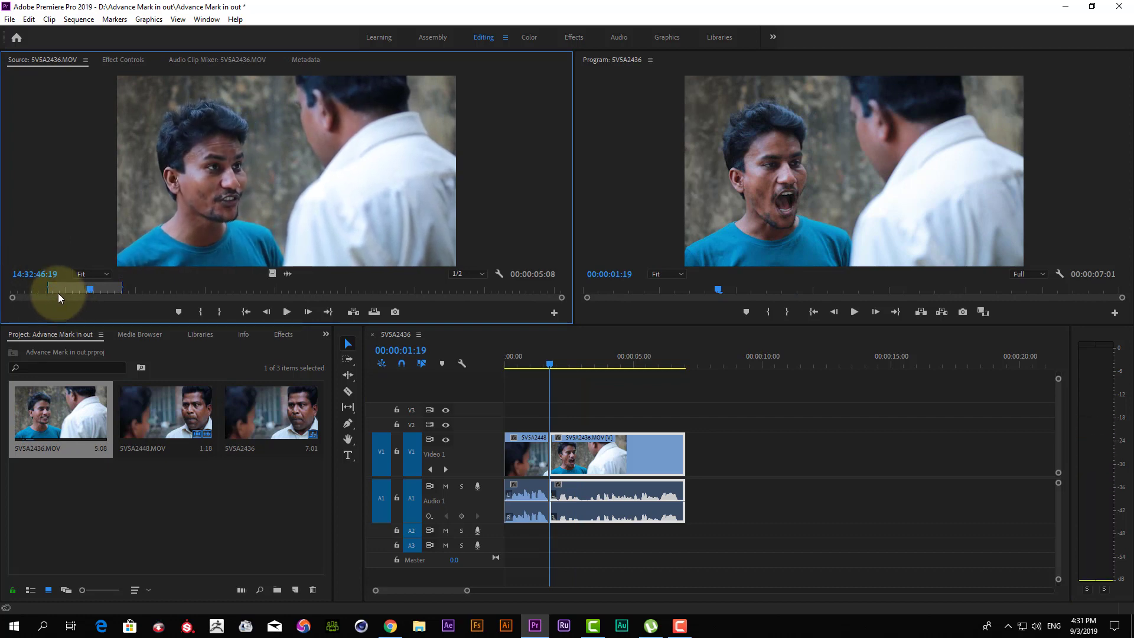
pyautogui.click(57, 289)
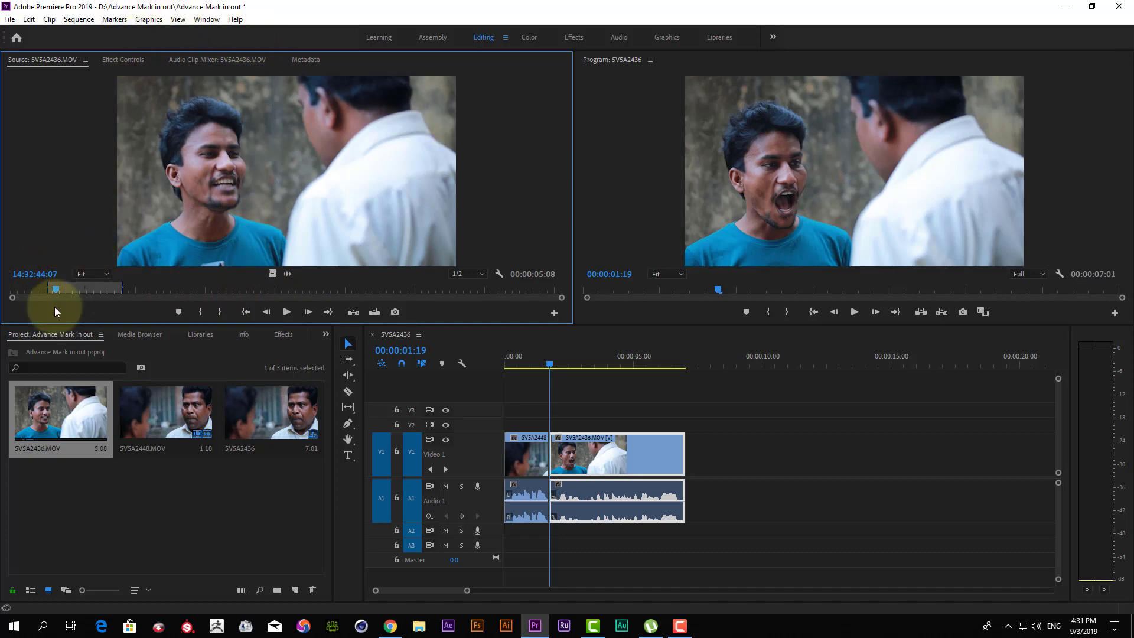
pyautogui.click(113, 20)
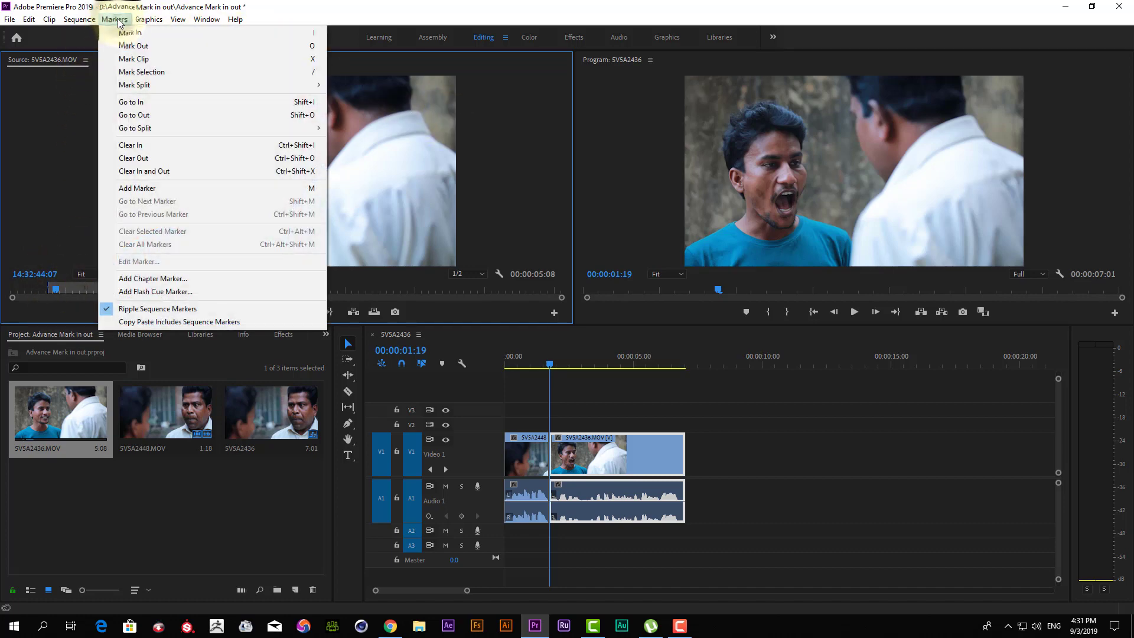
pyautogui.moveTo(152, 90)
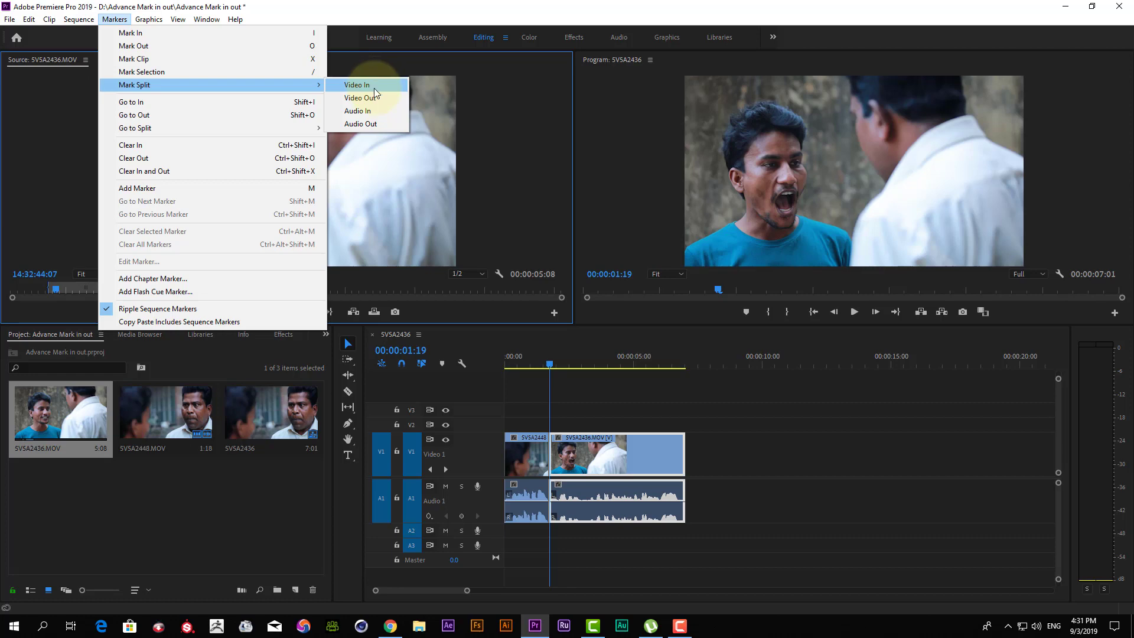
pyautogui.click(384, 124)
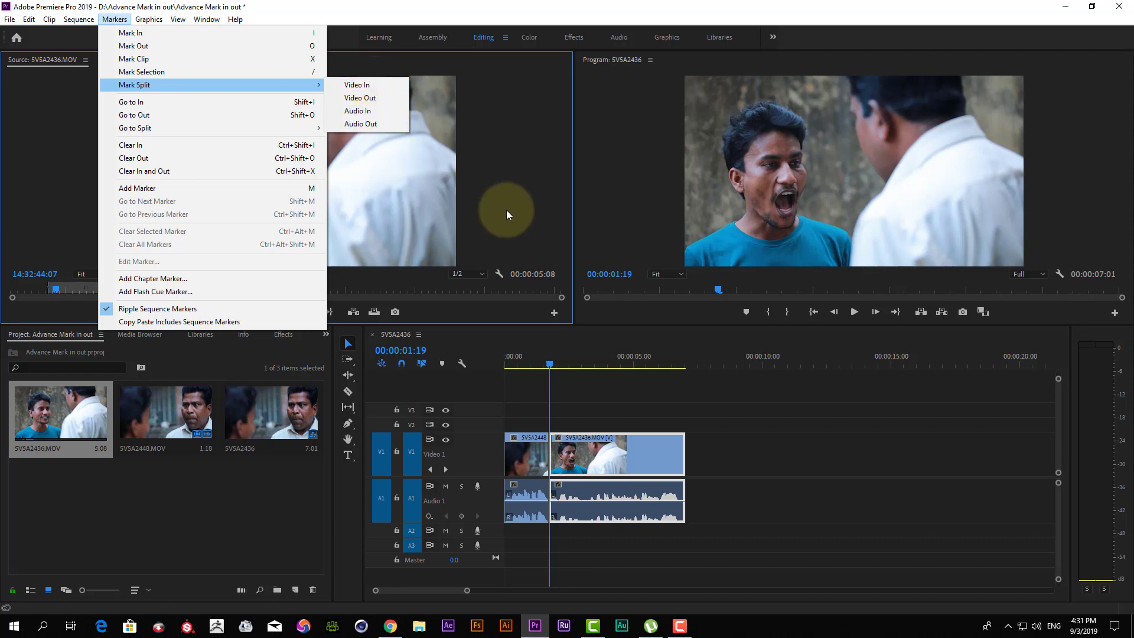
pyautogui.moveTo(721, 447)
pyautogui.mouseDown()
pyautogui.moveTo(612, 485)
pyautogui.moveTo(526, 491)
pyautogui.mouseUp()
# Delete both clips from the sequence and switch to the Track Select Forward tool
pyautogui.press('Delete')
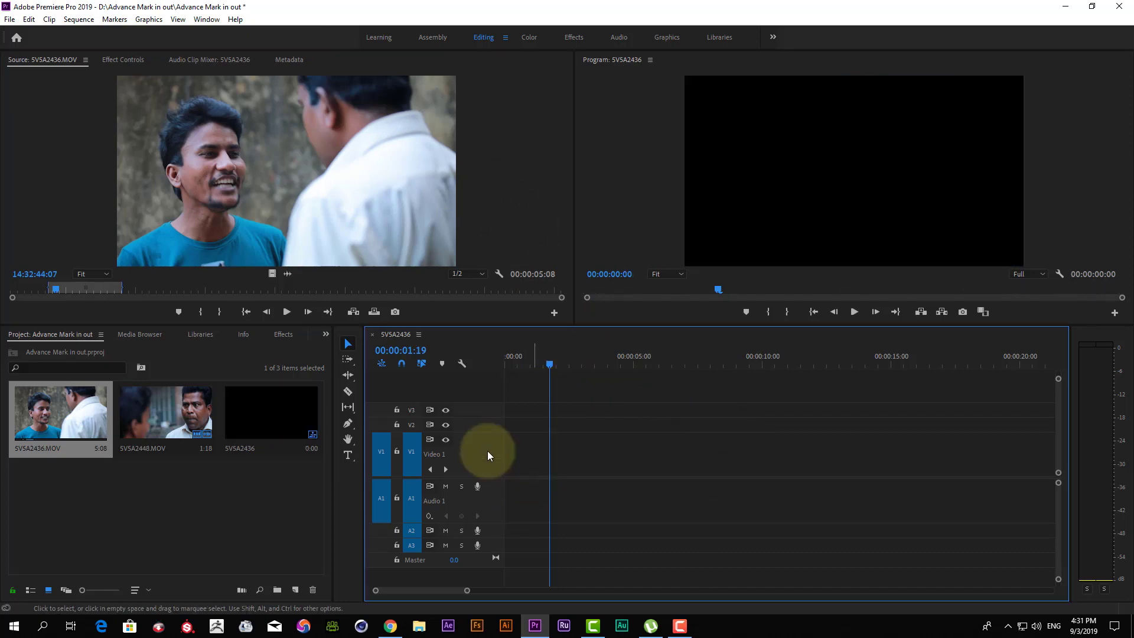
pyautogui.click(55, 288)
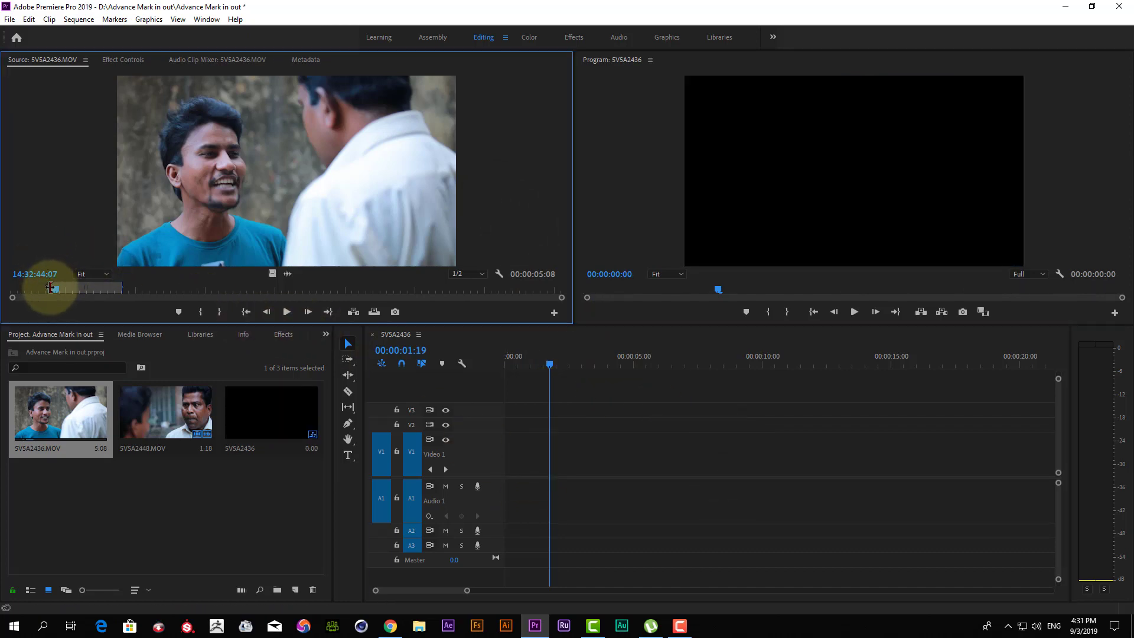
pyautogui.press('a')
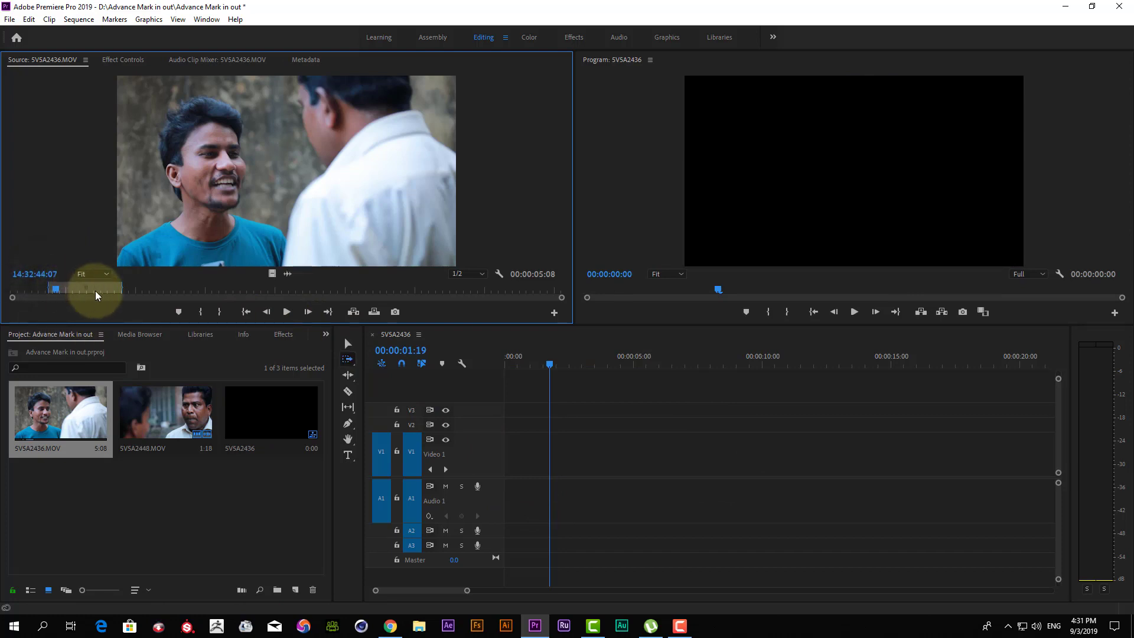
# Play the source clip from 14:32:43:12, then return its playhead to 14:32:43:17
pyautogui.scroll(3, 97, 294)
pyautogui.click(155, 293)
pyautogui.press('space')
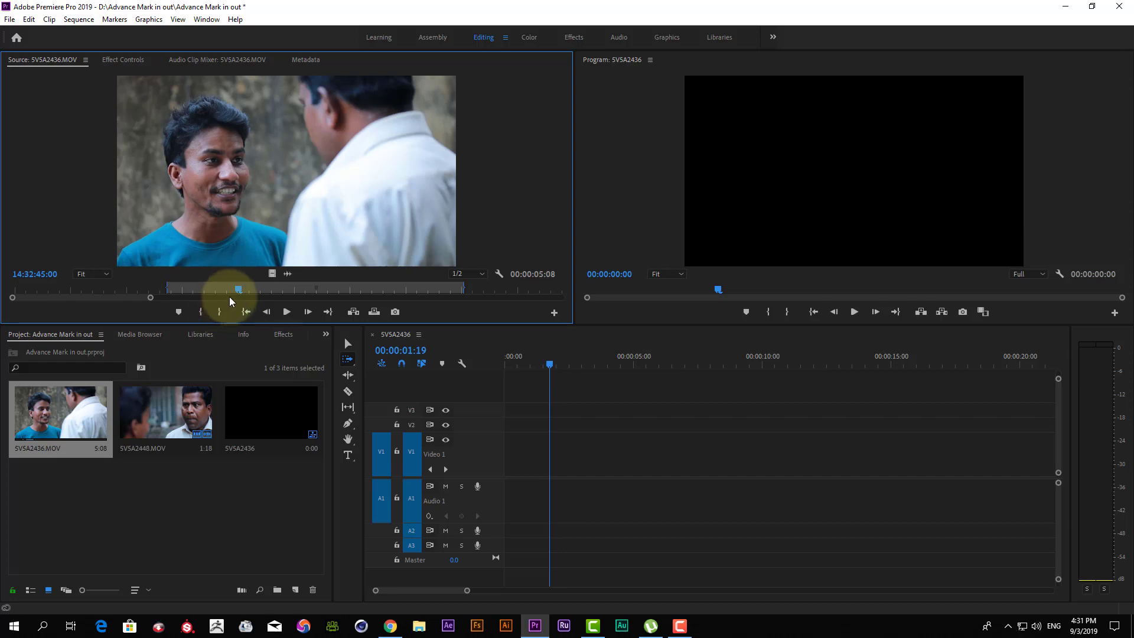
pyautogui.click(164, 290)
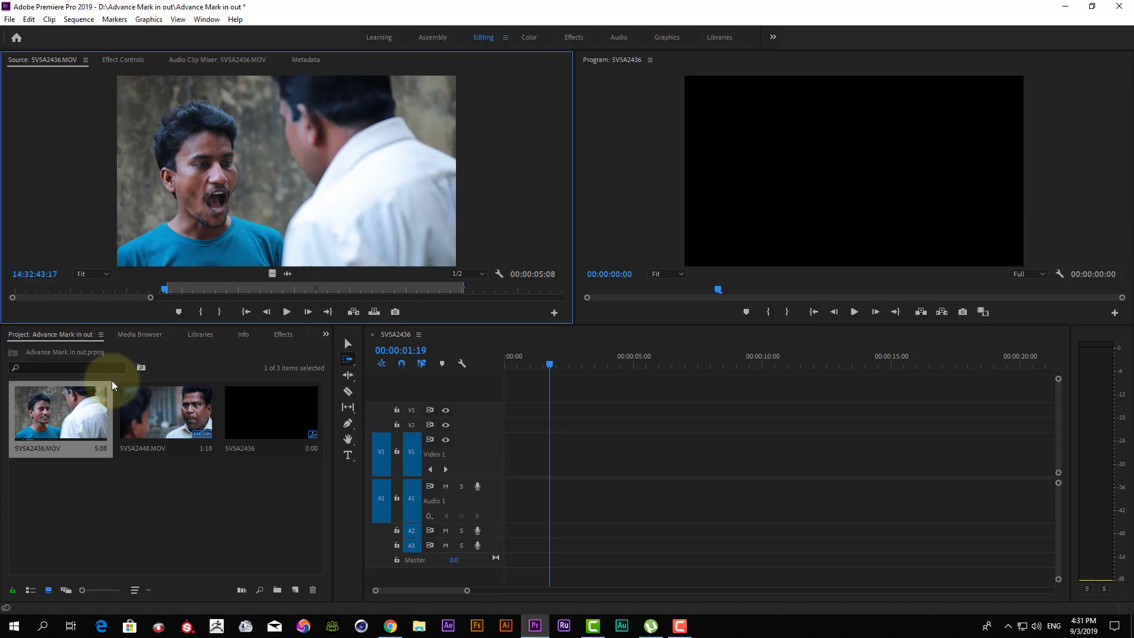
# Jump to the source clip's Audio In split point via Markers > Go to Split and play past it
pyautogui.click(121, 20)
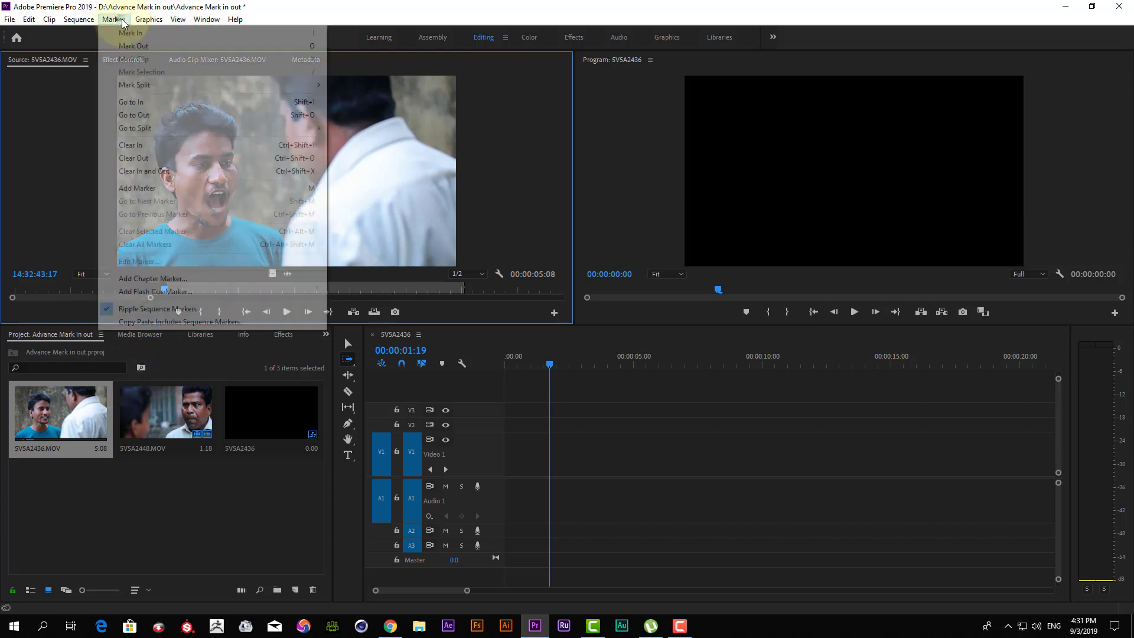
pyautogui.moveTo(158, 130)
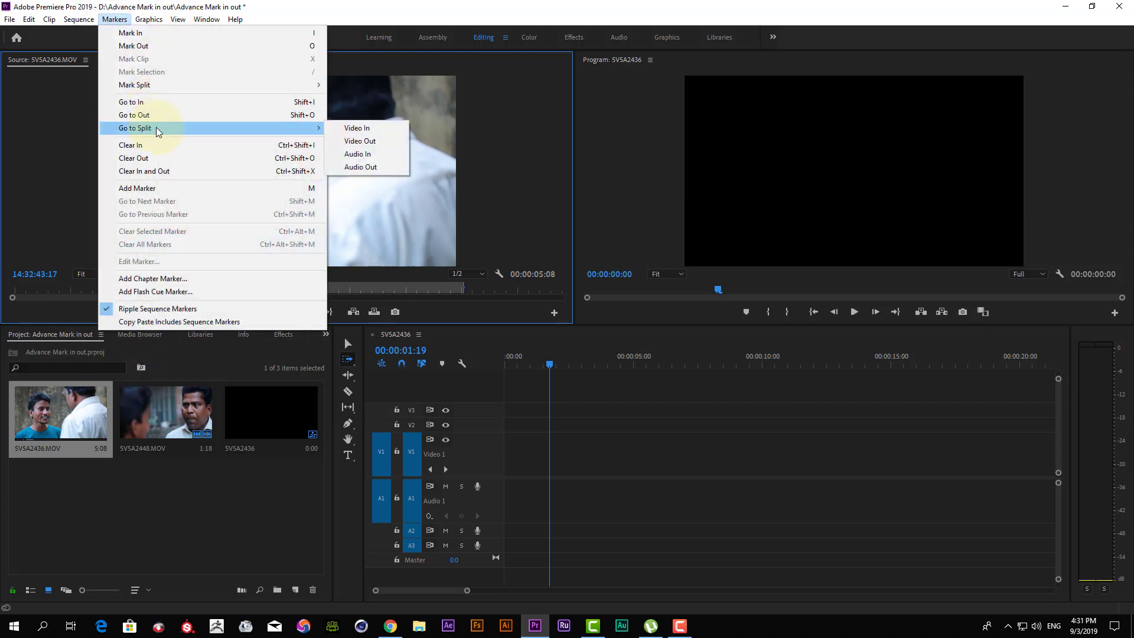
pyautogui.click(374, 156)
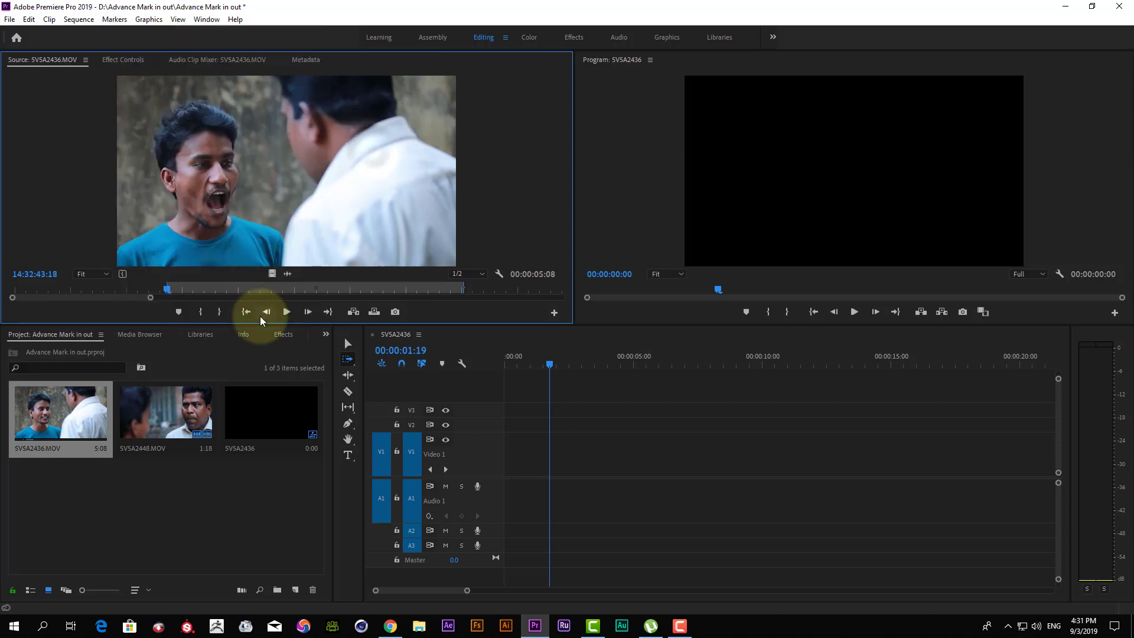
pyautogui.click(231, 293)
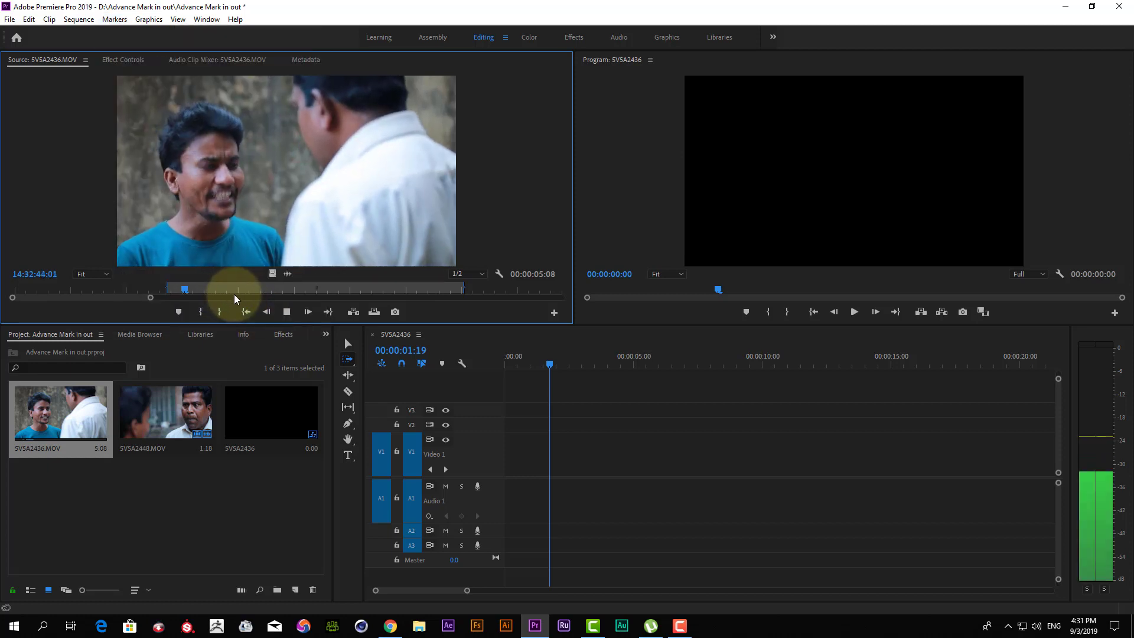
pyautogui.press('space')
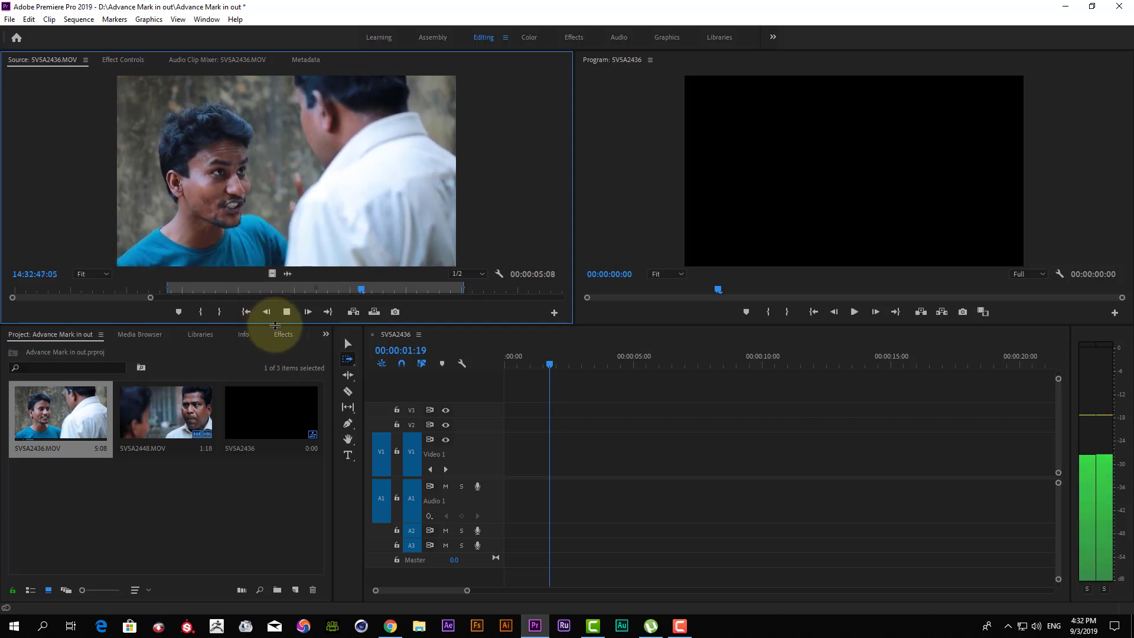
pyautogui.press('space')
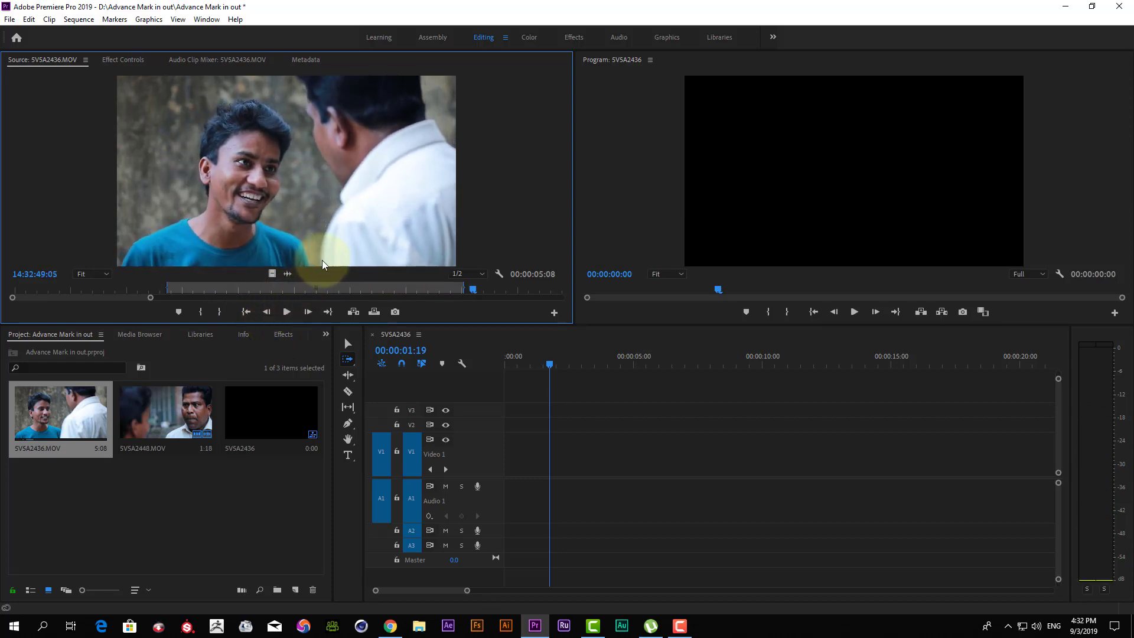
pyautogui.moveTo(471, 295); pyautogui.dragTo(463, 289)
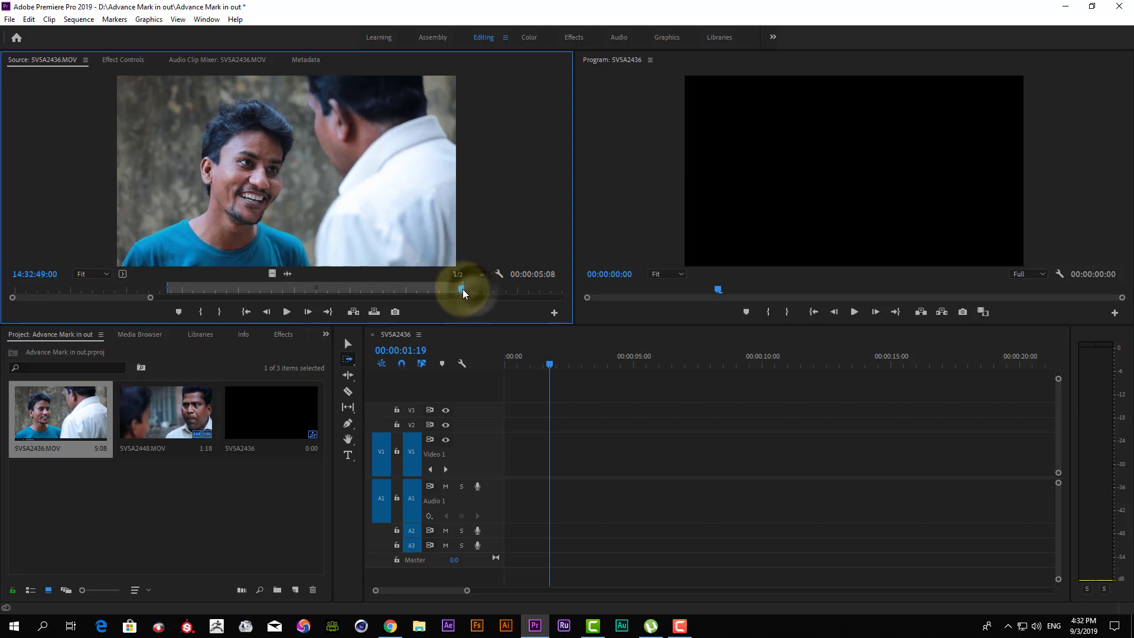
# Jump to the Audio Out split point, then play from near the start, stopping at 14:32:44:24
pyautogui.click(113, 21)
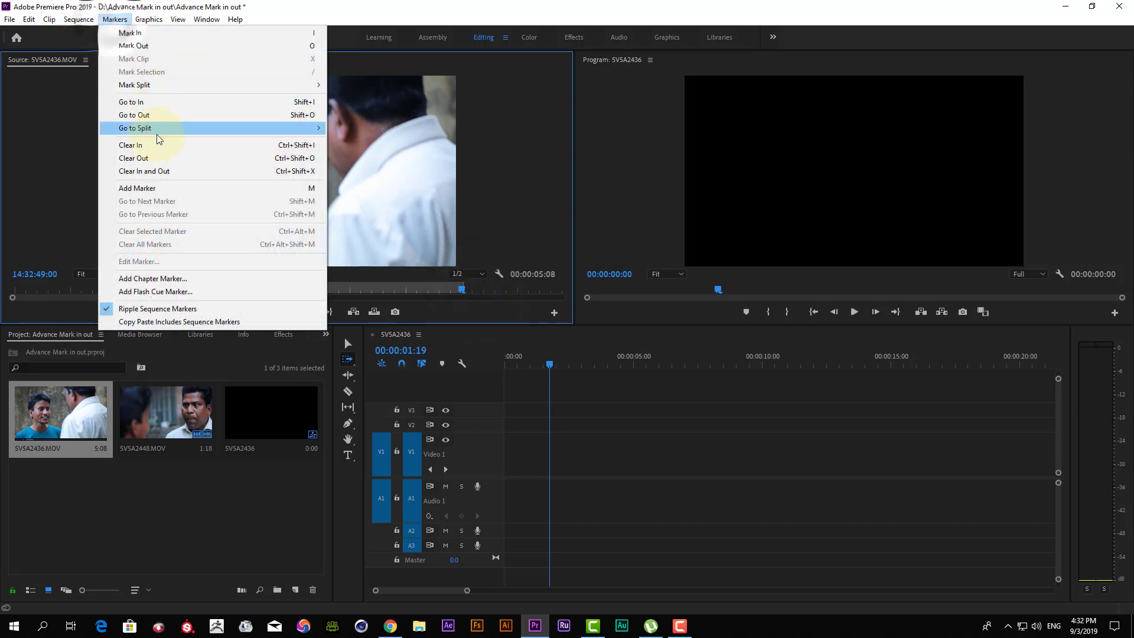
pyautogui.moveTo(165, 131)
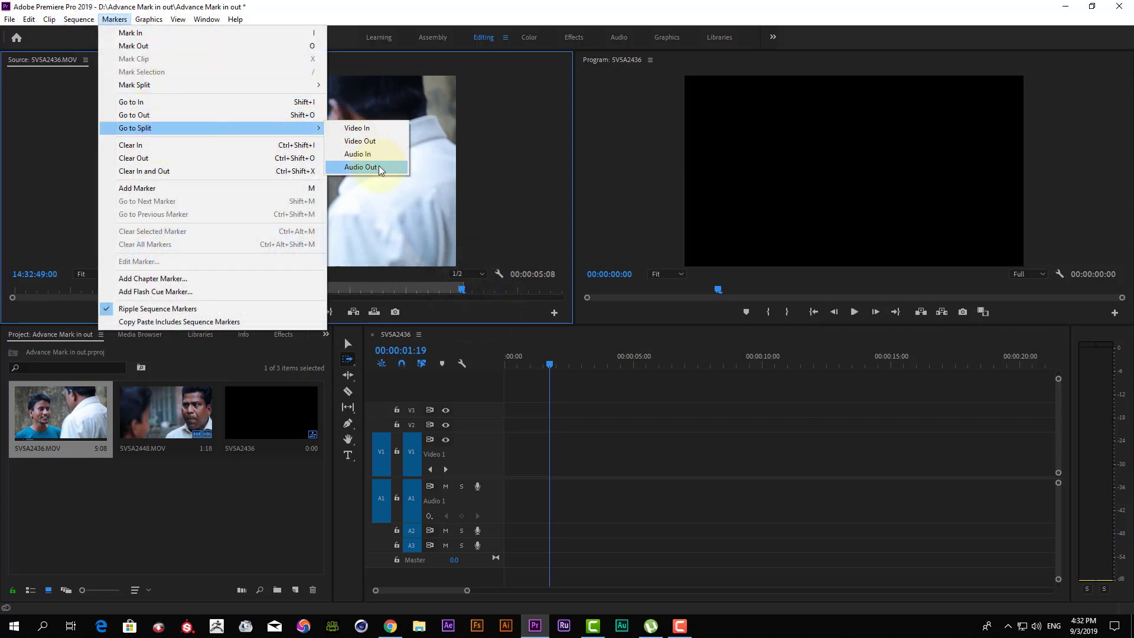
pyautogui.click(359, 167)
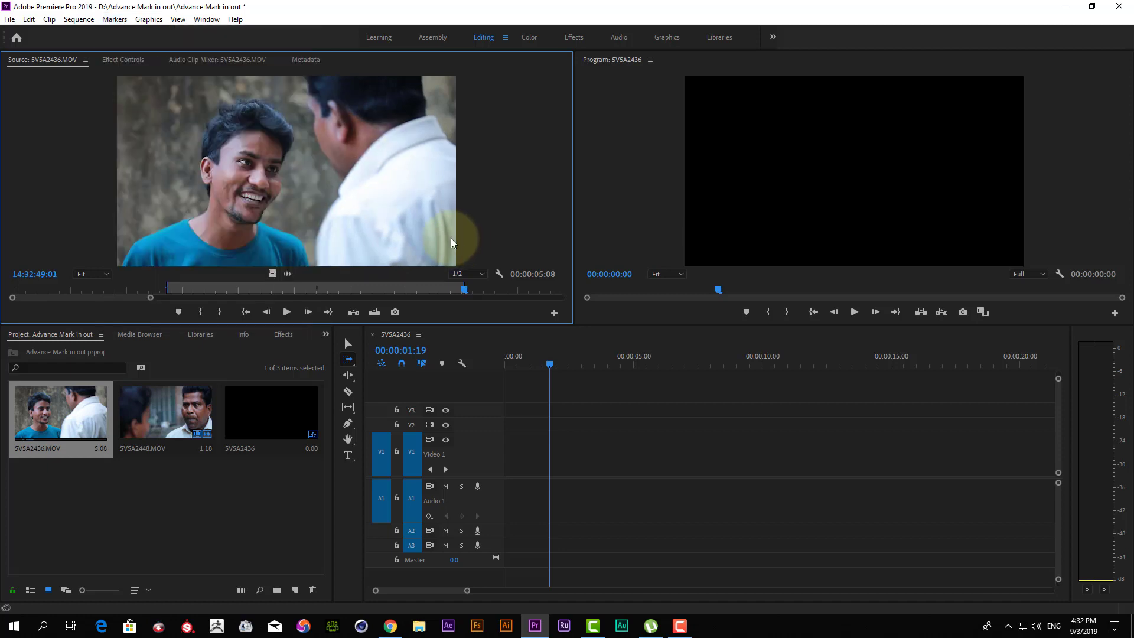
pyautogui.click(162, 290)
pyautogui.press('space')
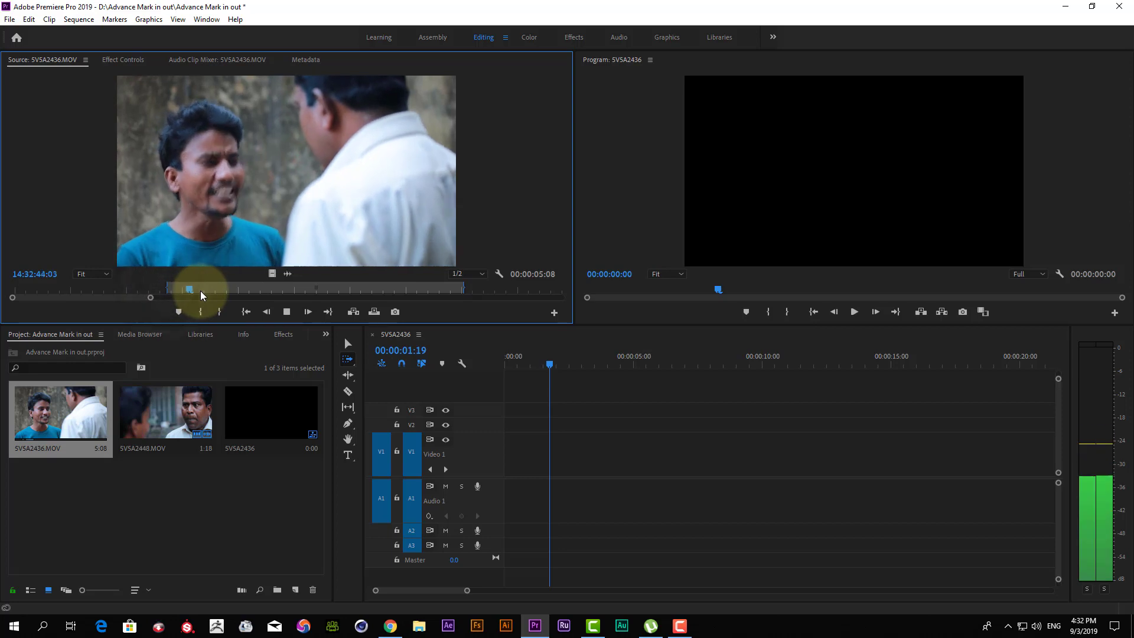
pyautogui.press('space')
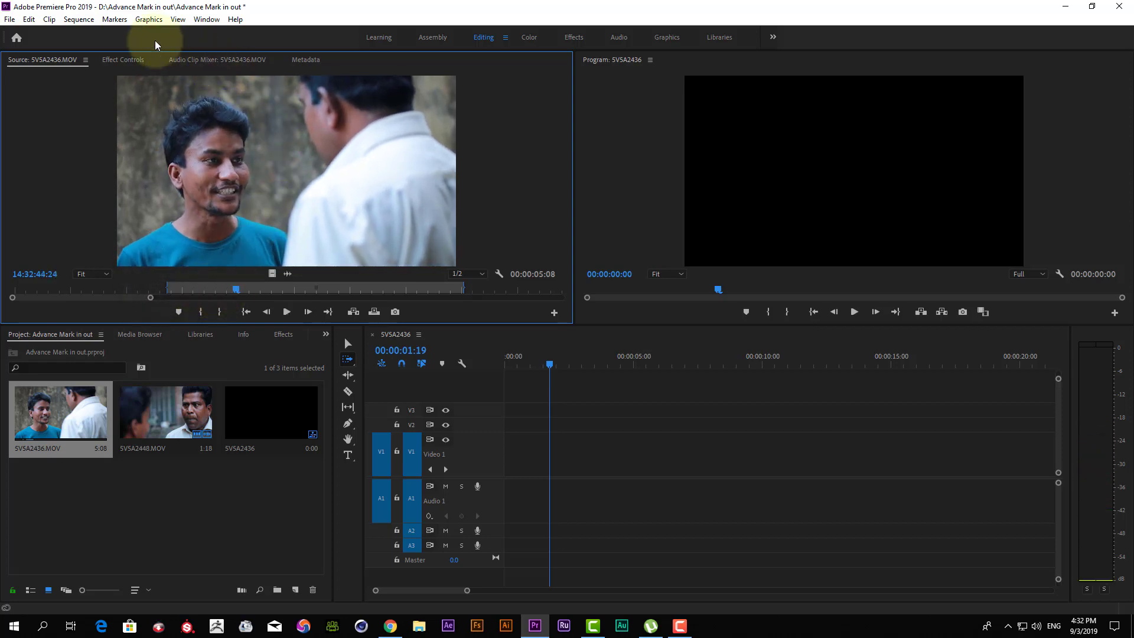
pyautogui.click(116, 20)
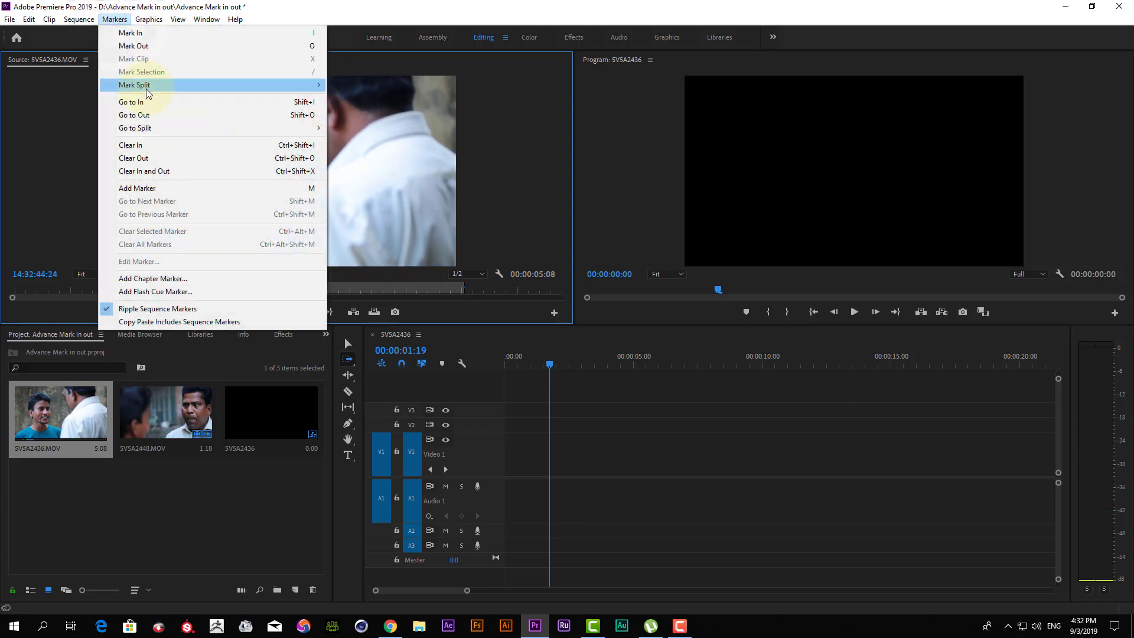
# Set a split Video Out mark at 14:32:44:24 with Markers > Mark Split and play past it to check
pyautogui.moveTo(144, 85)
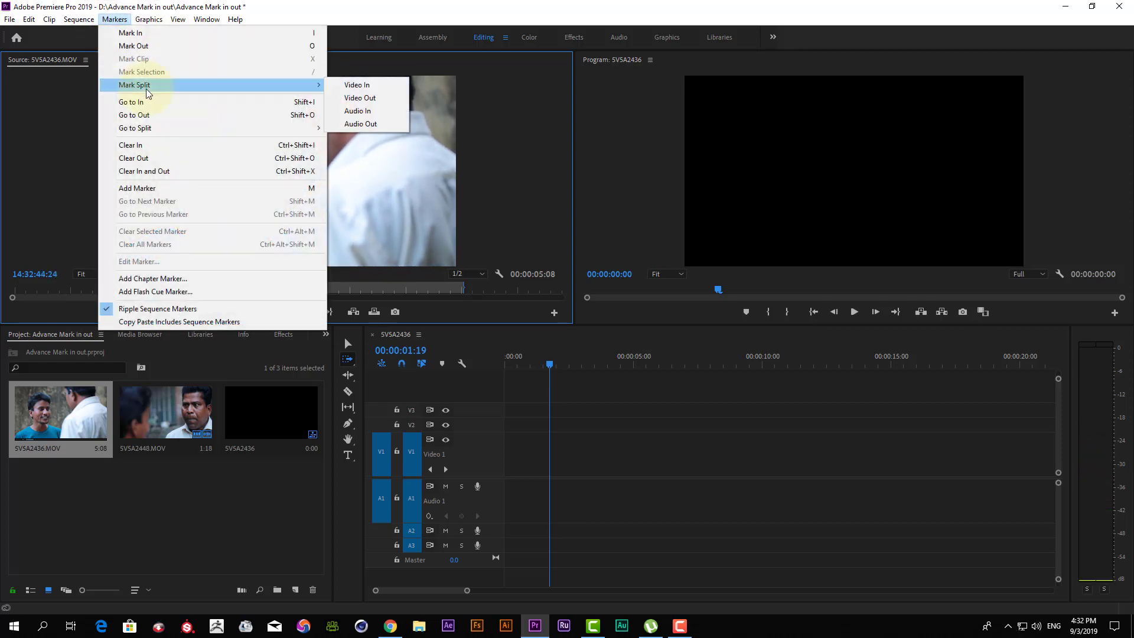
pyautogui.click(389, 99)
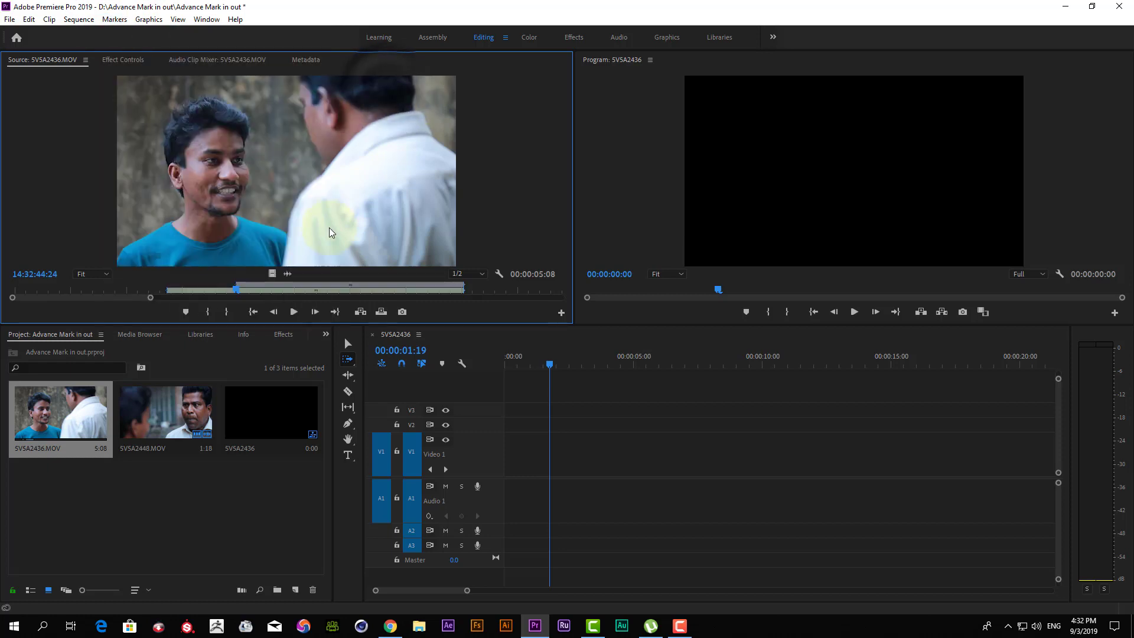
pyautogui.press('space')
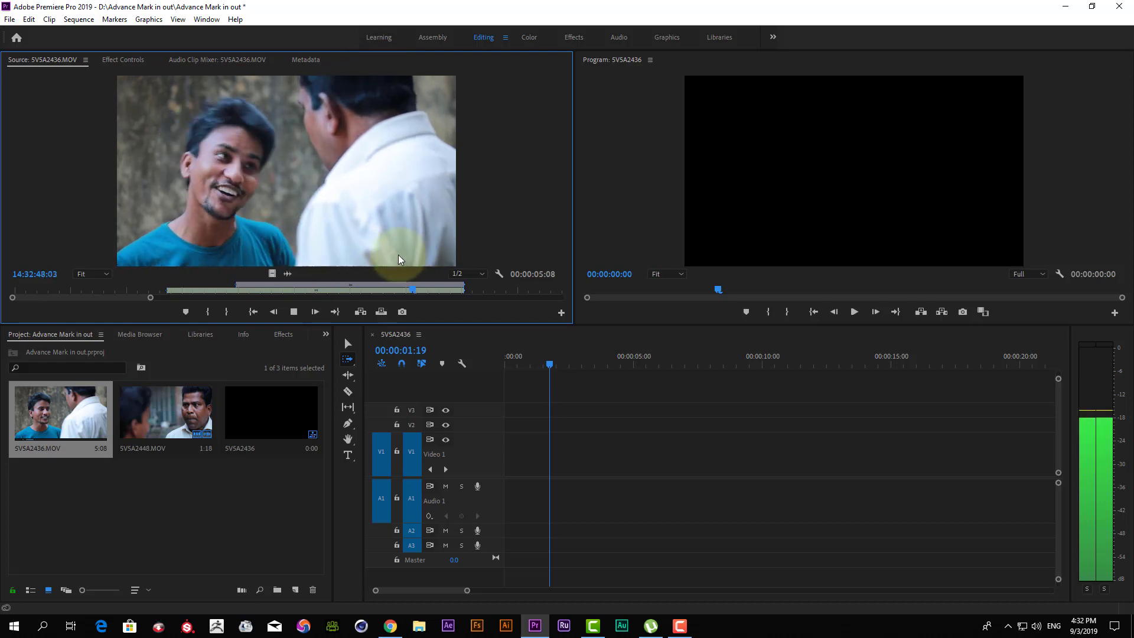
pyautogui.click(431, 285)
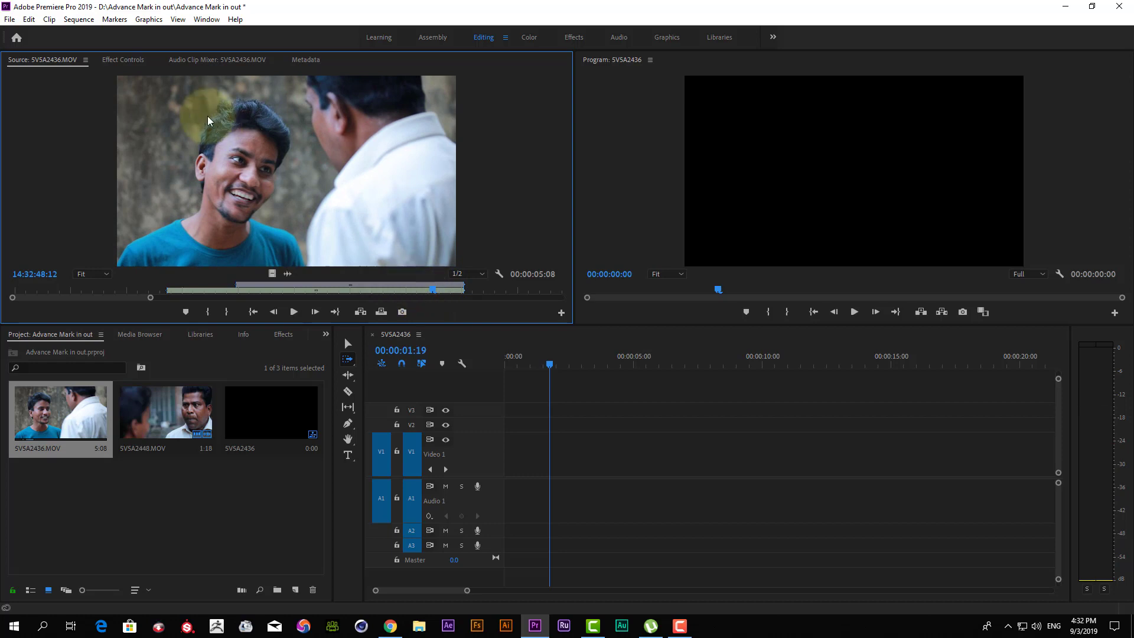
pyautogui.click(115, 20)
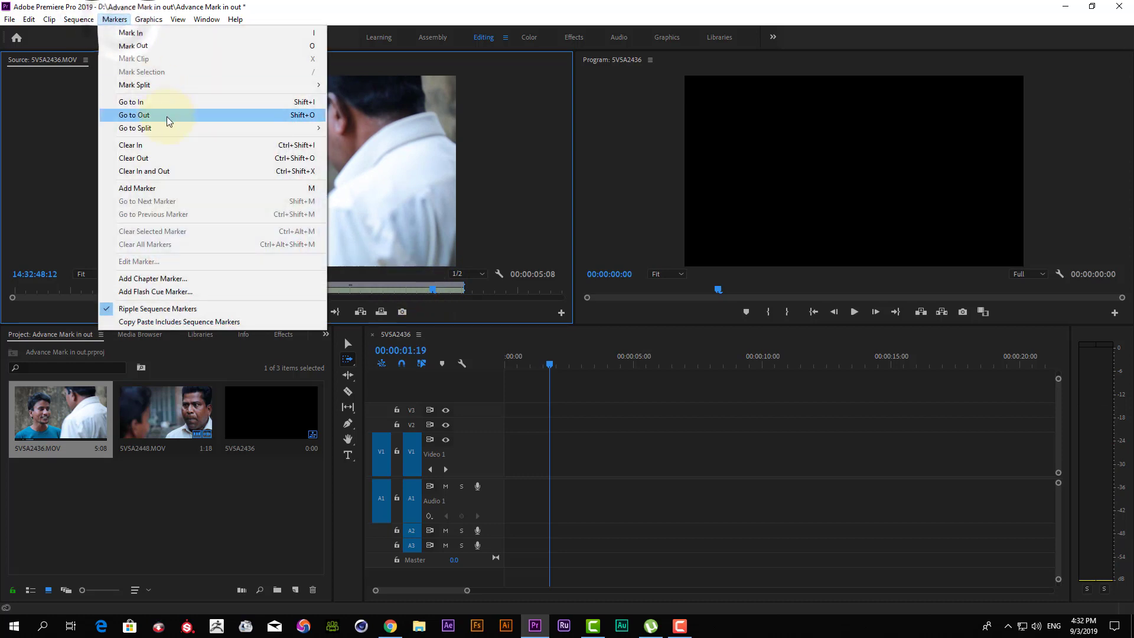
# Go to the split Video Out point, drag the clip onto V1/A1 at the sequence start, and play it
pyautogui.moveTo(172, 130)
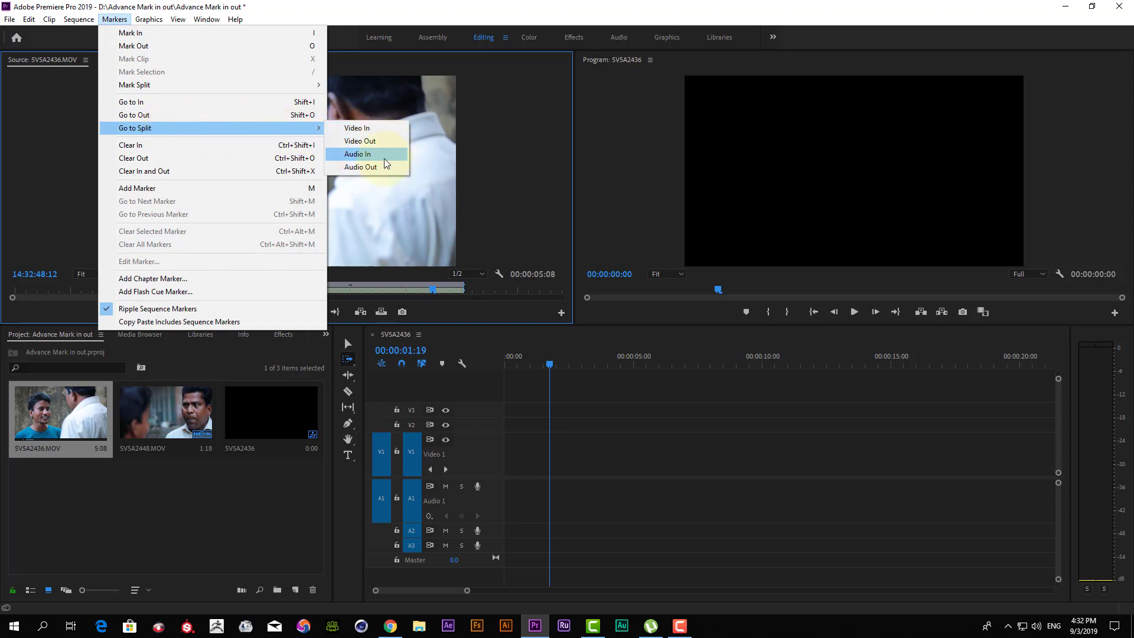
pyautogui.click(371, 143)
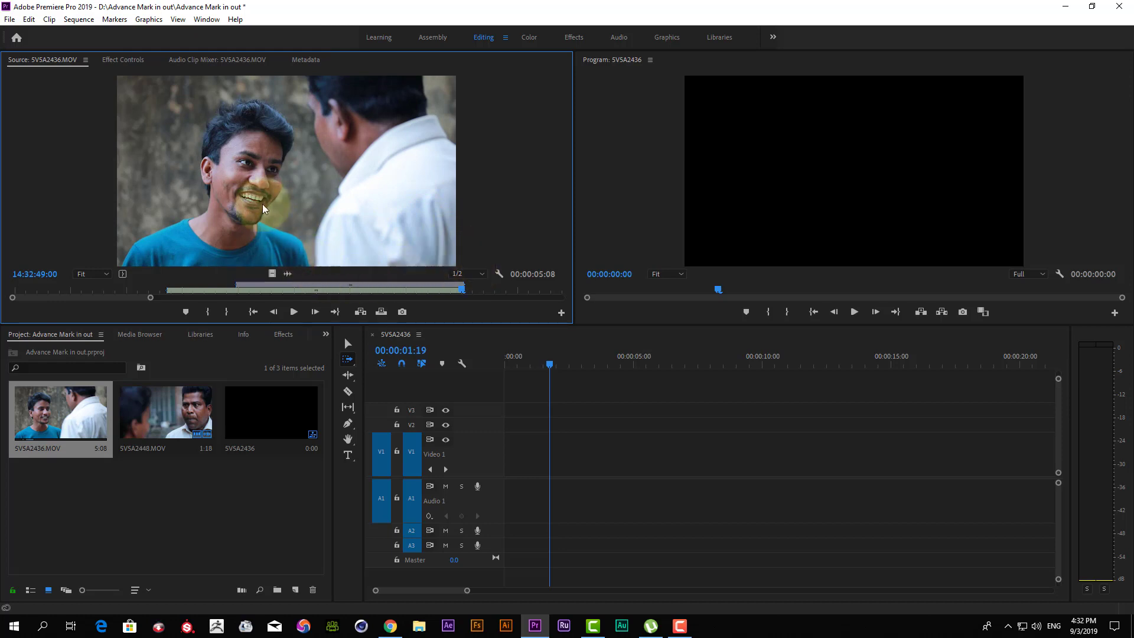
pyautogui.moveTo(466, 324); pyautogui.dragTo(513, 456)
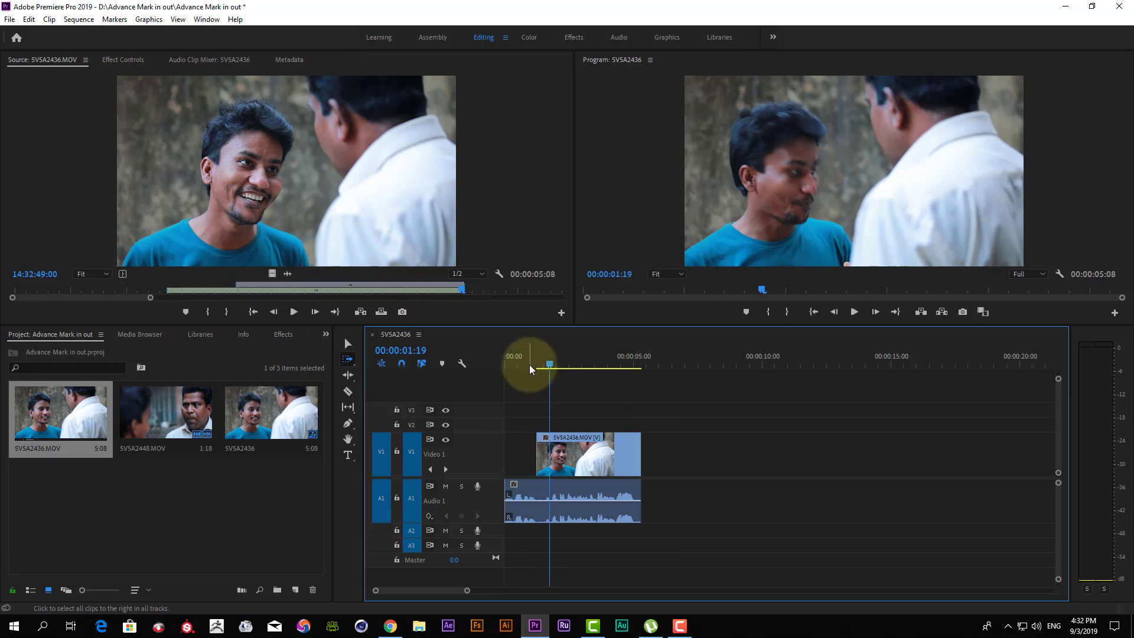
pyautogui.click(513, 358)
pyautogui.press('space')
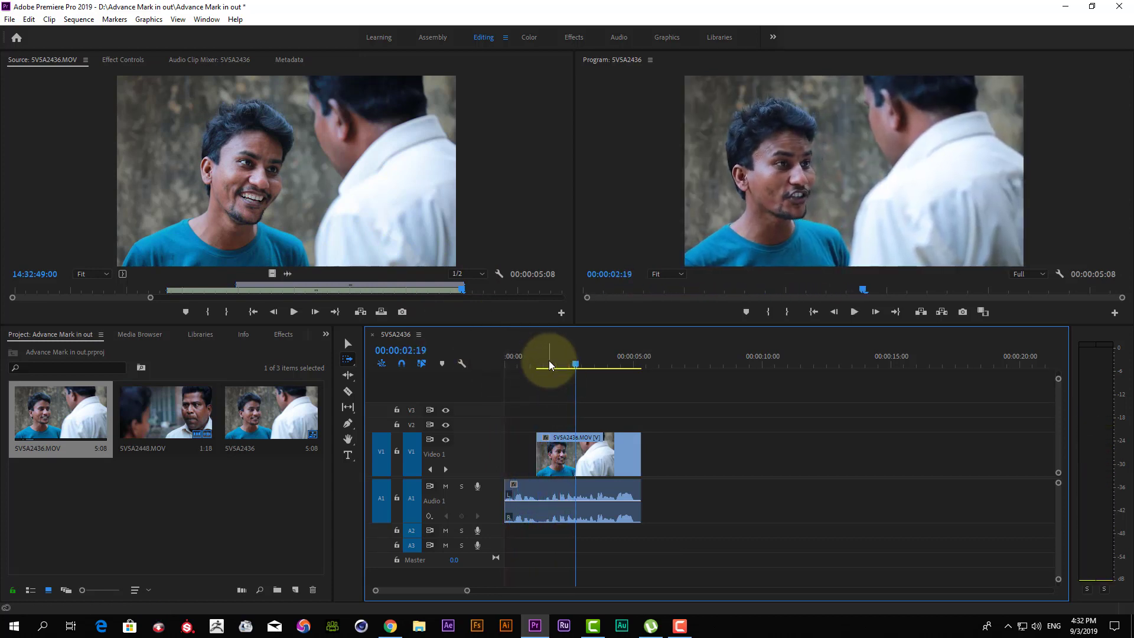
pyautogui.moveTo(552, 365); pyautogui.dragTo(502, 362)
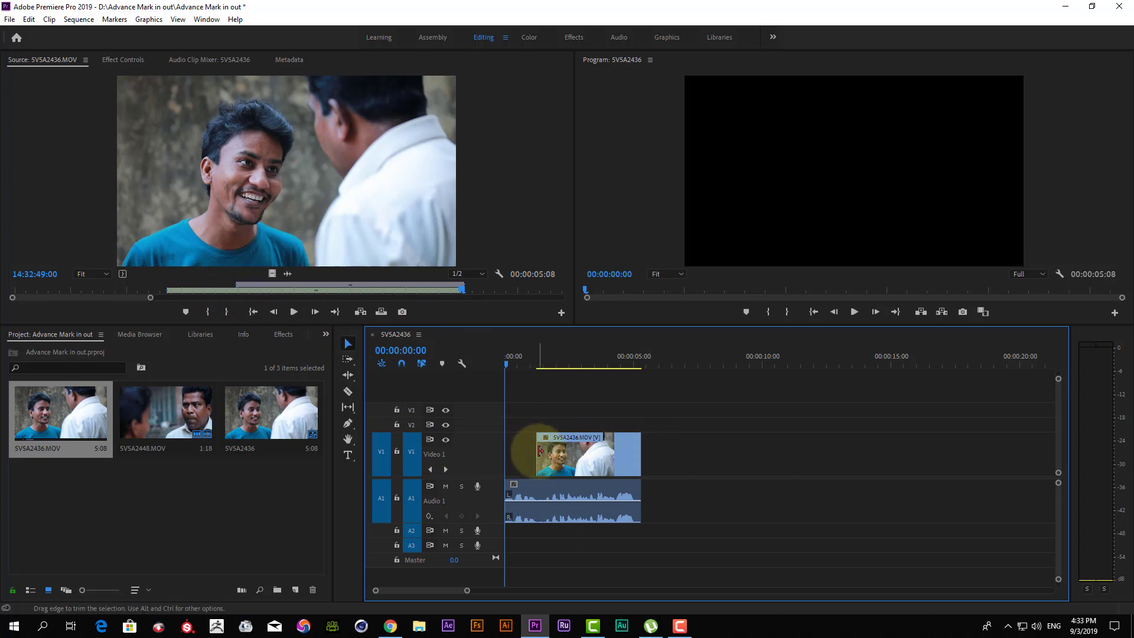
# Load SVSA2448.MOV in the Source monitor and mark an 11-frame In/Out range
pyautogui.doubleClick(126, 419)
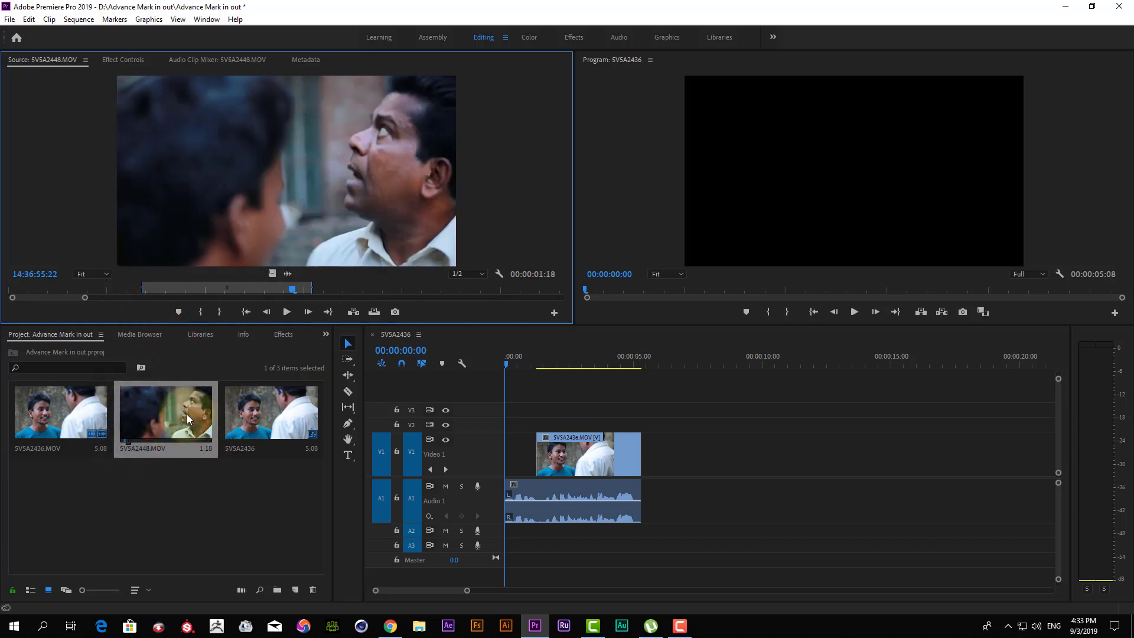
pyautogui.moveTo(182, 287)
pyautogui.mouseDown()
pyautogui.moveTo(504, 295)
pyautogui.moveTo(463, 288)
pyautogui.mouseUp()
pyautogui.click(220, 312)
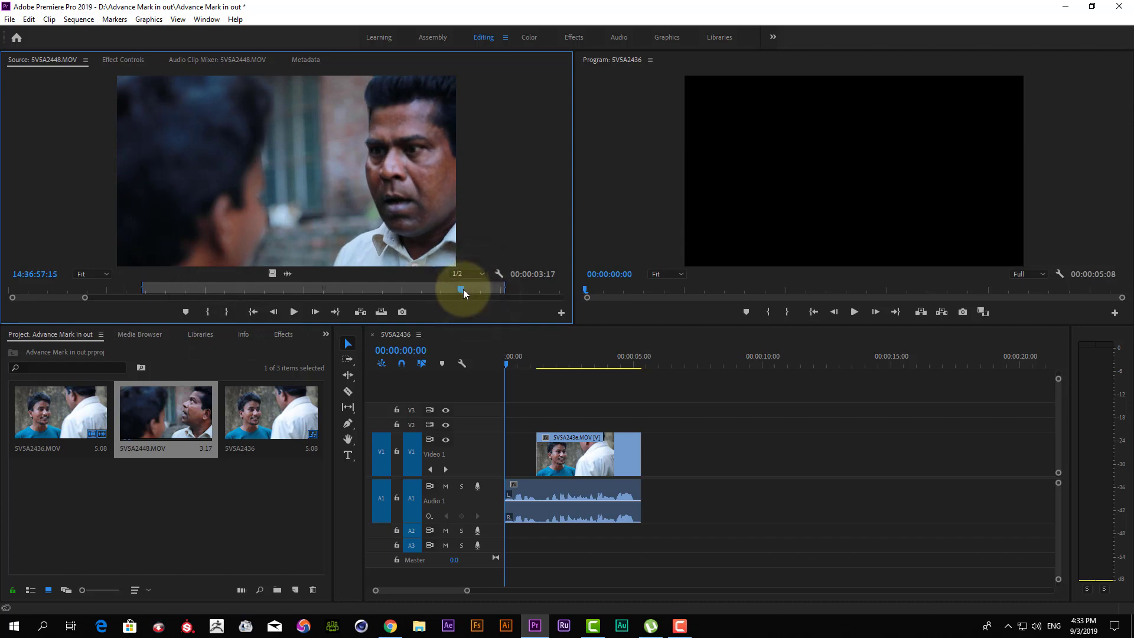
pyautogui.click(211, 314)
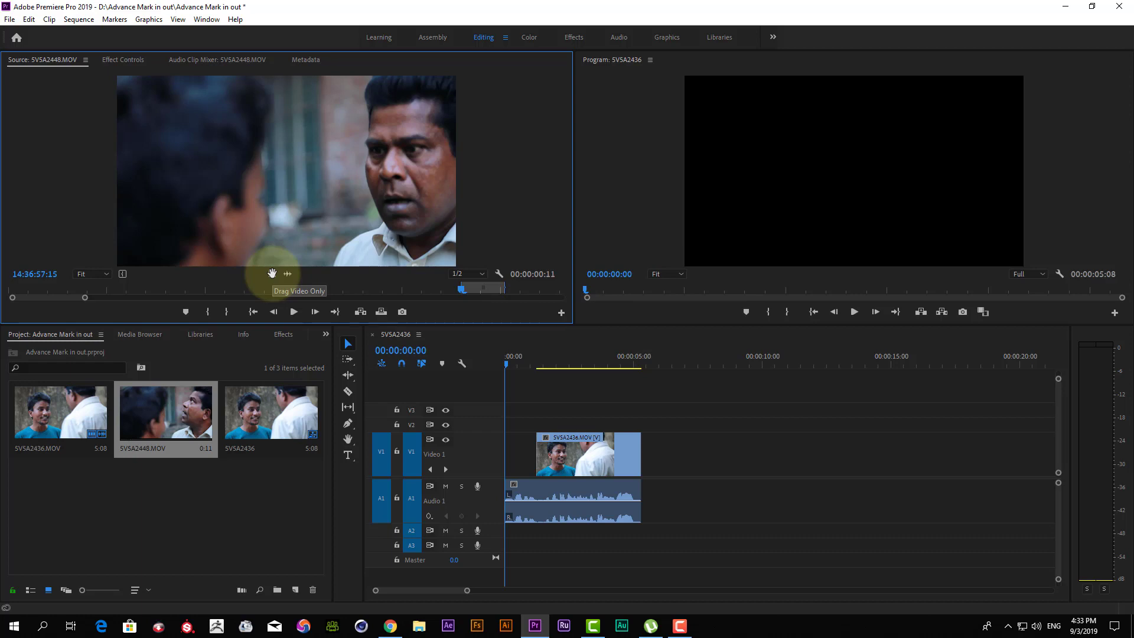
# Drop the marked range video-only at the sequence start and play it back
pyautogui.moveTo(271, 273); pyautogui.dragTo(503, 457)
pyautogui.press('space')
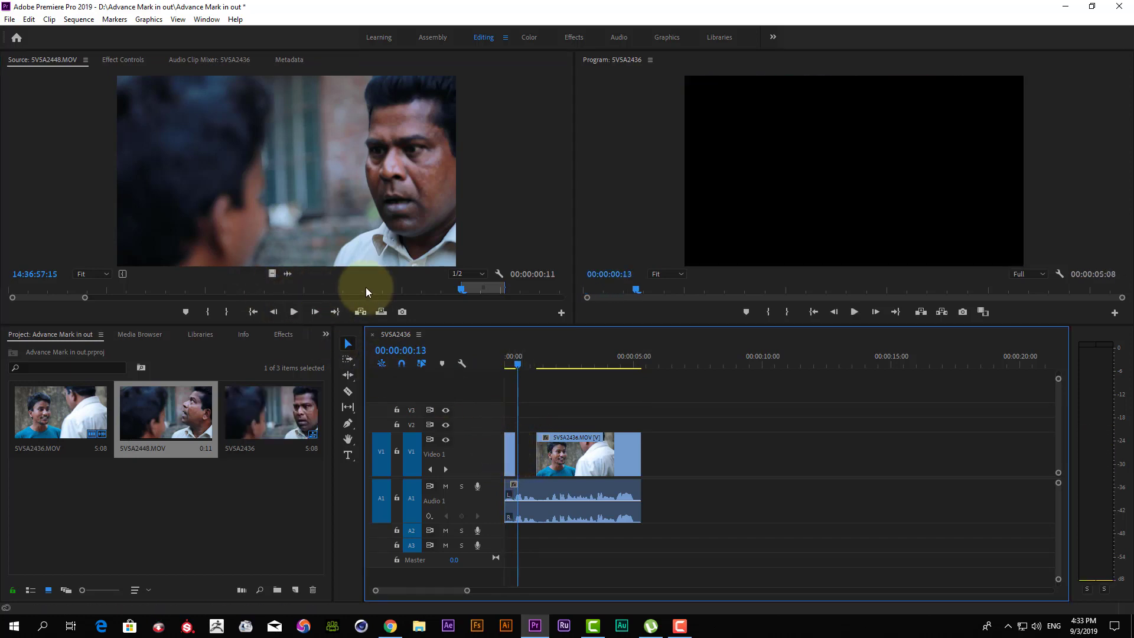
pyautogui.moveTo(367, 288); pyautogui.dragTo(422, 292)
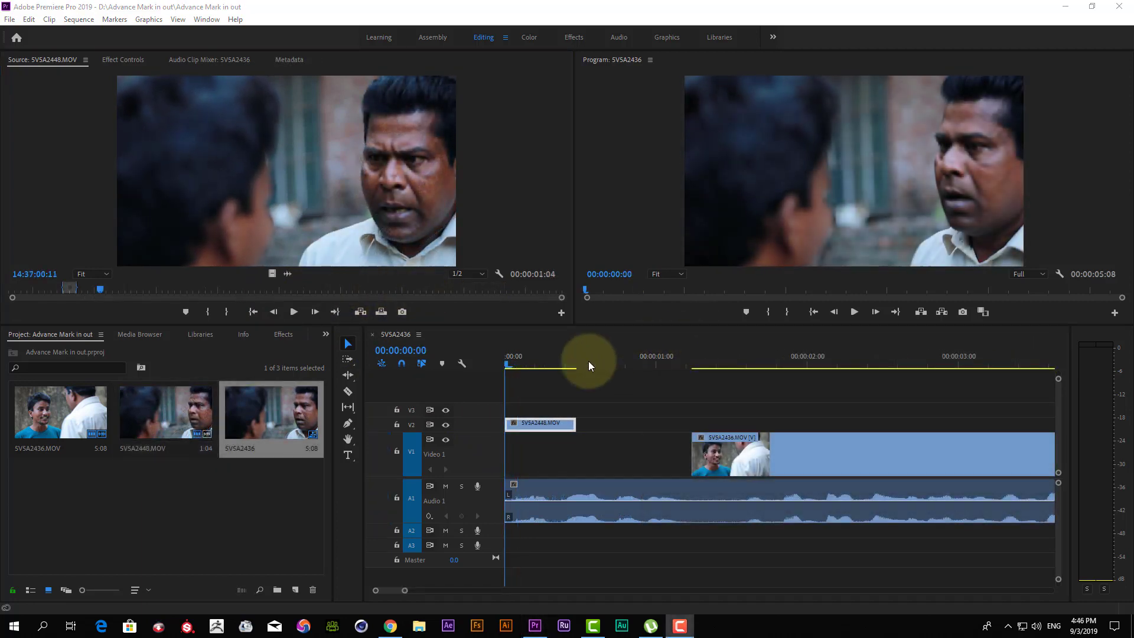
# Reopen the SVSA2448.MOV clip in the Source monitor and readjust its out point slightly earlier
pyautogui.doubleClick(529, 424)
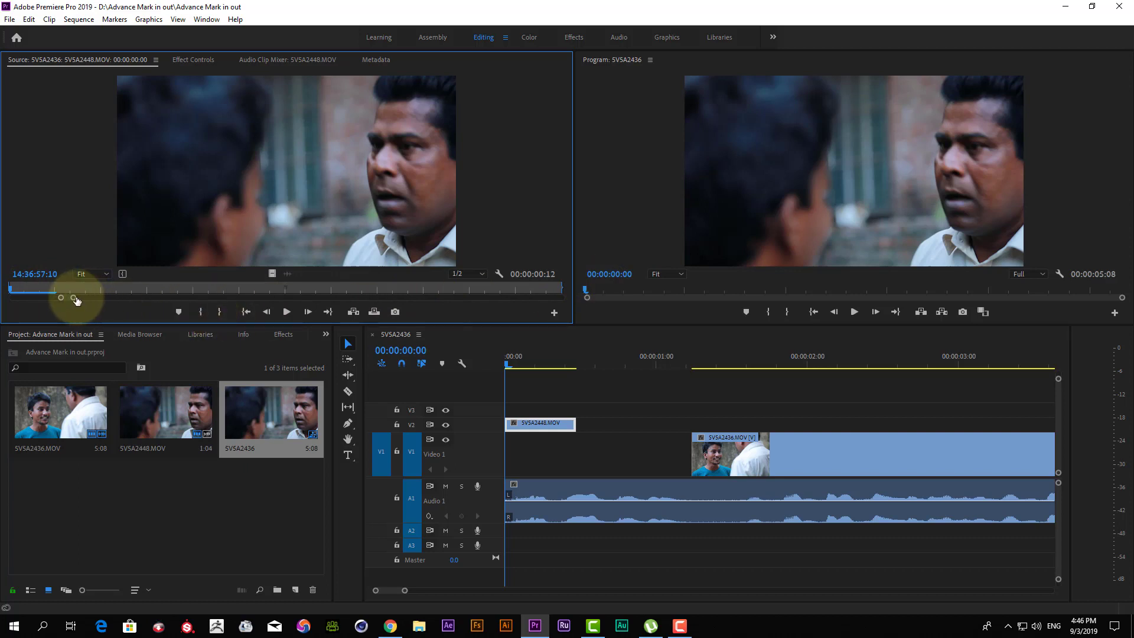
pyautogui.moveTo(74, 298)
pyautogui.mouseDown()
pyautogui.moveTo(155, 301)
pyautogui.moveTo(122, 306)
pyautogui.mouseUp()
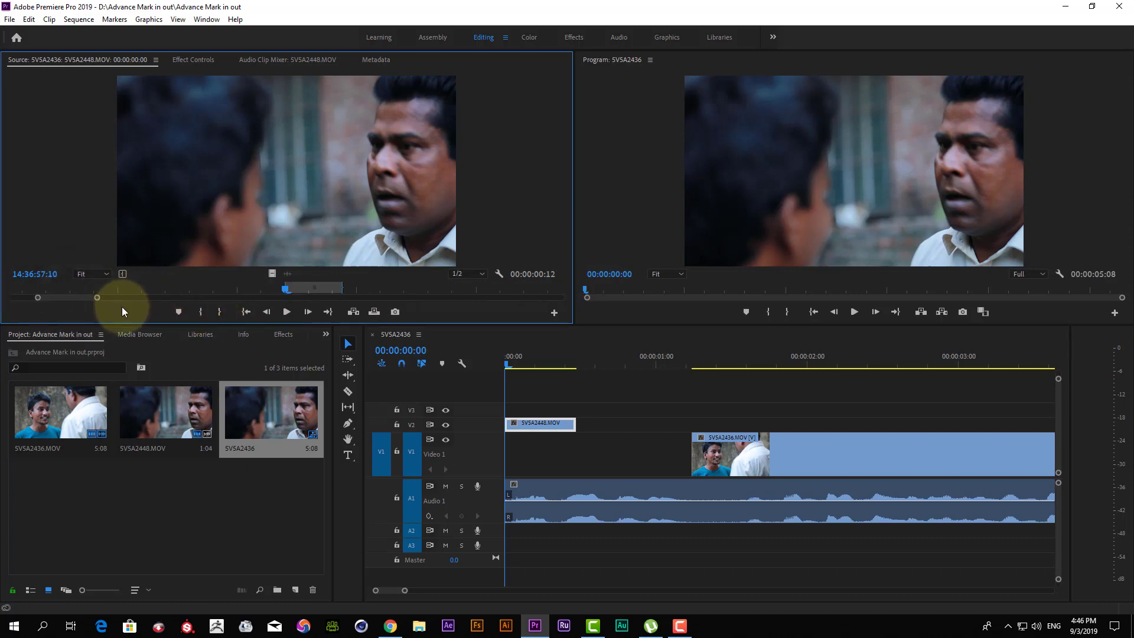
pyautogui.moveTo(311, 289); pyautogui.dragTo(484, 295)
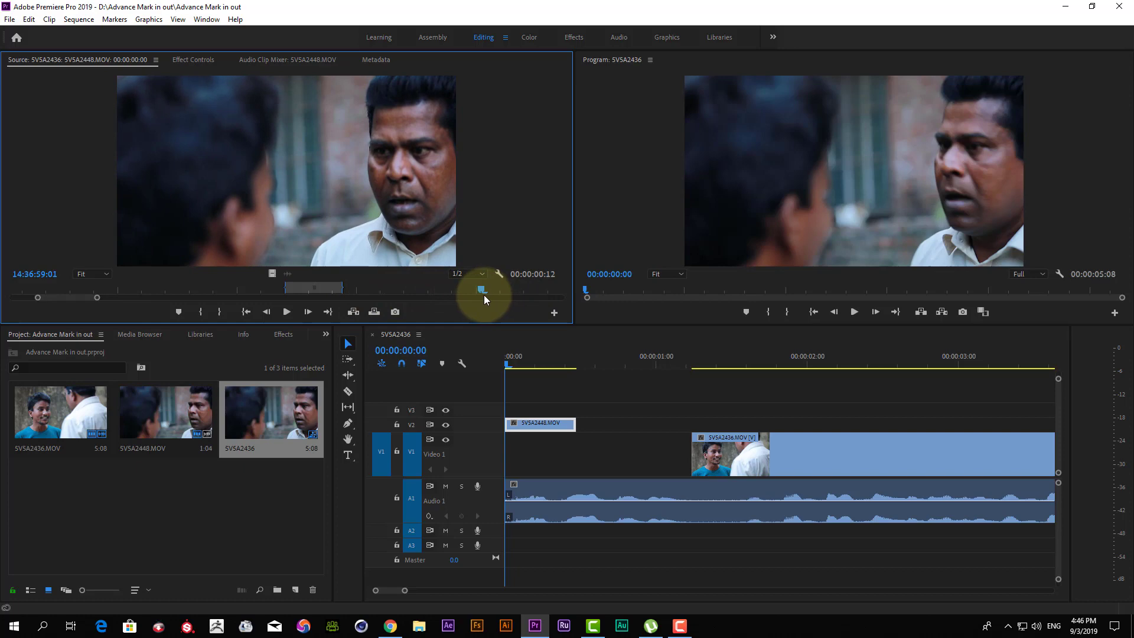
pyautogui.click(219, 312)
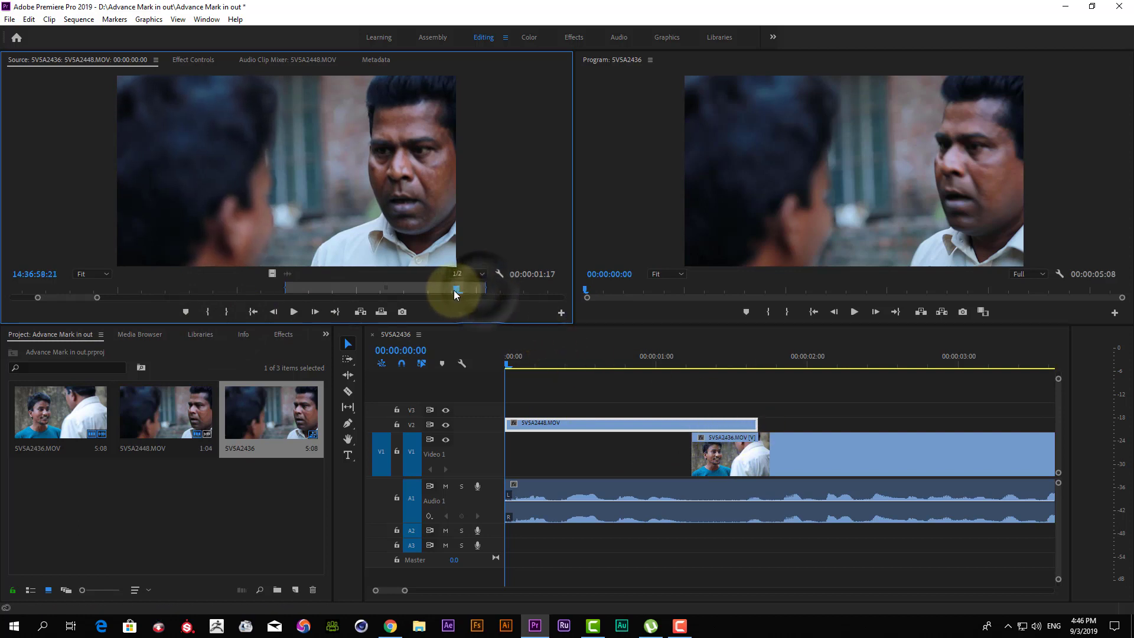
pyautogui.moveTo(454, 290); pyautogui.dragTo(442, 292)
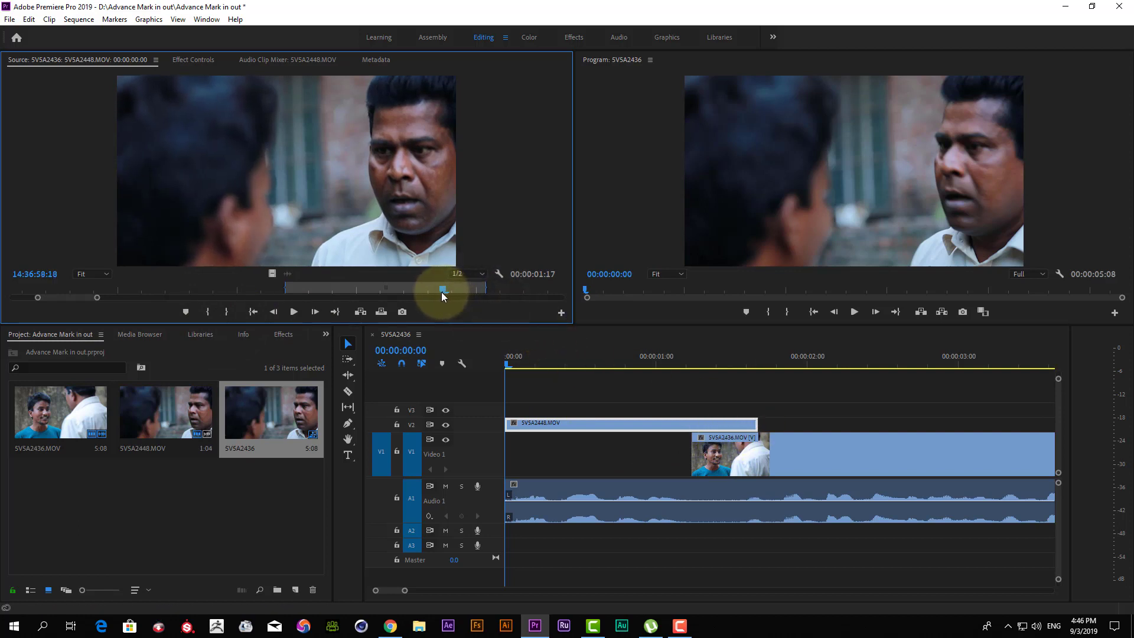
pyautogui.click(228, 317)
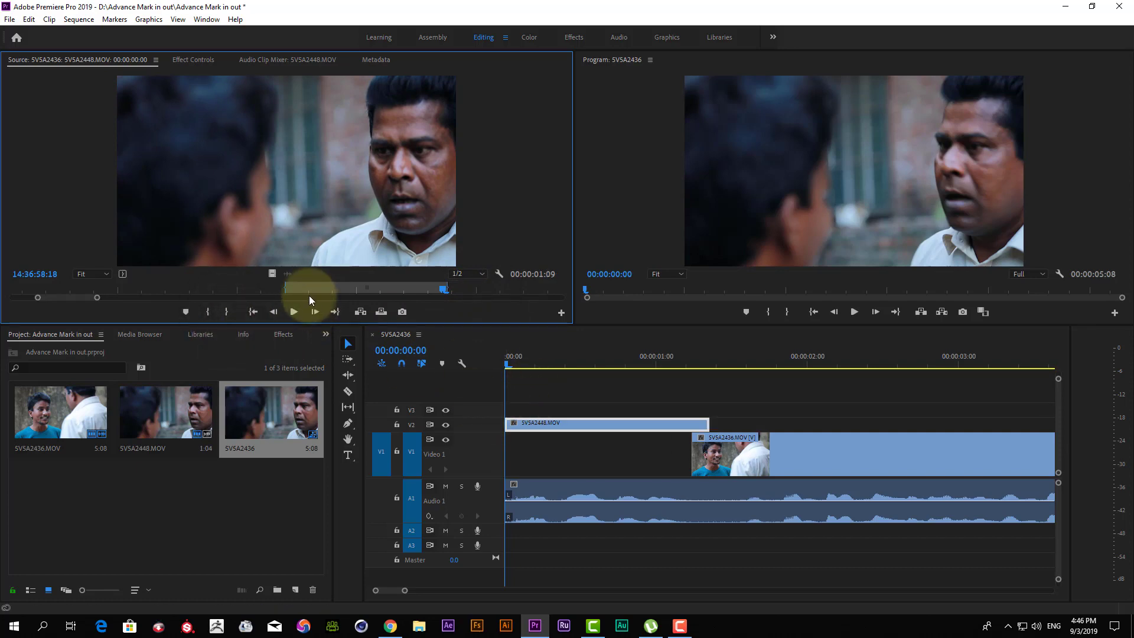
# Set a new in point, snap SVSA2448.MOV to the sequence start, trim its end, and move it onto Video 1
pyautogui.click(289, 289)
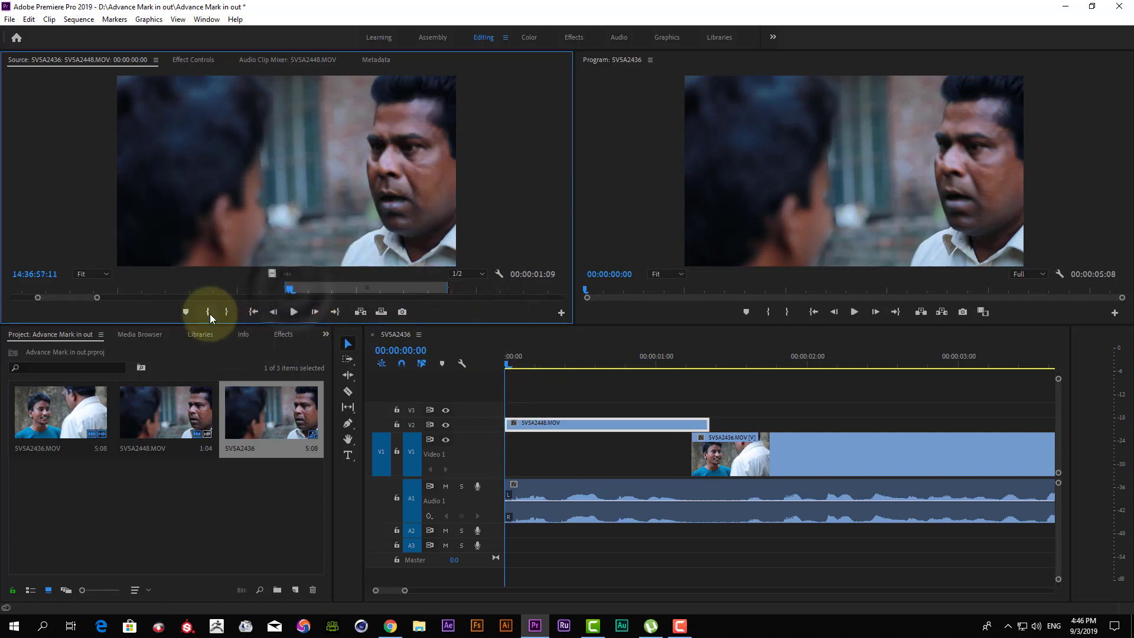
pyautogui.click(208, 313)
pyautogui.moveTo(590, 425); pyautogui.dragTo(586, 424)
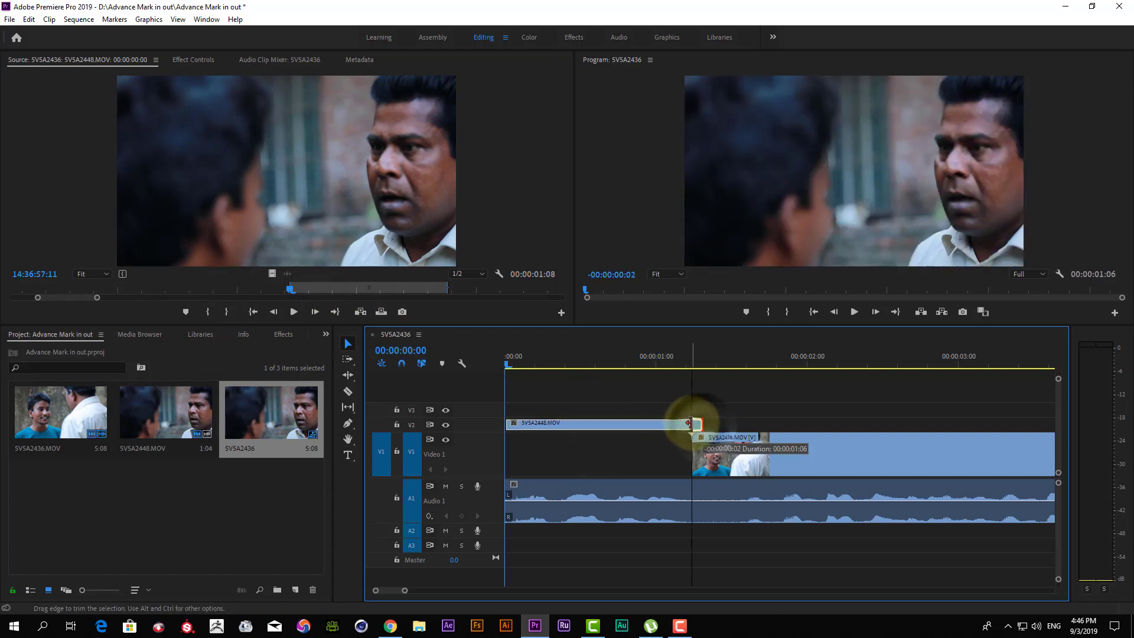
pyautogui.moveTo(701, 425); pyautogui.dragTo(669, 427)
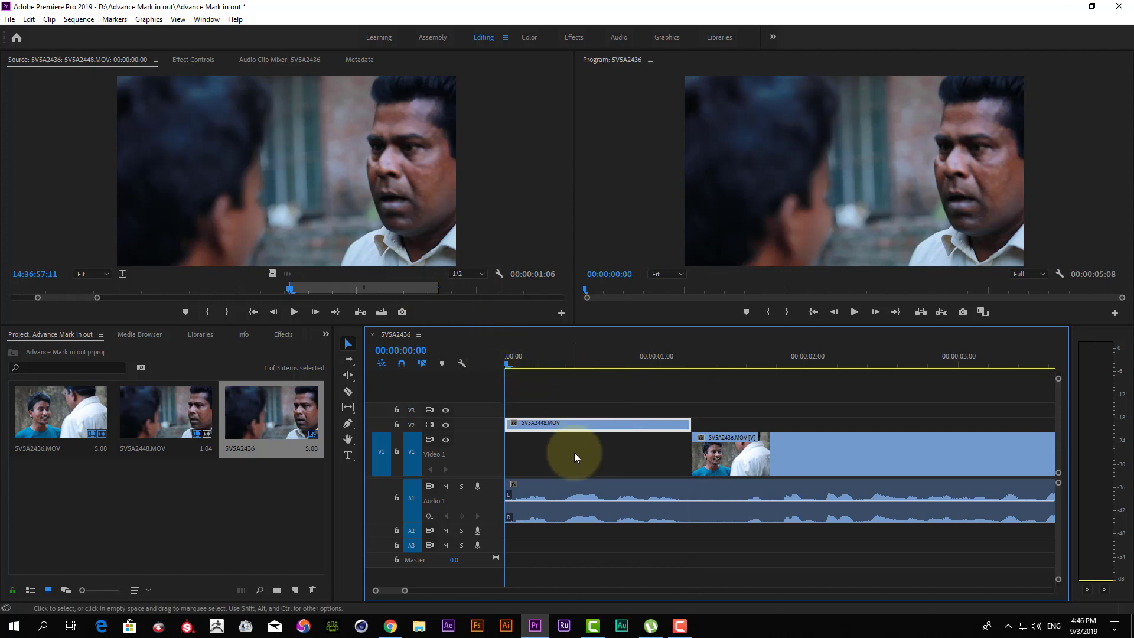
pyautogui.moveTo(566, 444); pyautogui.dragTo(590, 452)
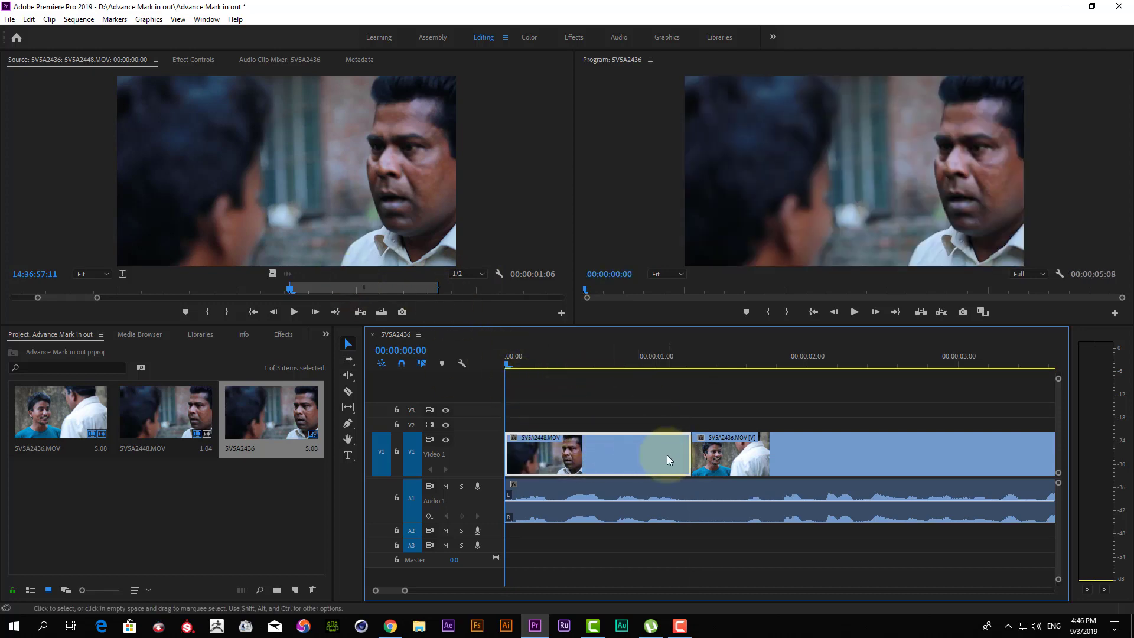
# Preview SVSA2448.MOV, then play the two-clip sequence from its start
pyautogui.doubleClick(640, 455)
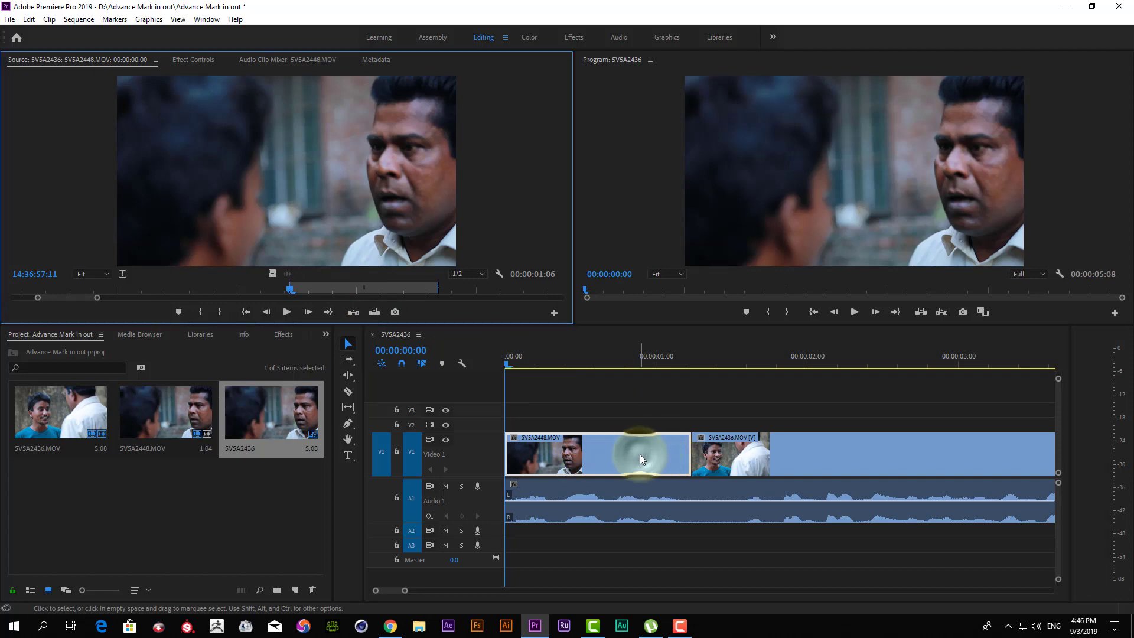
pyautogui.click(175, 164)
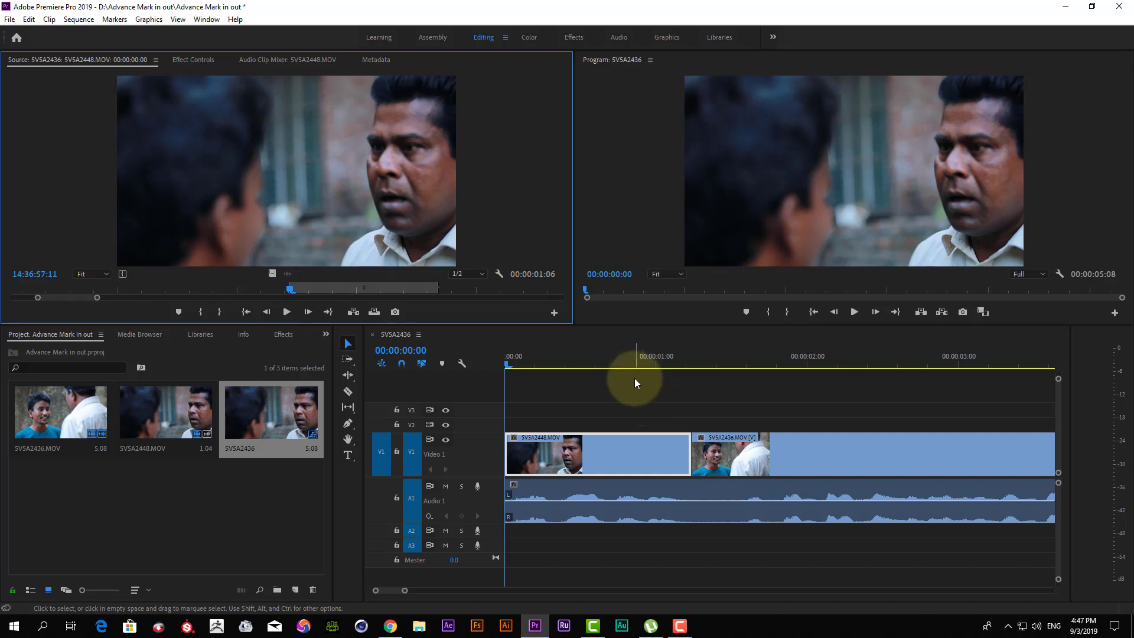
pyautogui.press('-')
pyautogui.press('space')
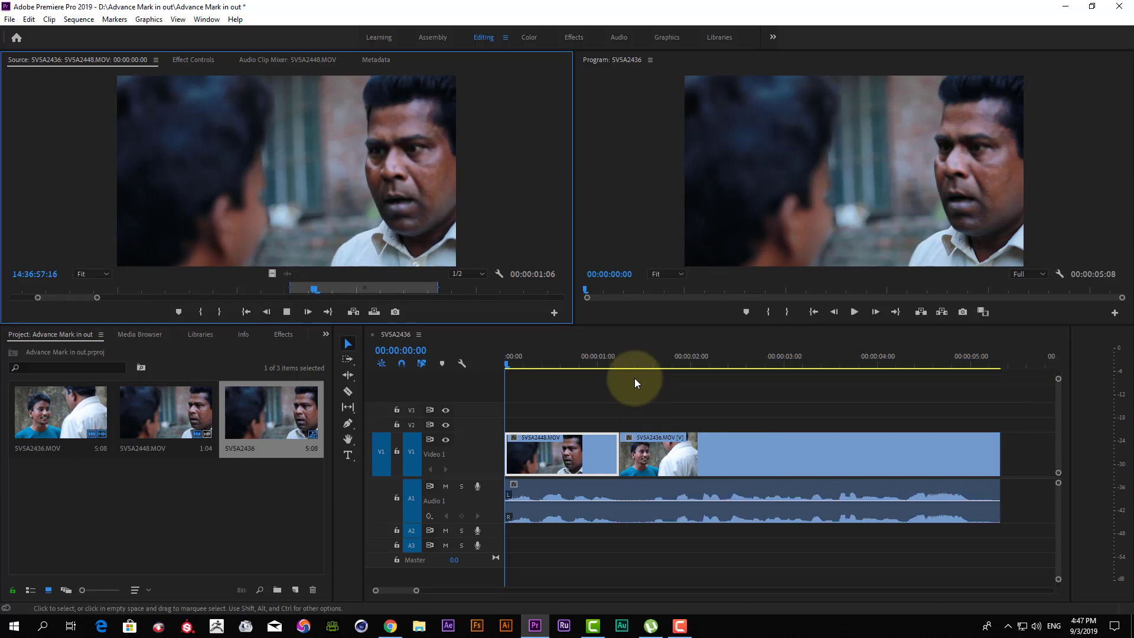
pyautogui.click(498, 356)
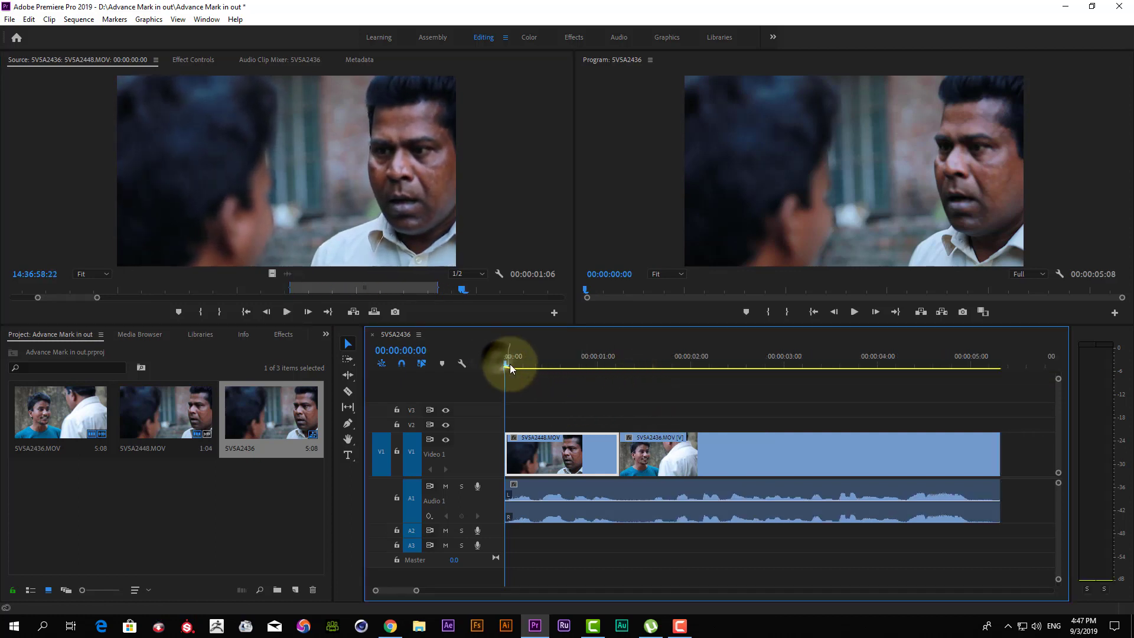
pyautogui.press('space')
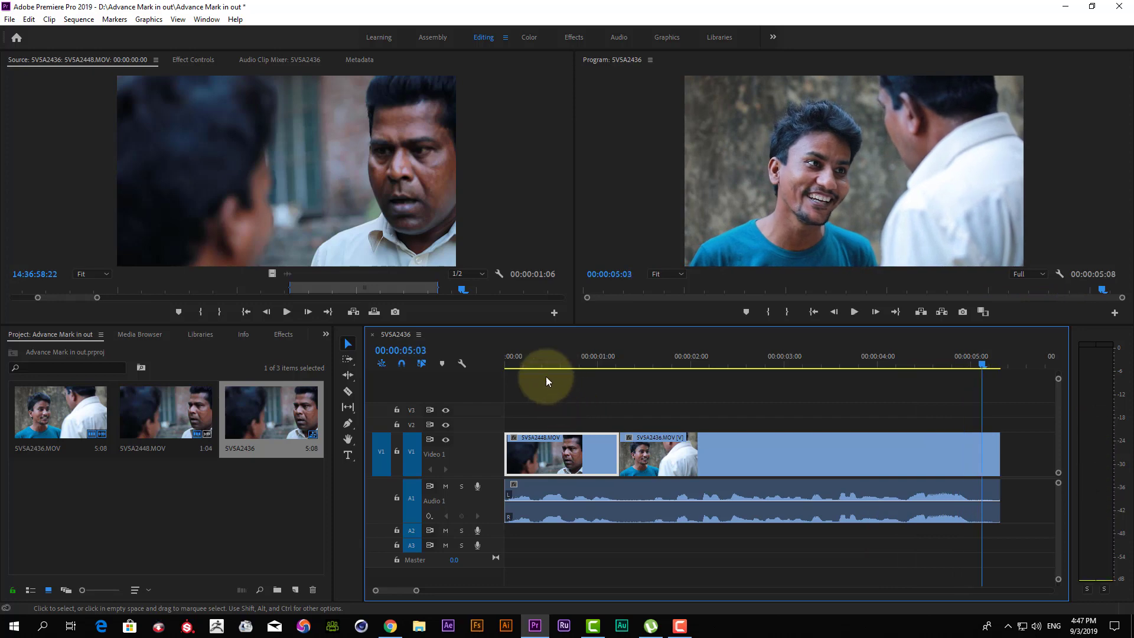
pyautogui.press('Home')
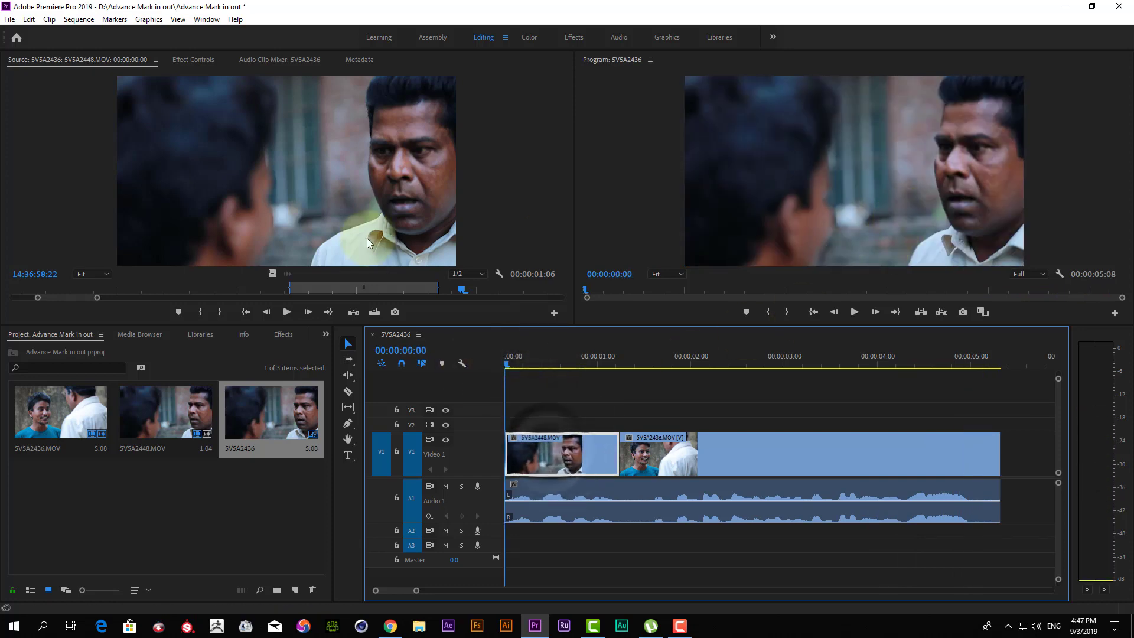
pyautogui.click(675, 456)
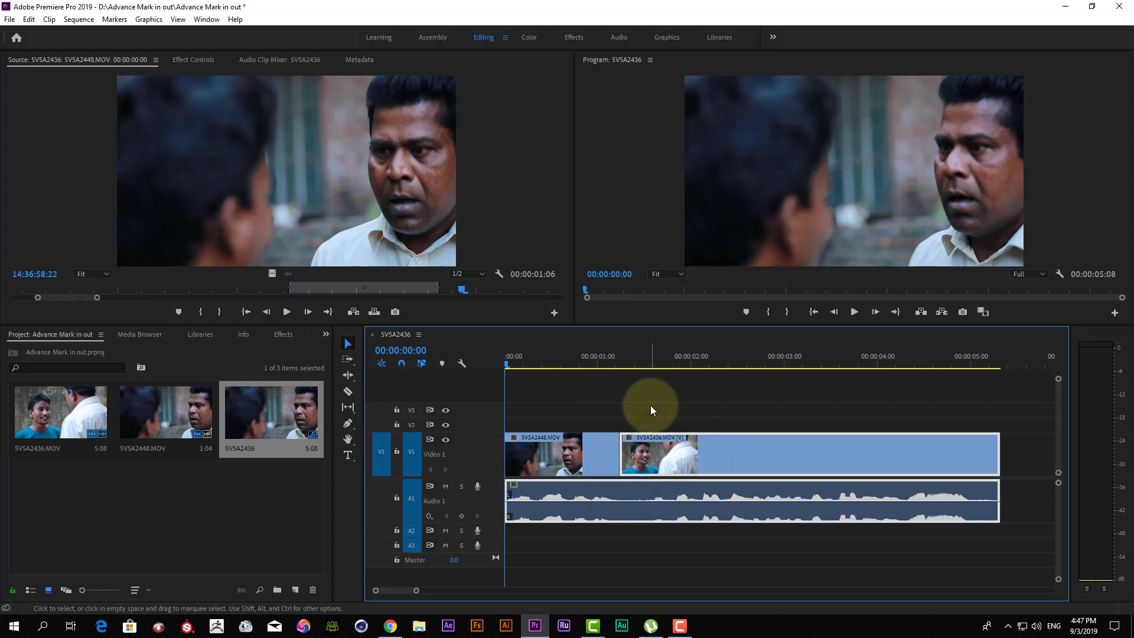
pyautogui.press('space')
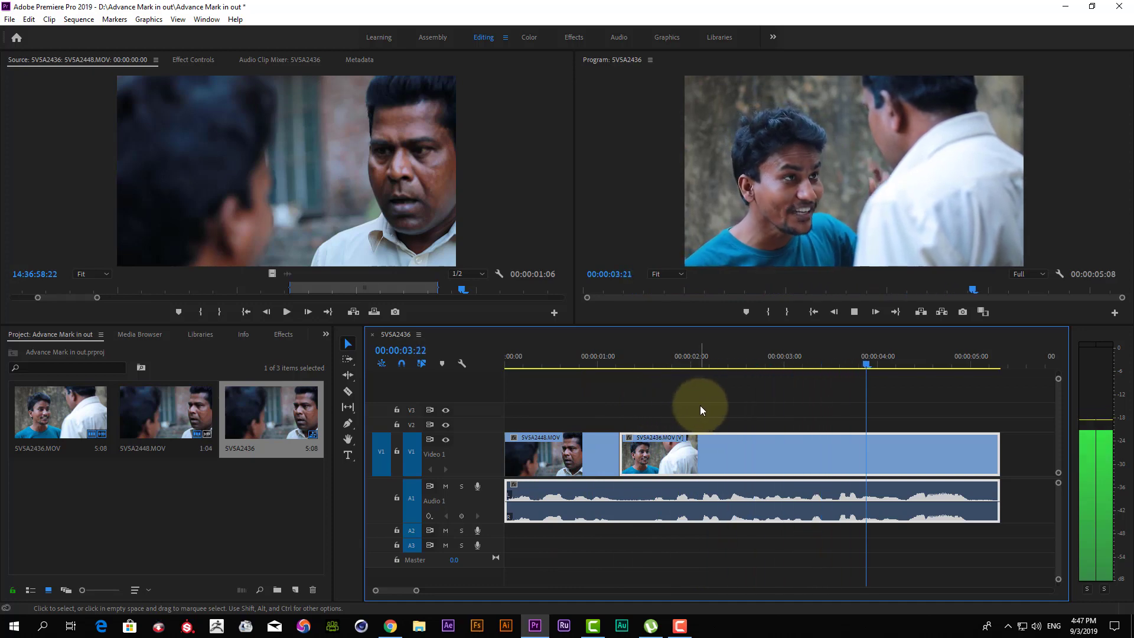
pyautogui.press('space')
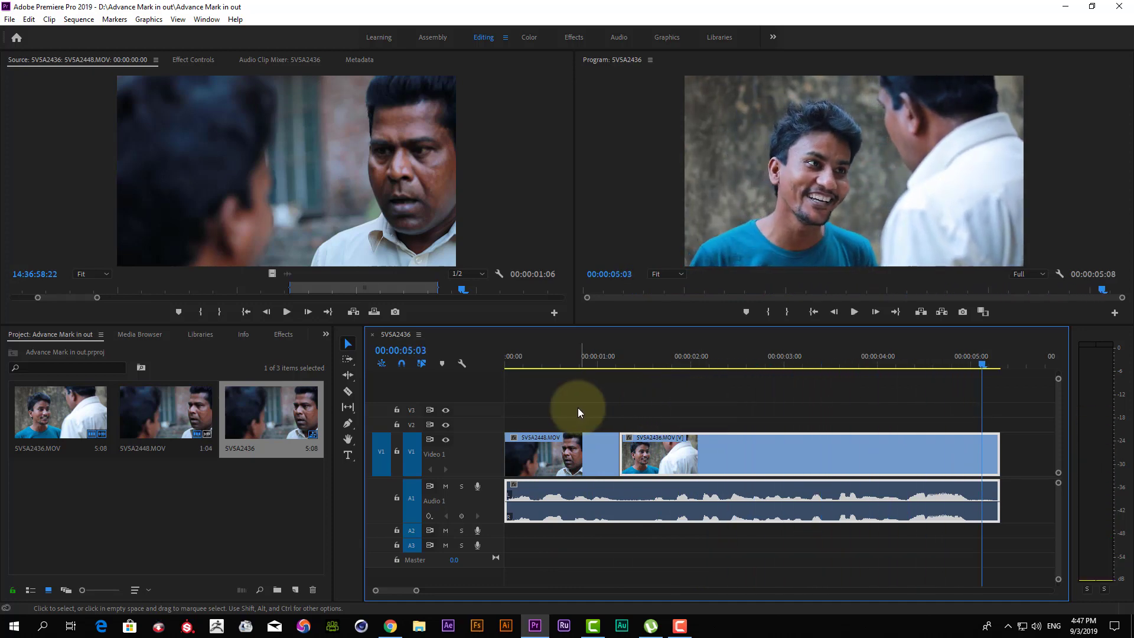
# Marquee-select both clips on the tracks and delete them
pyautogui.moveTo(578, 406); pyautogui.dragTo(748, 493)
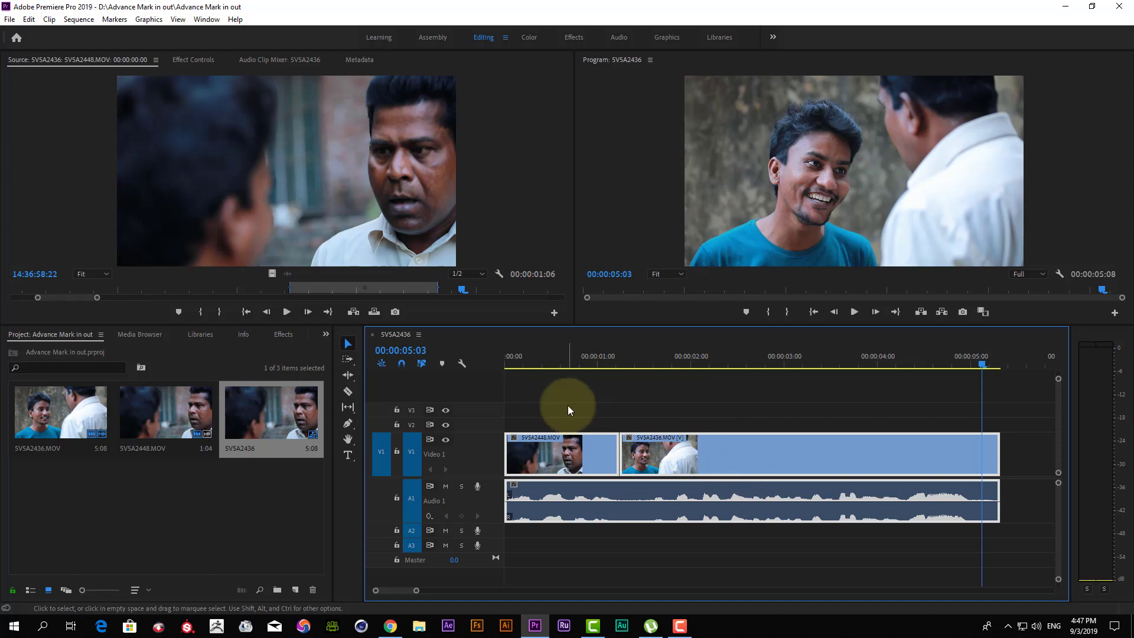
pyautogui.moveTo(587, 390); pyautogui.dragTo(785, 529)
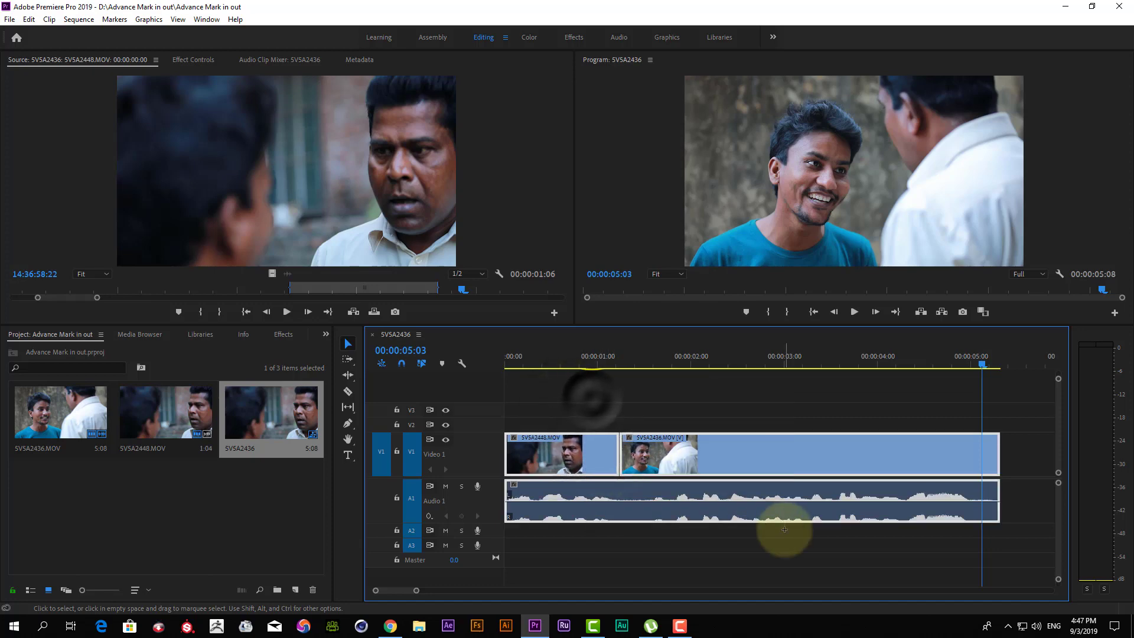
pyautogui.press('Delete')
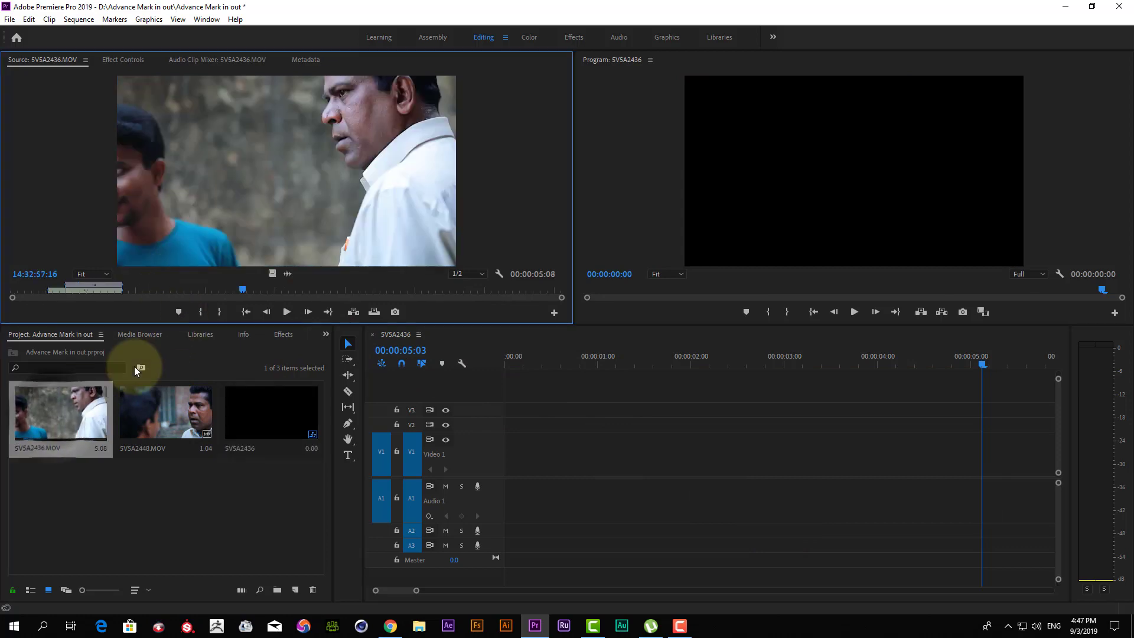
pyautogui.click(139, 409)
pyautogui.click(128, 291)
pyautogui.moveTo(129, 291); pyautogui.dragTo(64, 291)
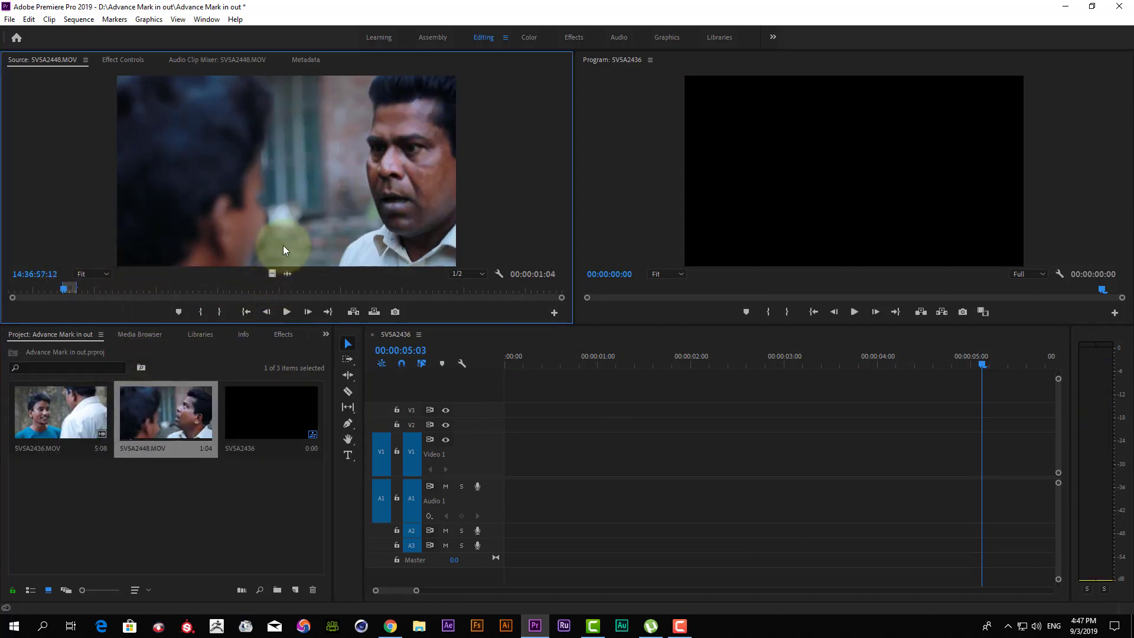
pyautogui.moveTo(283, 246); pyautogui.dragTo(625, 454)
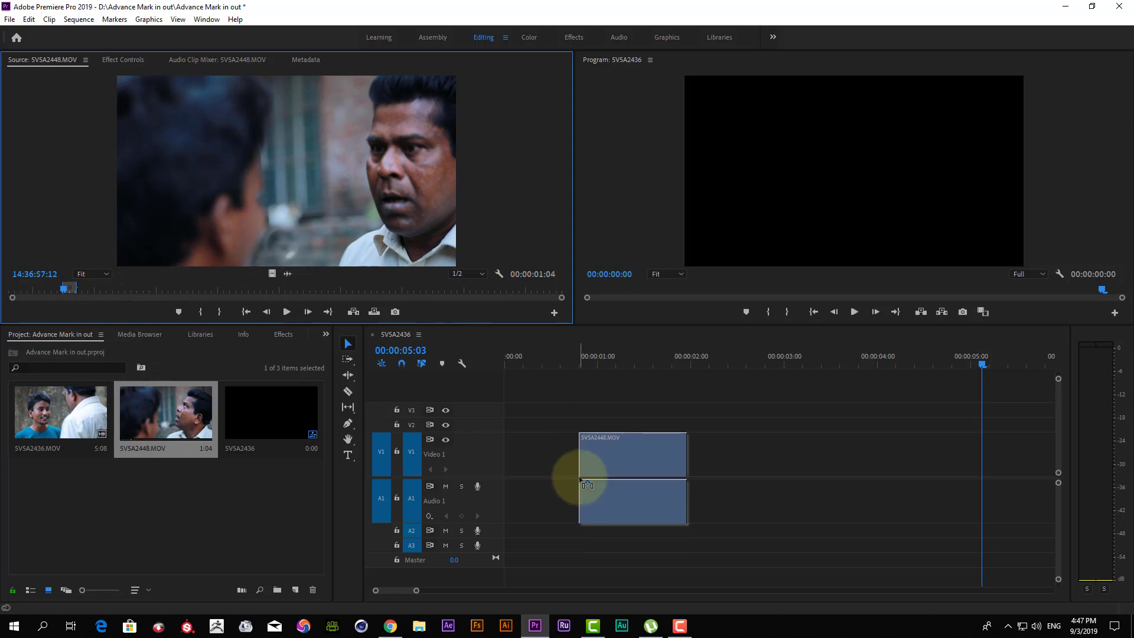
pyautogui.rightClick(625, 452)
pyautogui.click(672, 227)
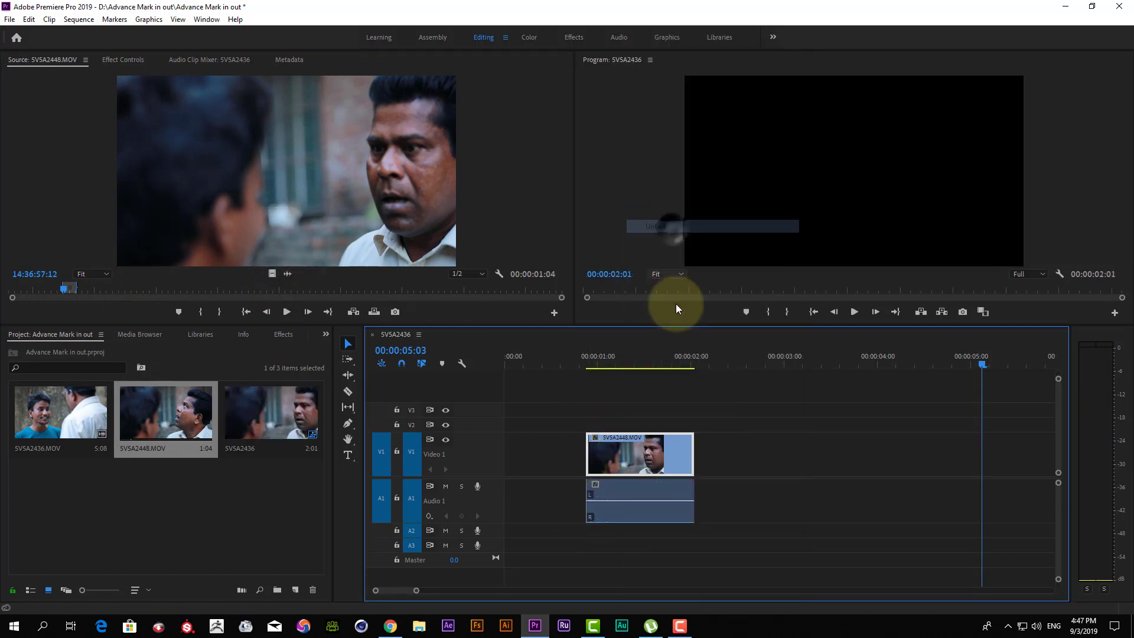
pyautogui.moveTo(588, 464)
pyautogui.mouseDown()
pyautogui.moveTo(619, 464)
pyautogui.moveTo(719, 519)
pyautogui.mouseUp()
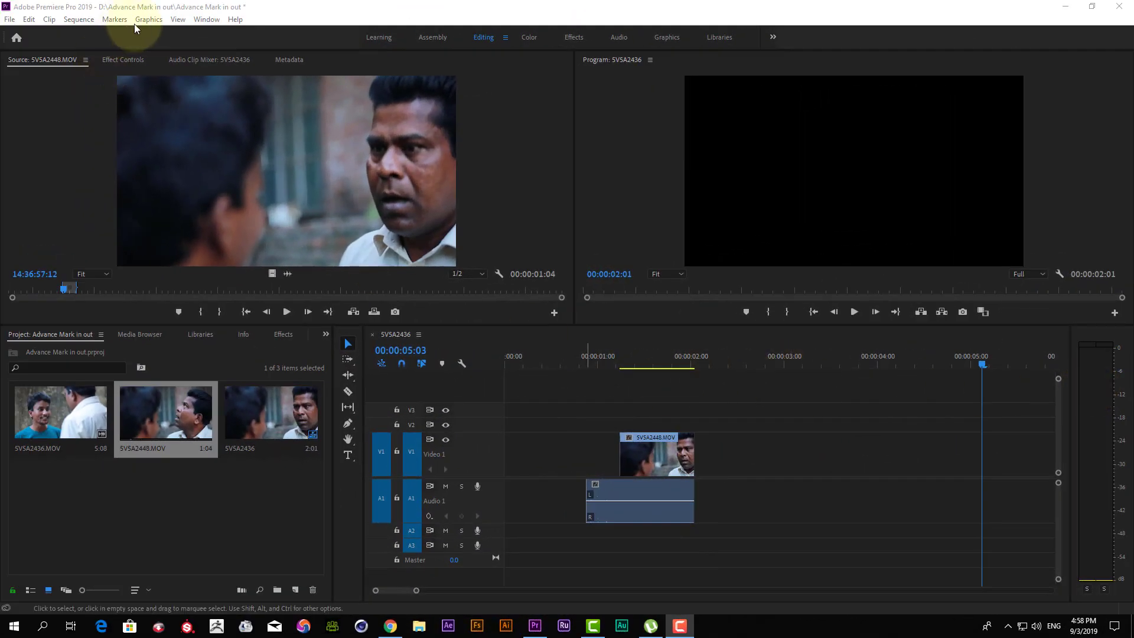
pyautogui.click(118, 23)
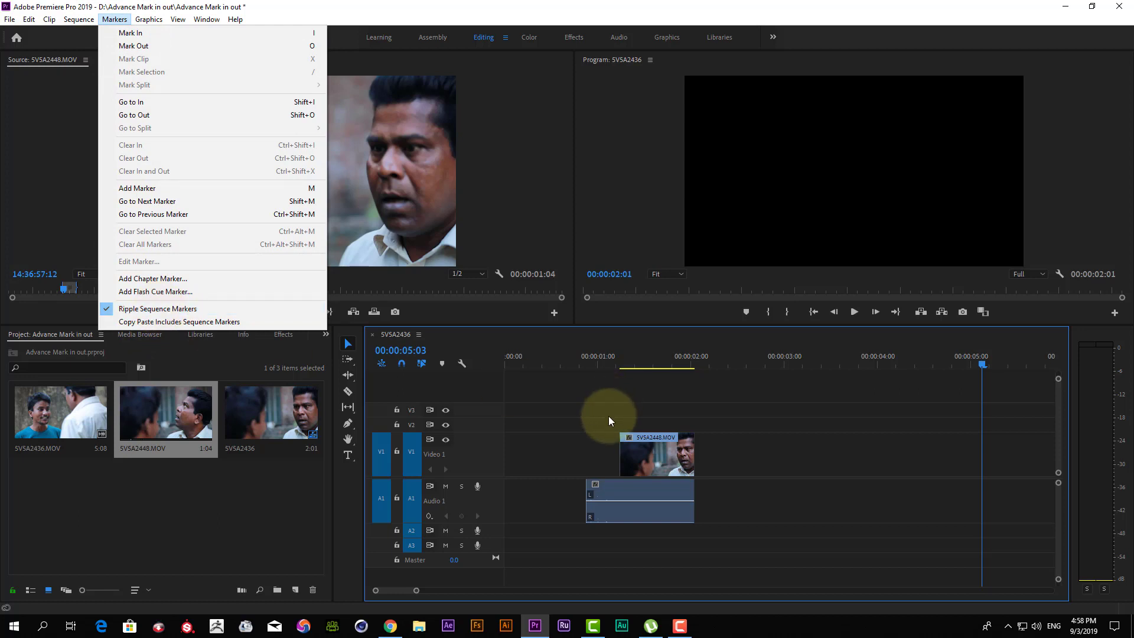
pyautogui.moveTo(608, 417); pyautogui.dragTo(670, 490)
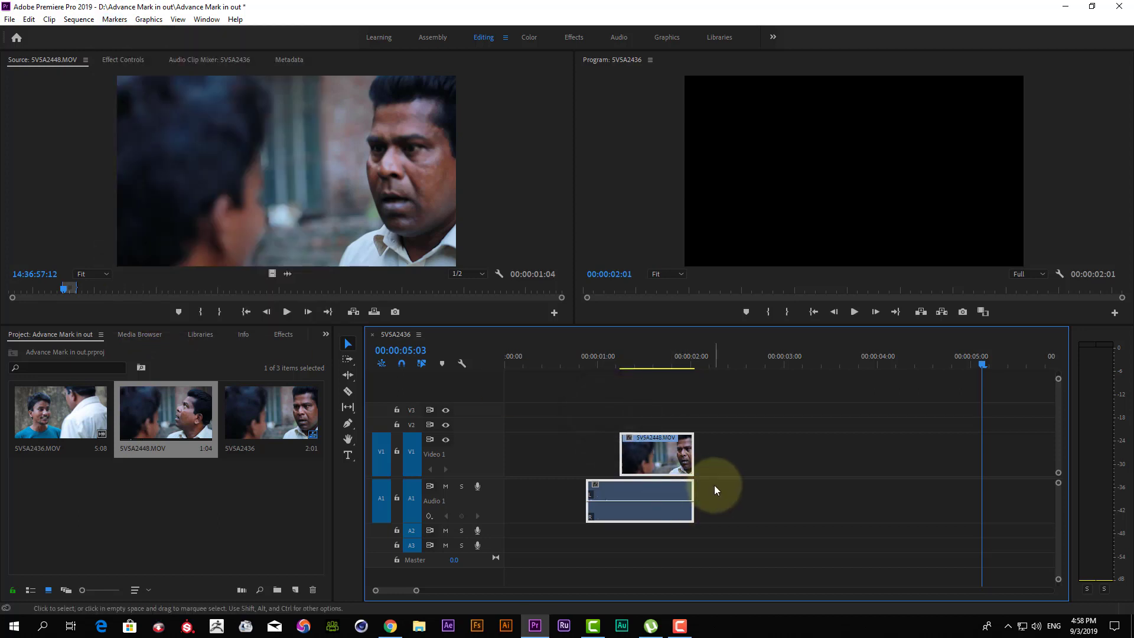
pyautogui.press('Delete')
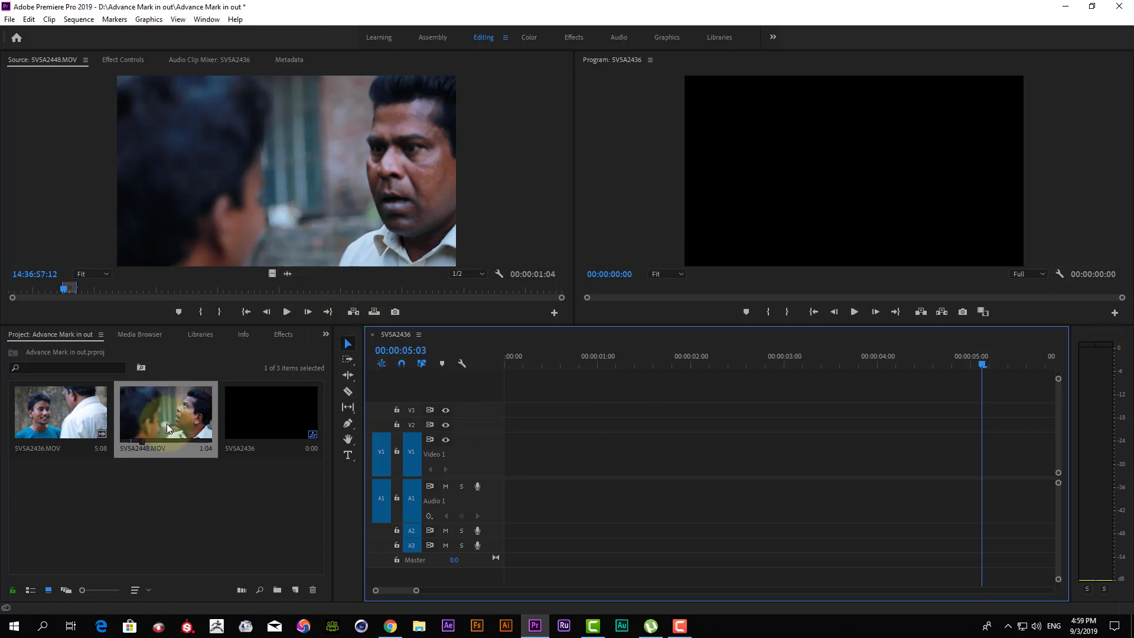
pyautogui.doubleClick(66, 417)
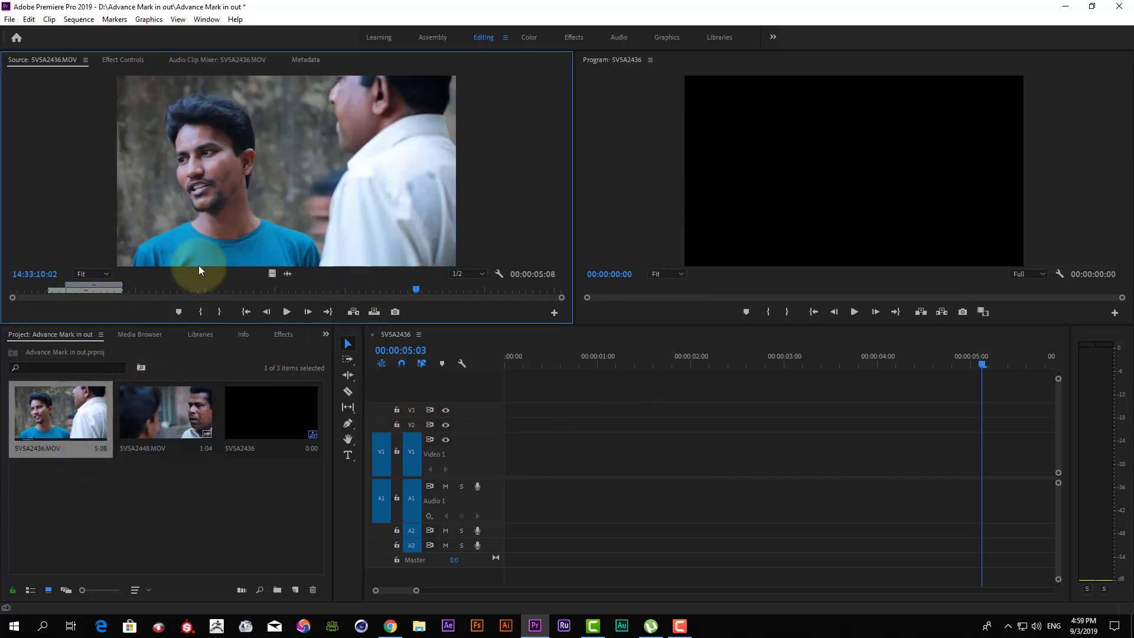
# Mark a new range of SVSA2436.MOV and place it video-only on V1, running to 10:20
pyautogui.click(203, 312)
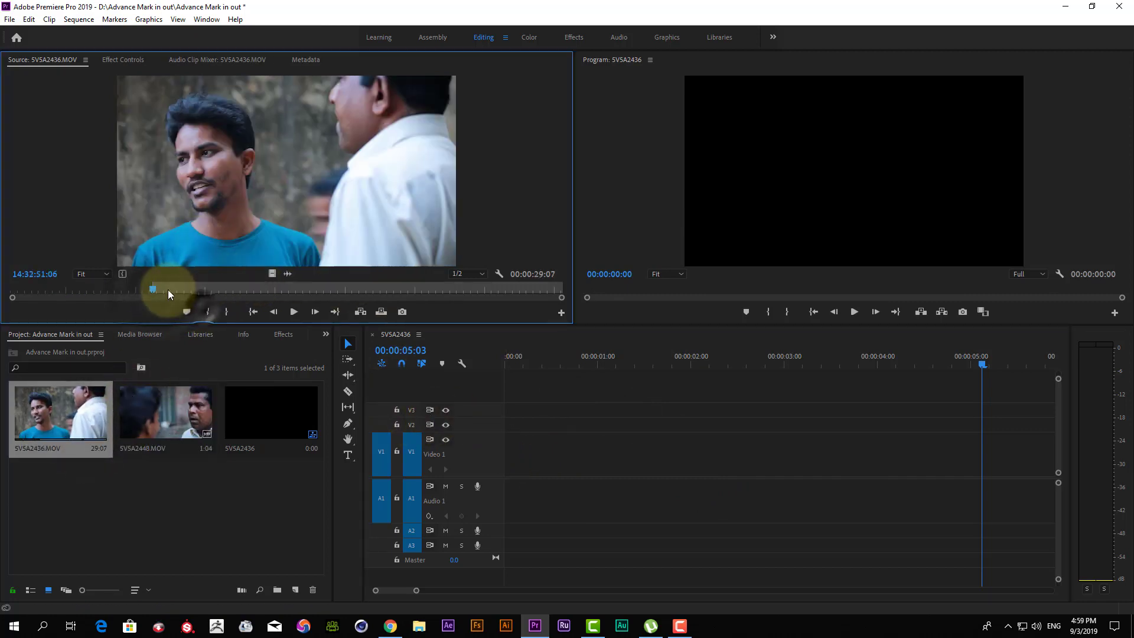
pyautogui.moveTo(168, 289)
pyautogui.mouseDown()
pyautogui.moveTo(304, 289)
pyautogui.moveTo(500, 470)
pyautogui.mouseUp()
pyautogui.click(226, 313)
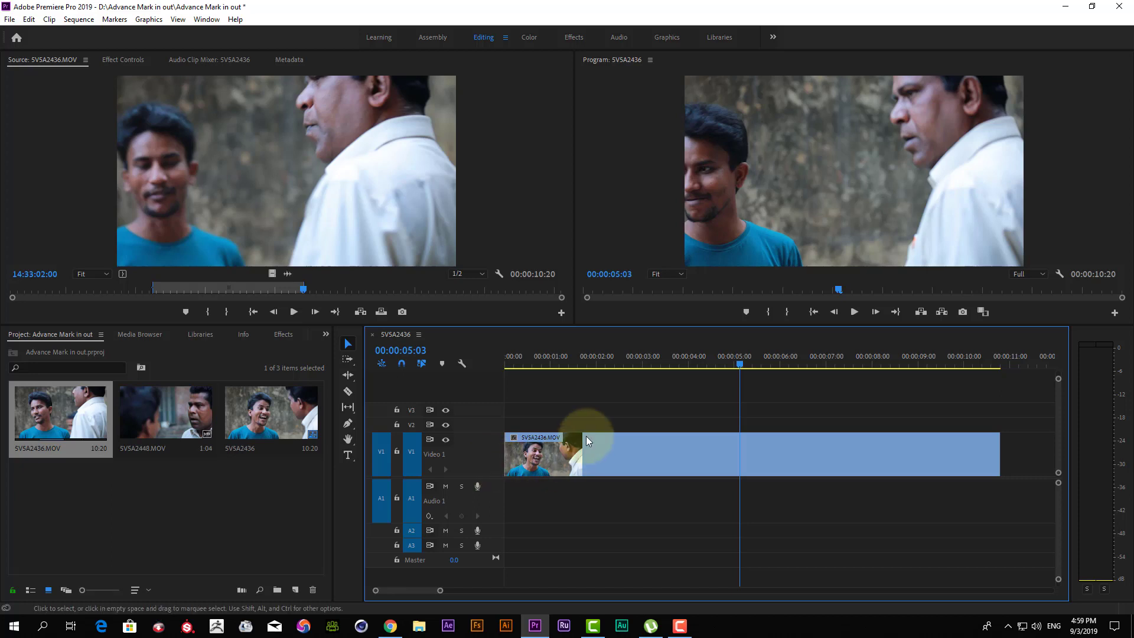
# Zoom the timeline to fit and add a clip marker at 00:00:01:15
pyautogui.click(588, 444)
pyautogui.press('\\')
pyautogui.click(577, 367)
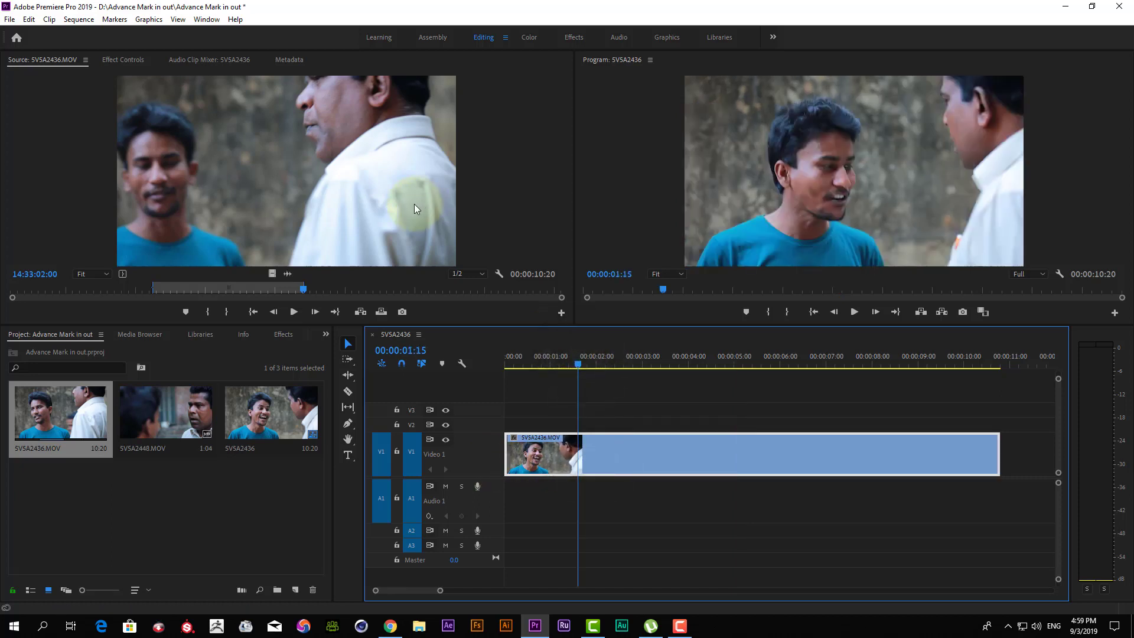
pyautogui.press('m')
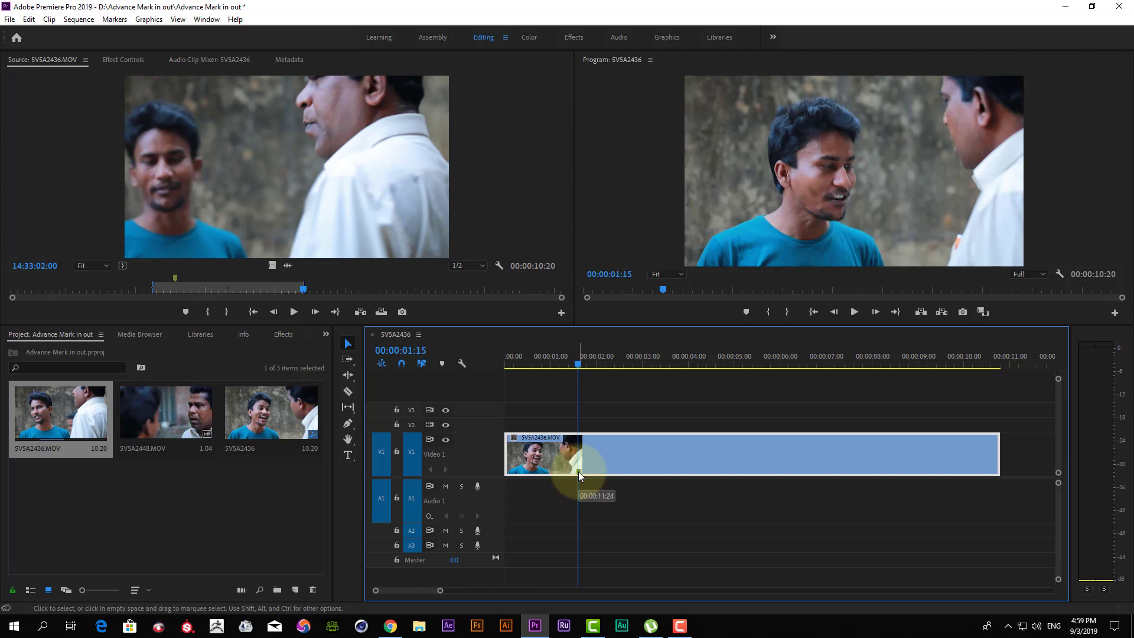
# Add a sequence marker at 00:00:01:15 and a clip marker at 00:00:02:07
pyautogui.click(593, 414)
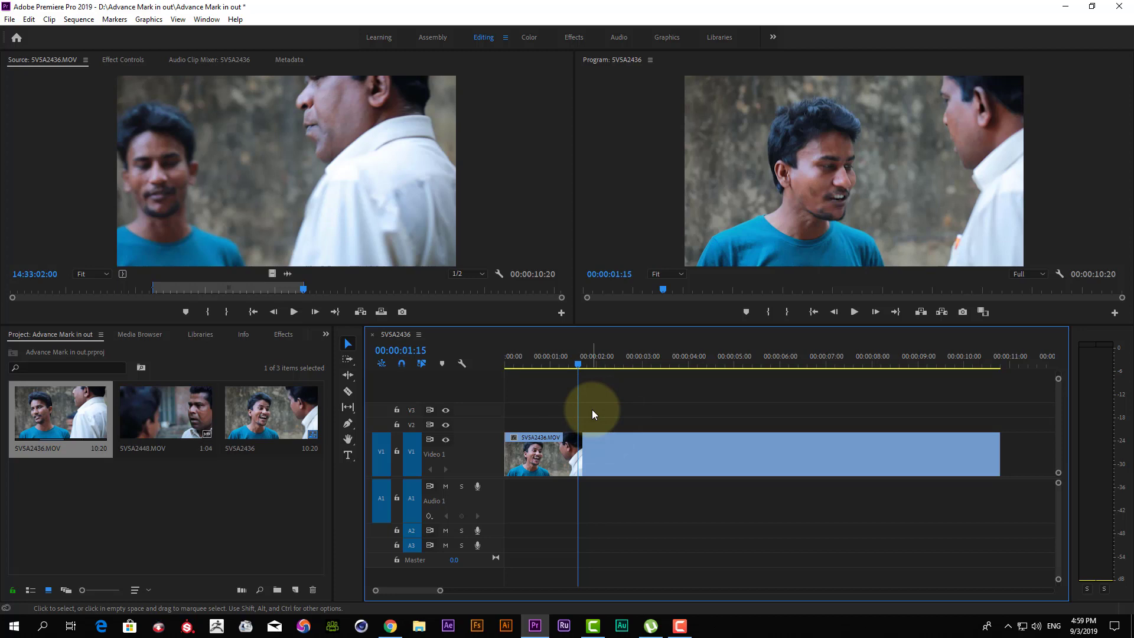
pyautogui.press('m')
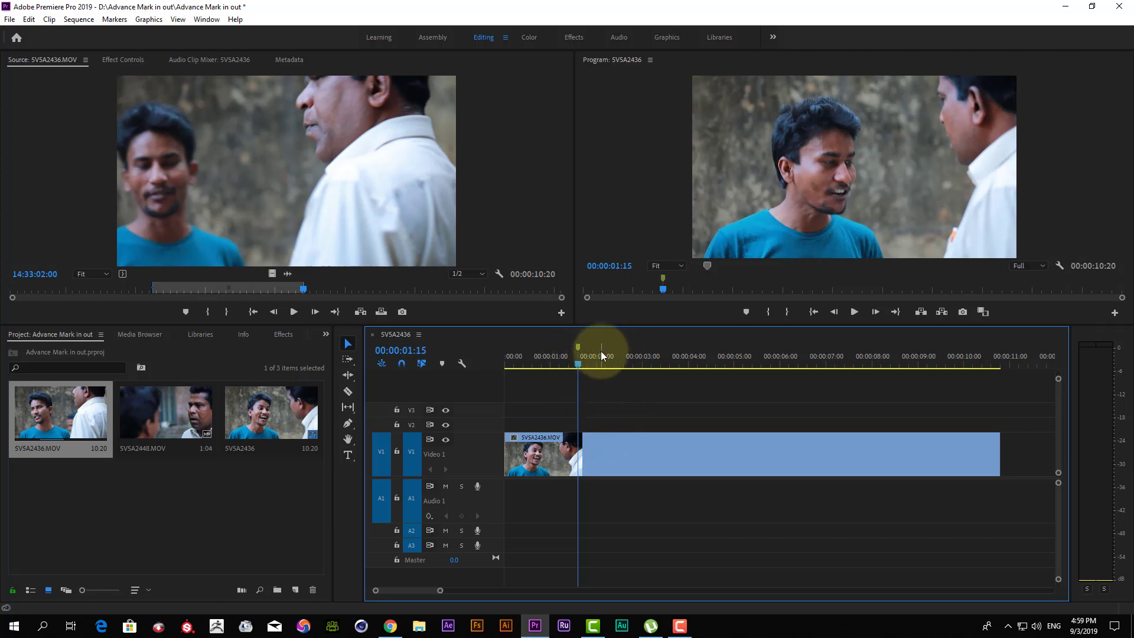
pyautogui.click(610, 364)
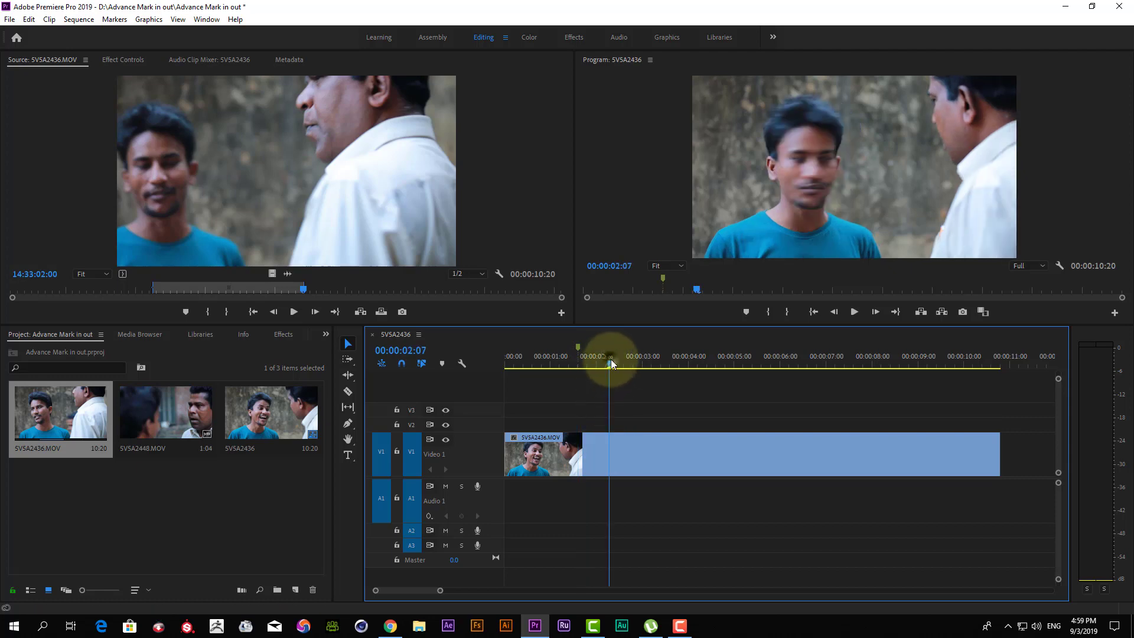
pyautogui.click(622, 448)
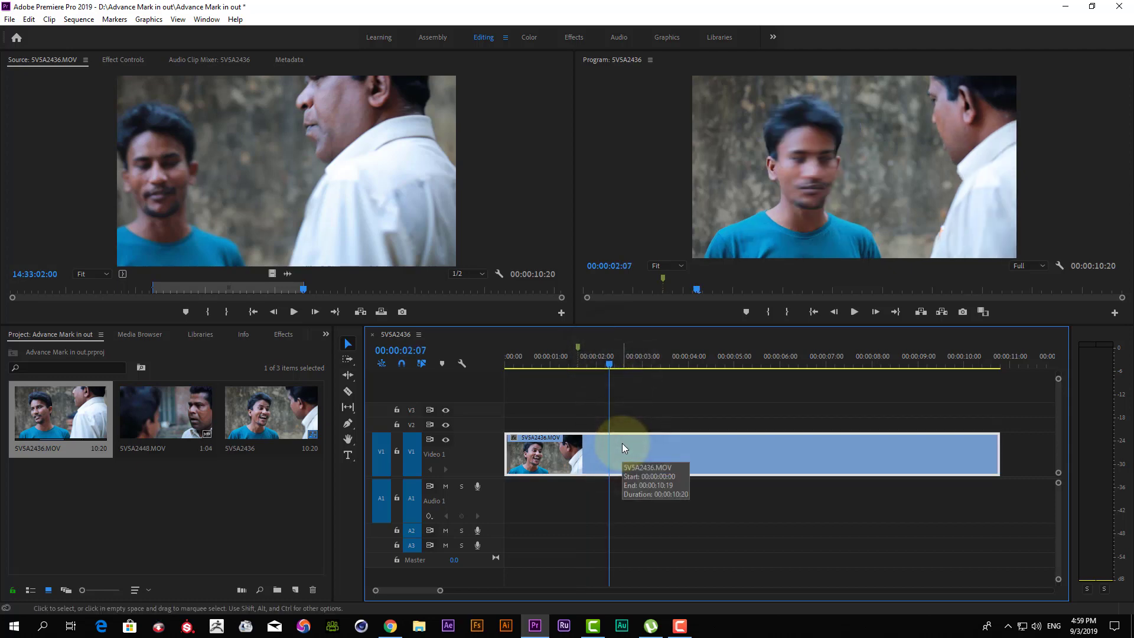
pyautogui.press('m')
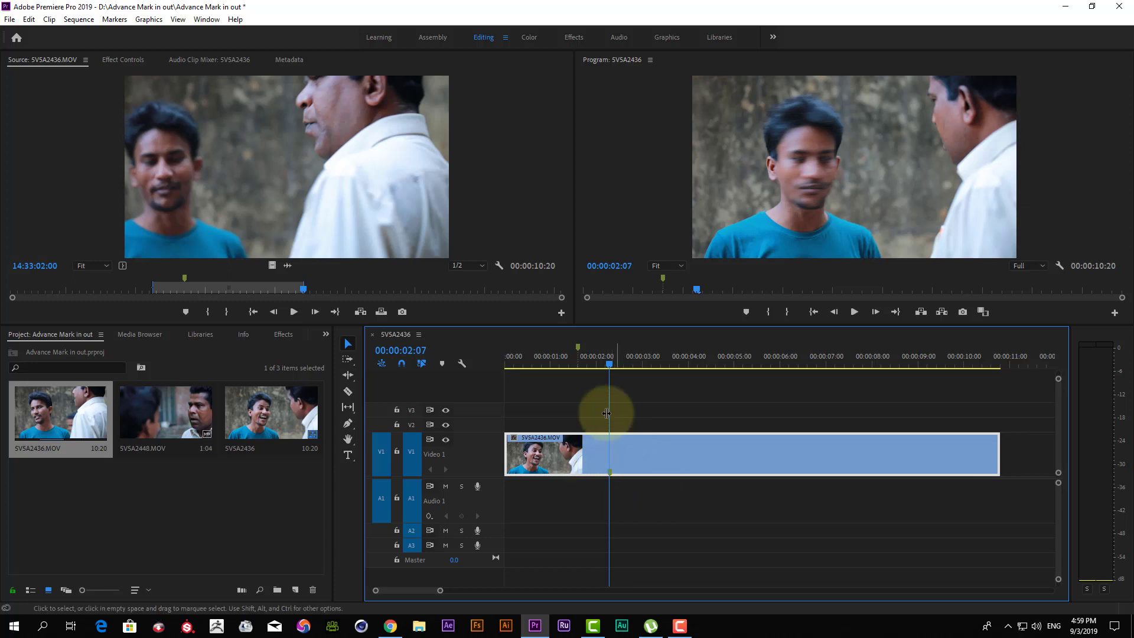
# Make the 00:00:01:15 sequence marker orange with a 00:00:04:13 duration
pyautogui.click(578, 350)
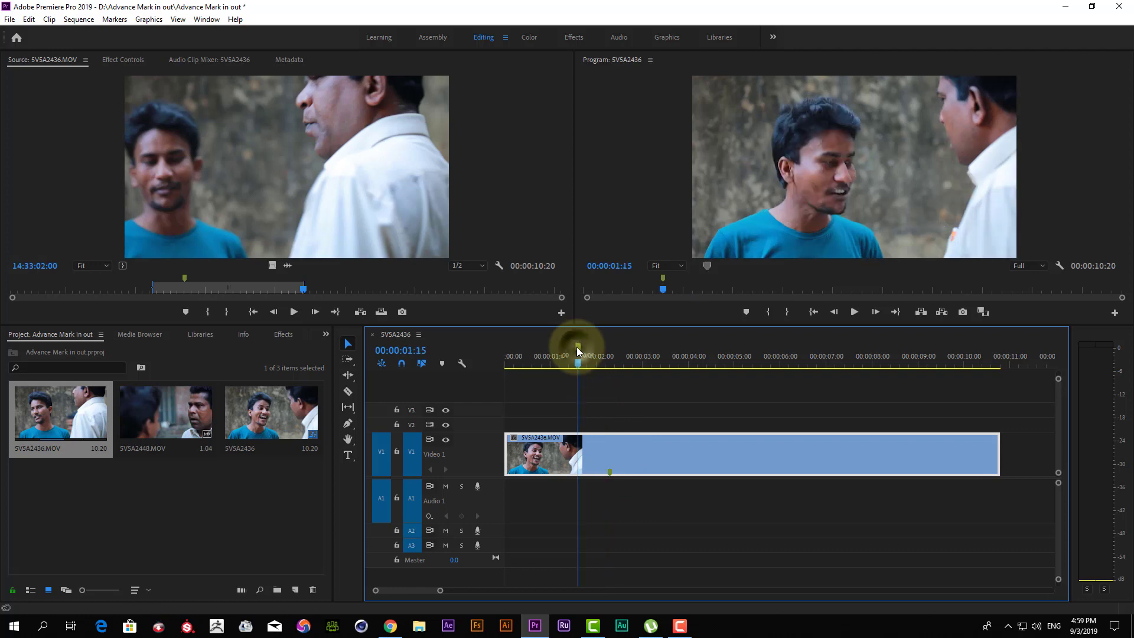
pyautogui.doubleClick(579, 346)
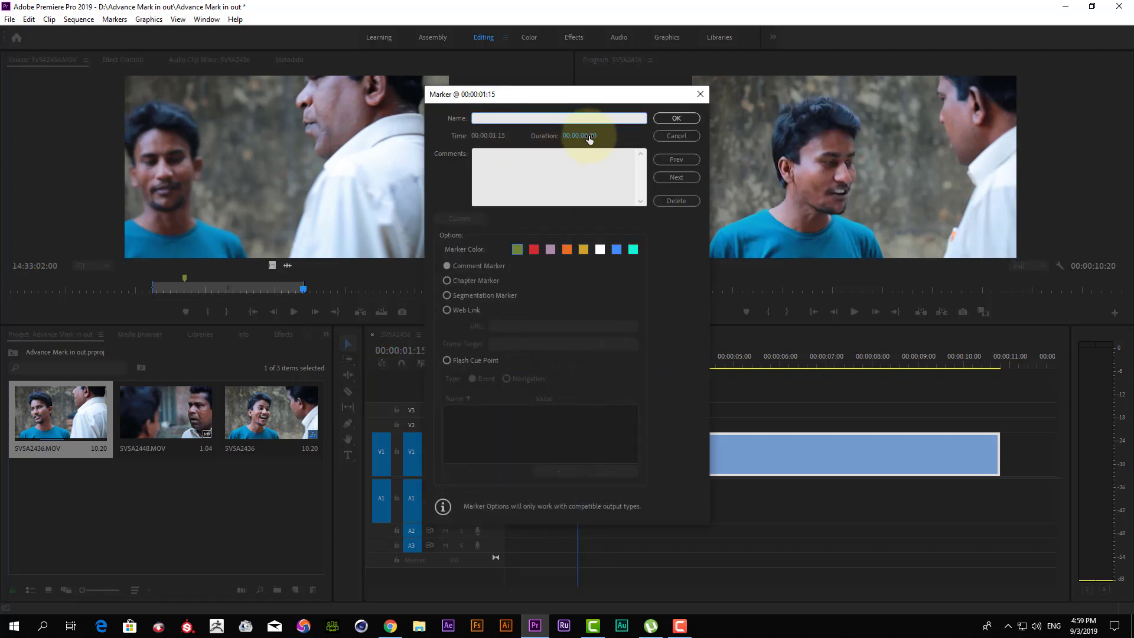
pyautogui.moveTo(590, 136)
pyautogui.mouseDown()
pyautogui.moveTo(685, 136)
pyautogui.moveTo(664, 142)
pyautogui.mouseUp()
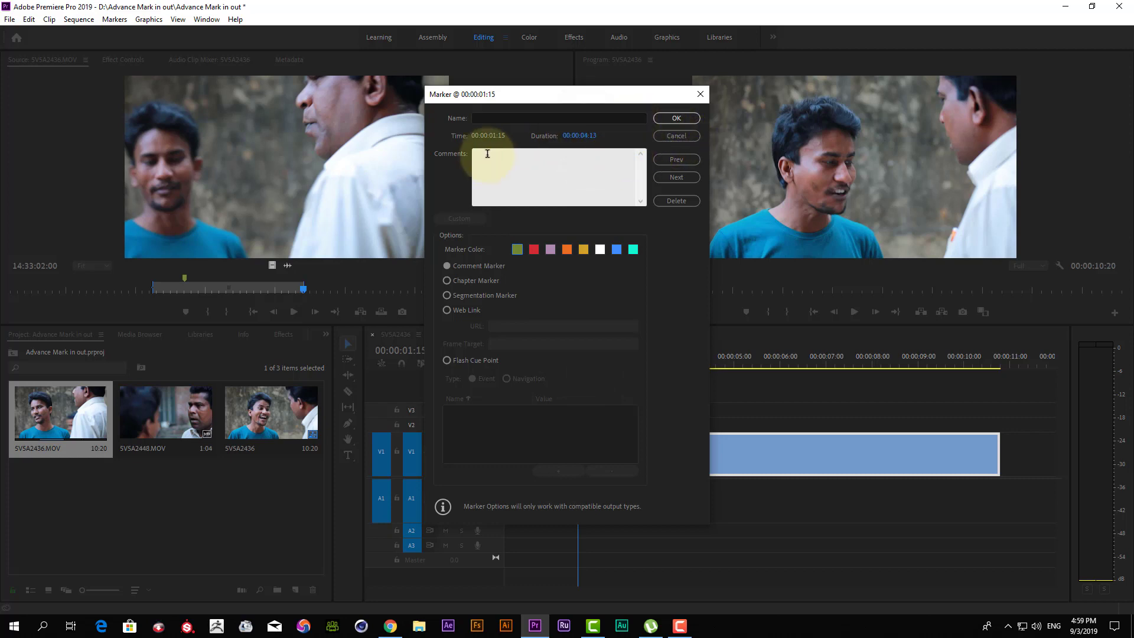
pyautogui.click(563, 250)
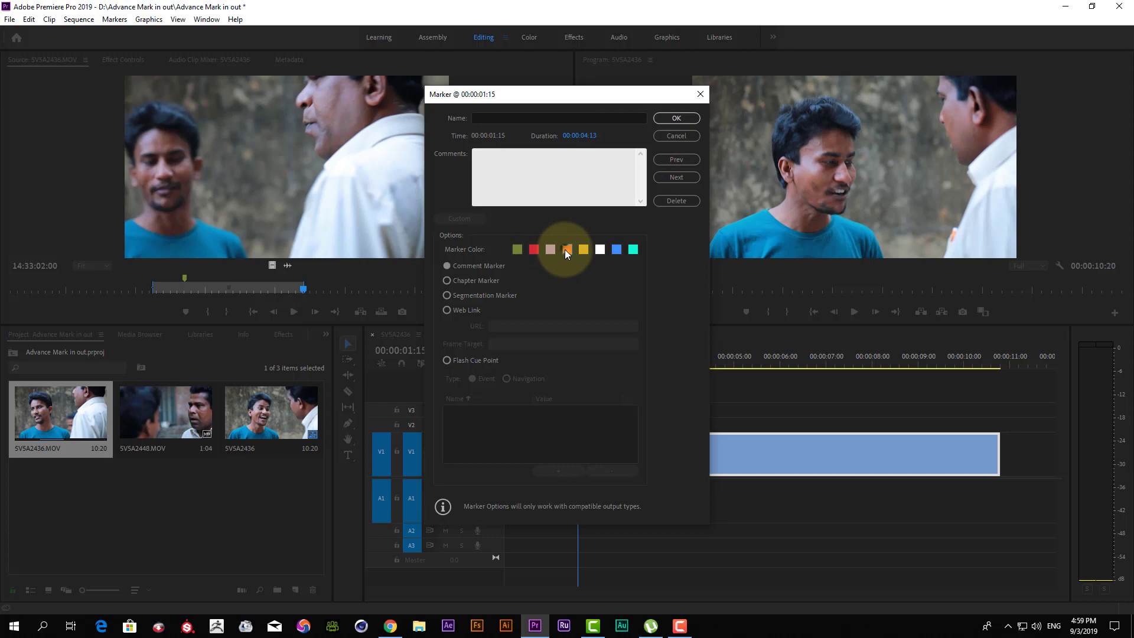
pyautogui.click(676, 119)
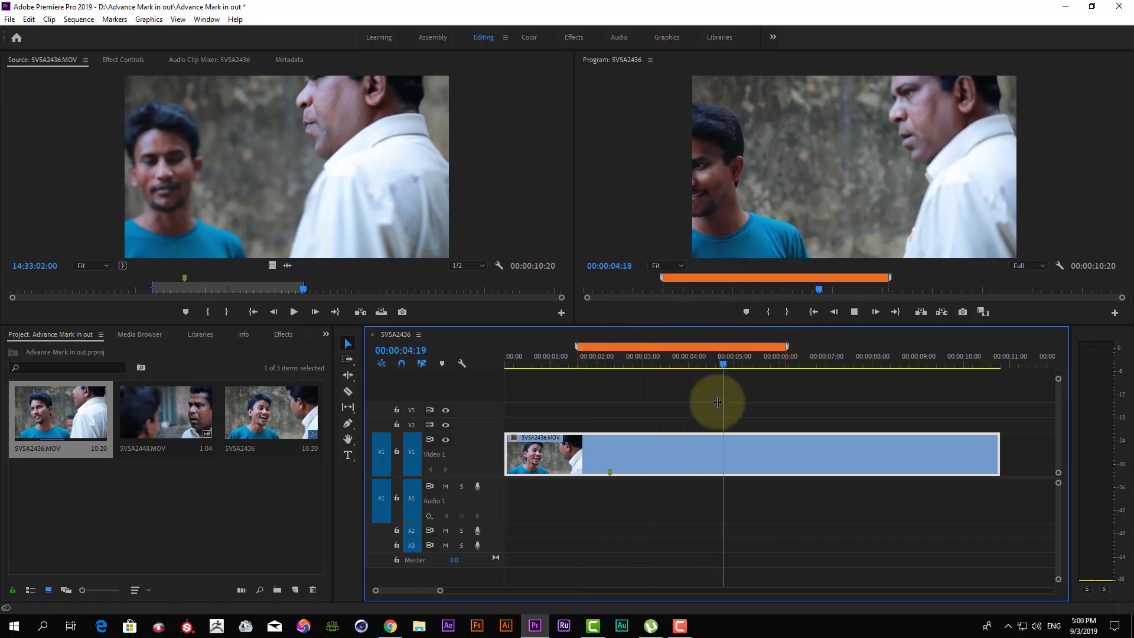
# Remove the orange marker and add a short ranged sequence marker at 00:00:03:10
pyautogui.press('space')
pyautogui.hotkey('ctrl', 'shift', 'x')
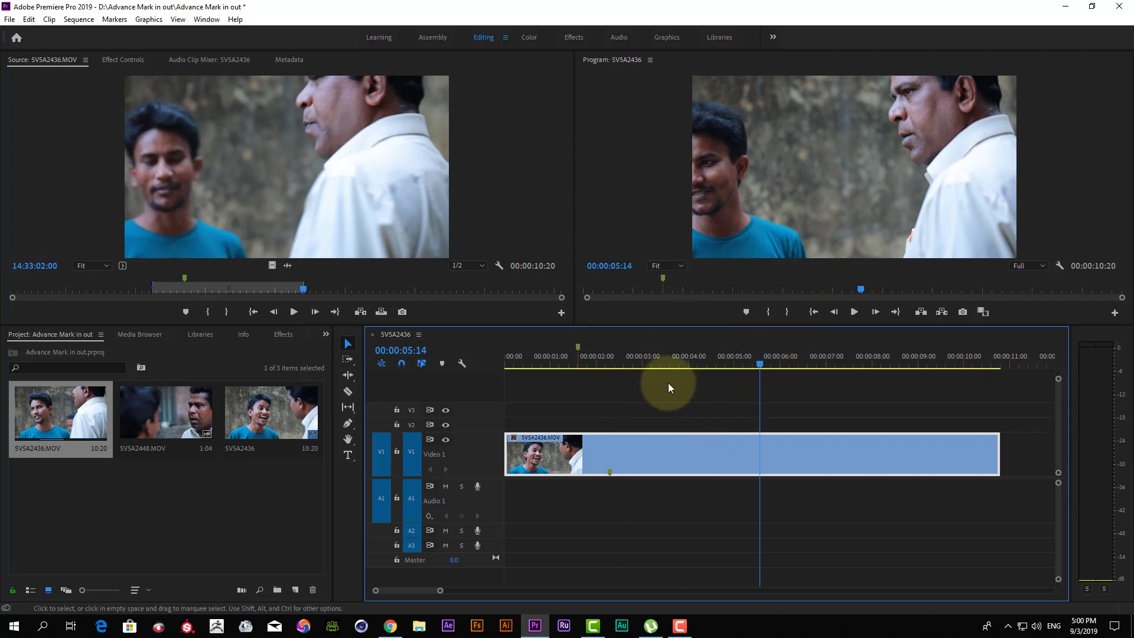
pyautogui.click(660, 364)
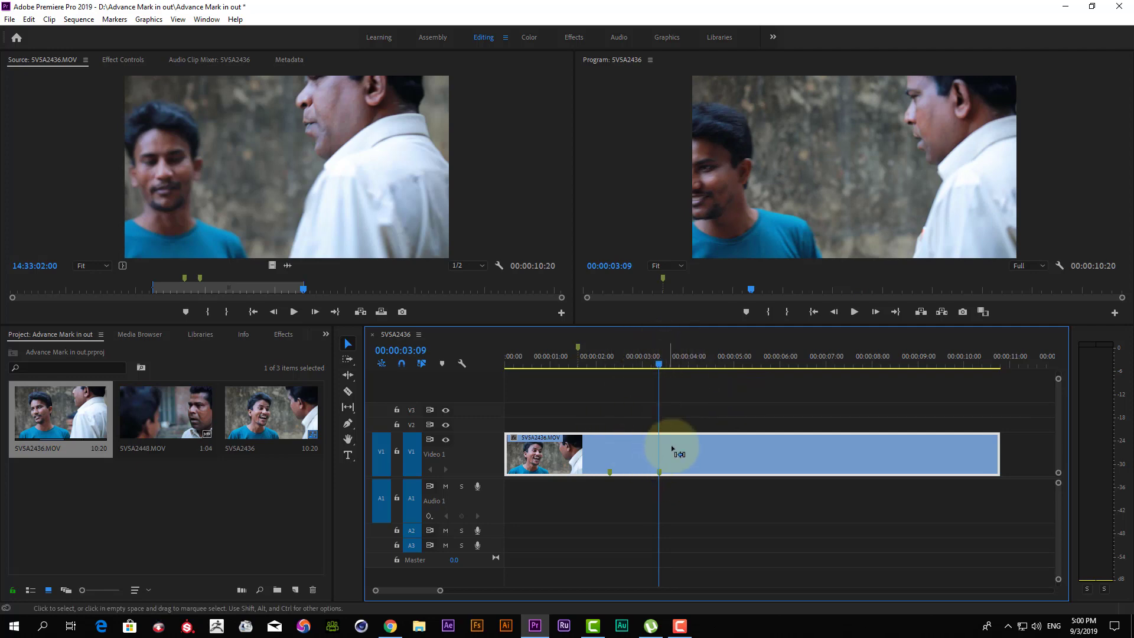
pyautogui.click(689, 393)
pyautogui.click(662, 360)
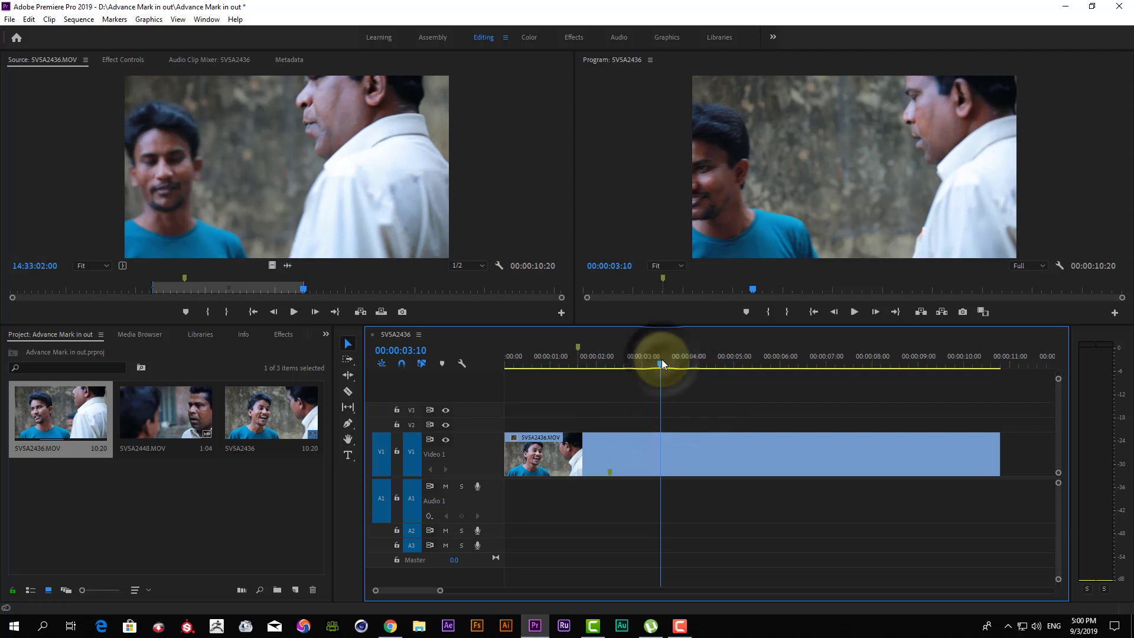
pyautogui.press('m')
pyautogui.doubleClick(661, 361)
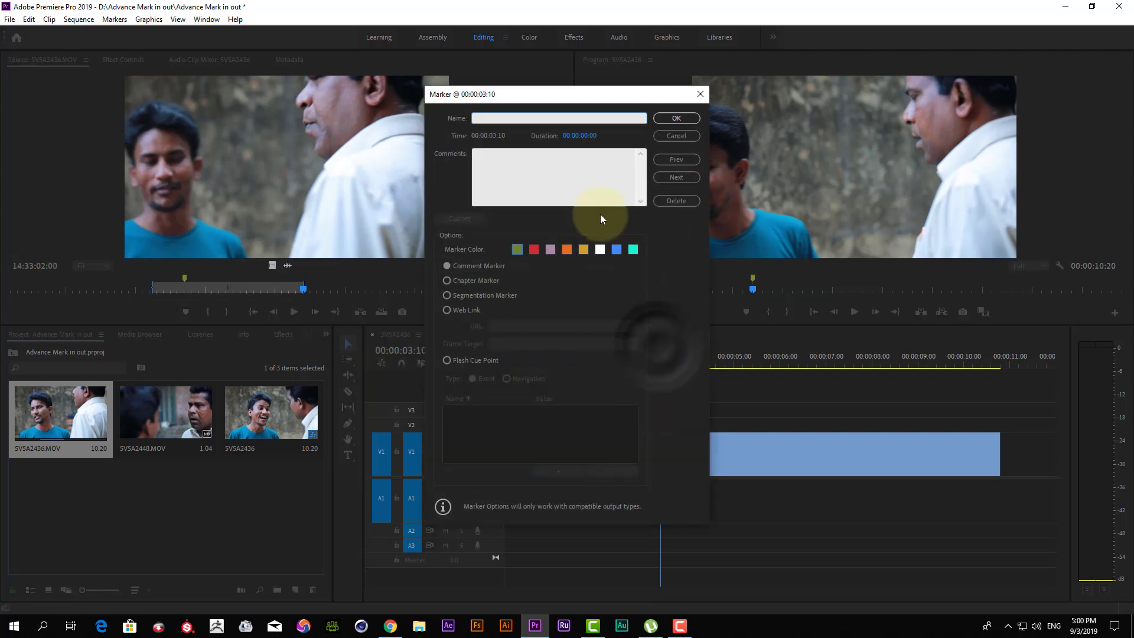
pyautogui.moveTo(586, 136); pyautogui.dragTo(607, 129)
pyautogui.click(663, 119)
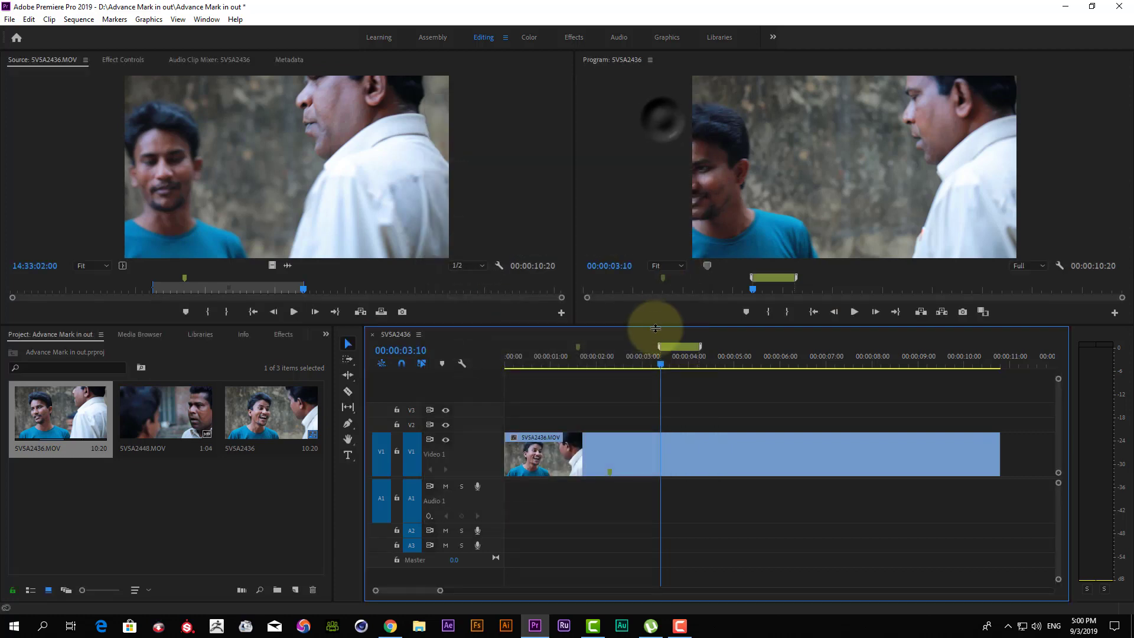
# Add a cyan marker at 00:00:06:03 lasting 00:00:00:06, then select the clip
pyautogui.click(811, 357)
pyautogui.moveTo(811, 358); pyautogui.dragTo(787, 366)
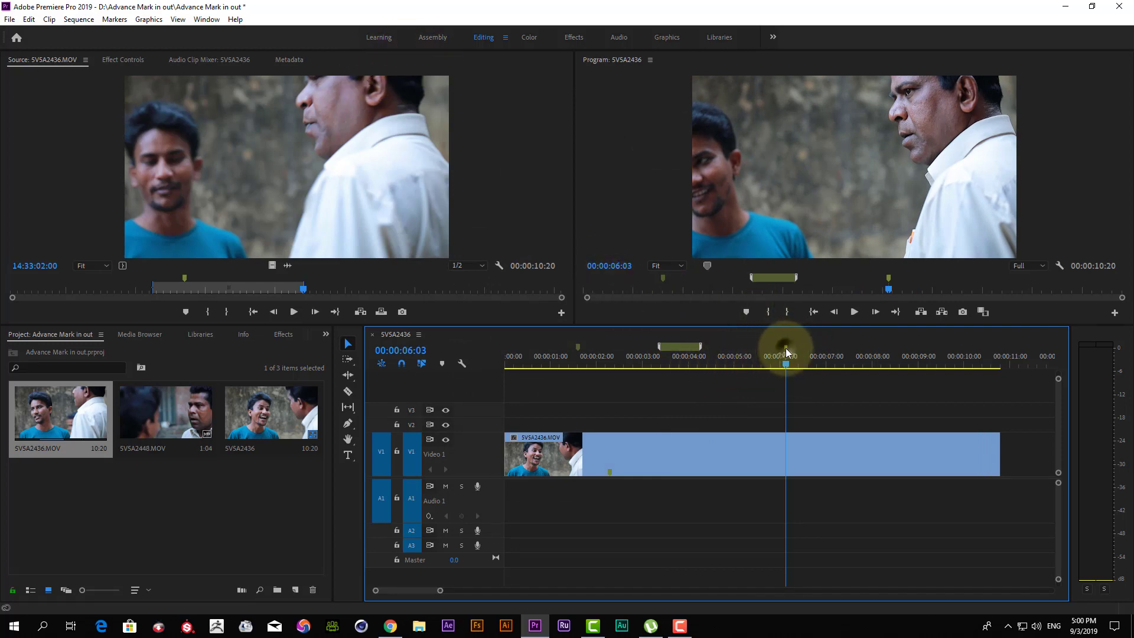
pyautogui.doubleClick(786, 351)
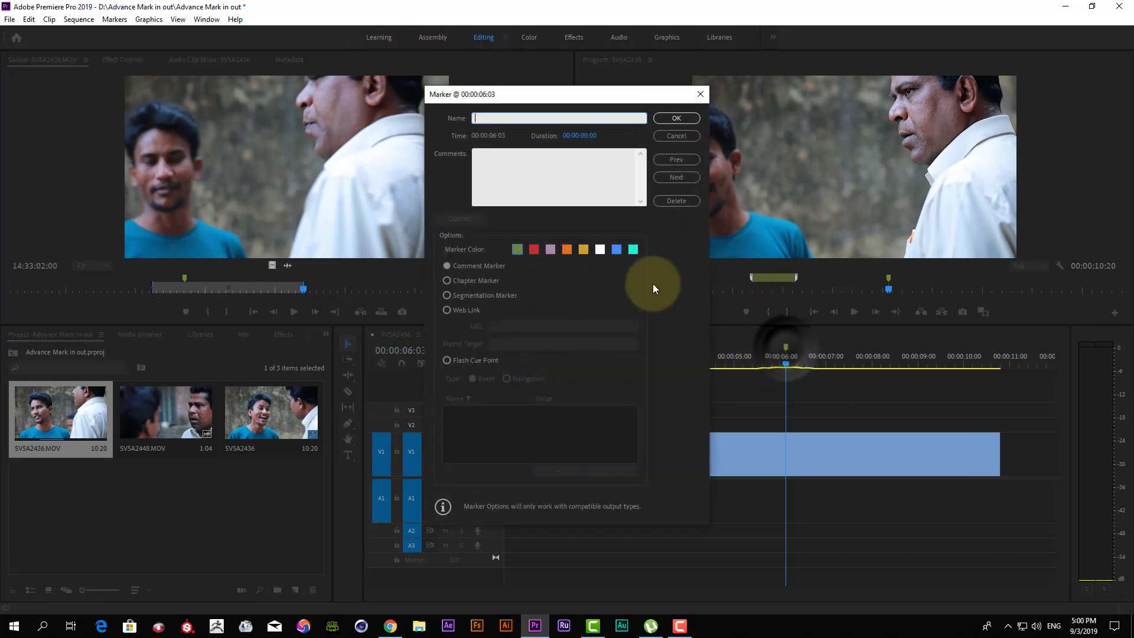
pyautogui.click(633, 250)
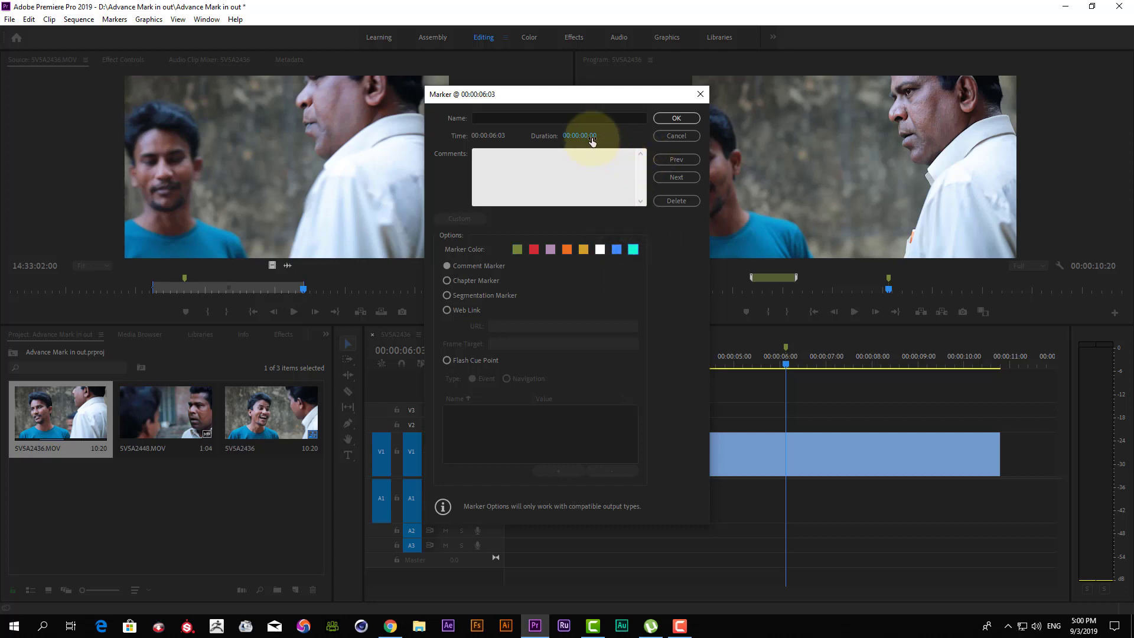
pyautogui.moveTo(593, 140); pyautogui.dragTo(609, 137)
pyautogui.click(673, 121)
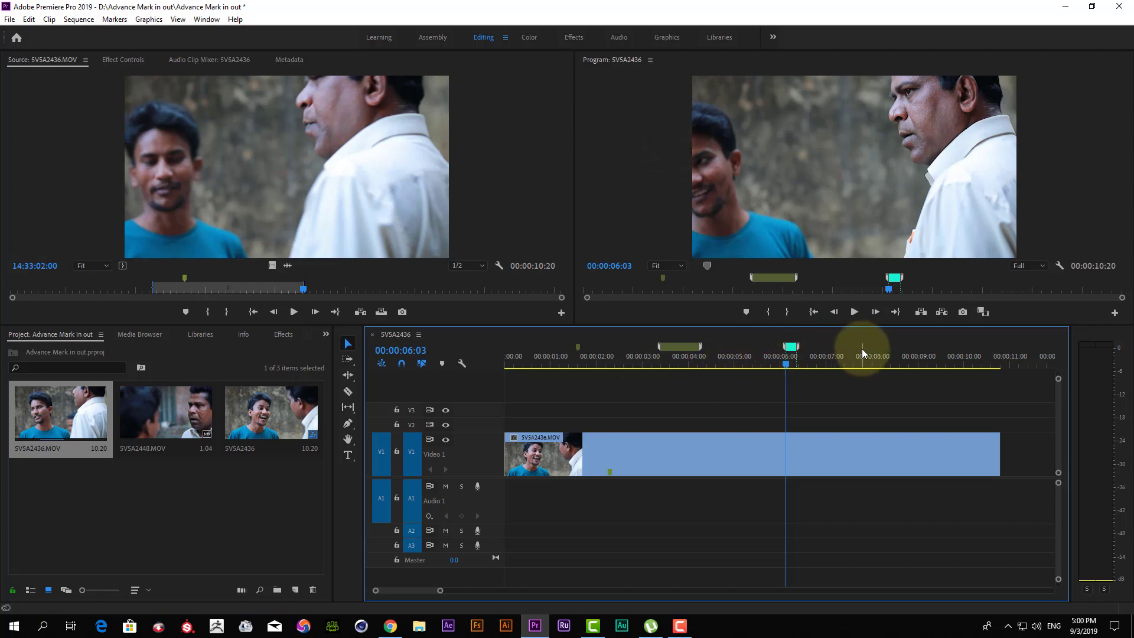
pyautogui.click(568, 454)
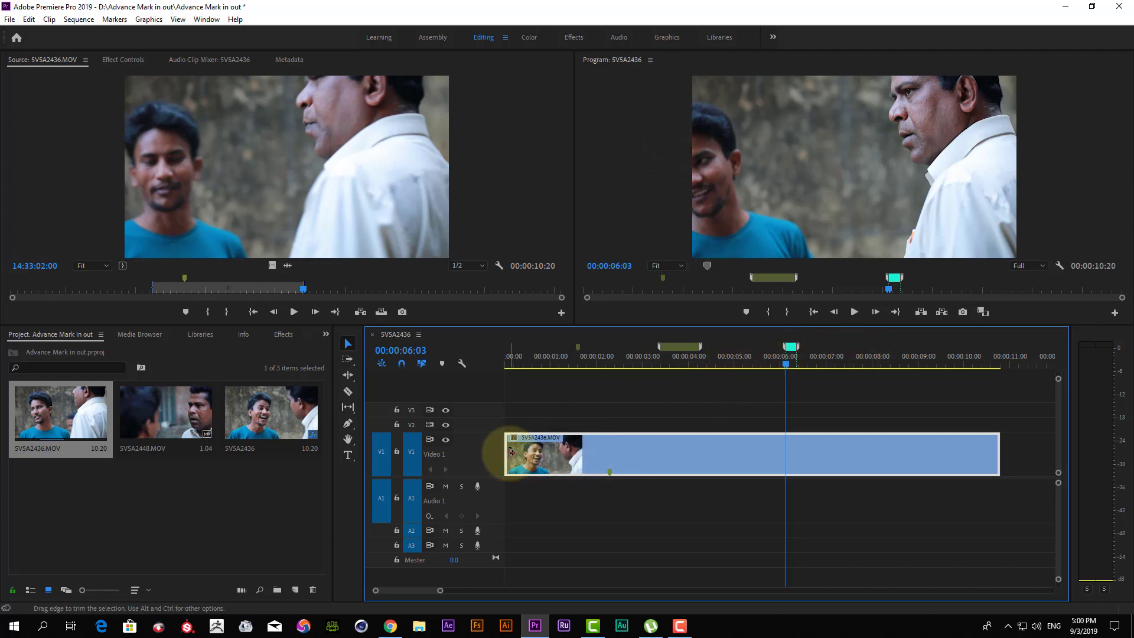
# Use the Ripple Edit tool to cut two seconds from the clip's end, making the sequence 00:00:08:20
pyautogui.click(349, 377)
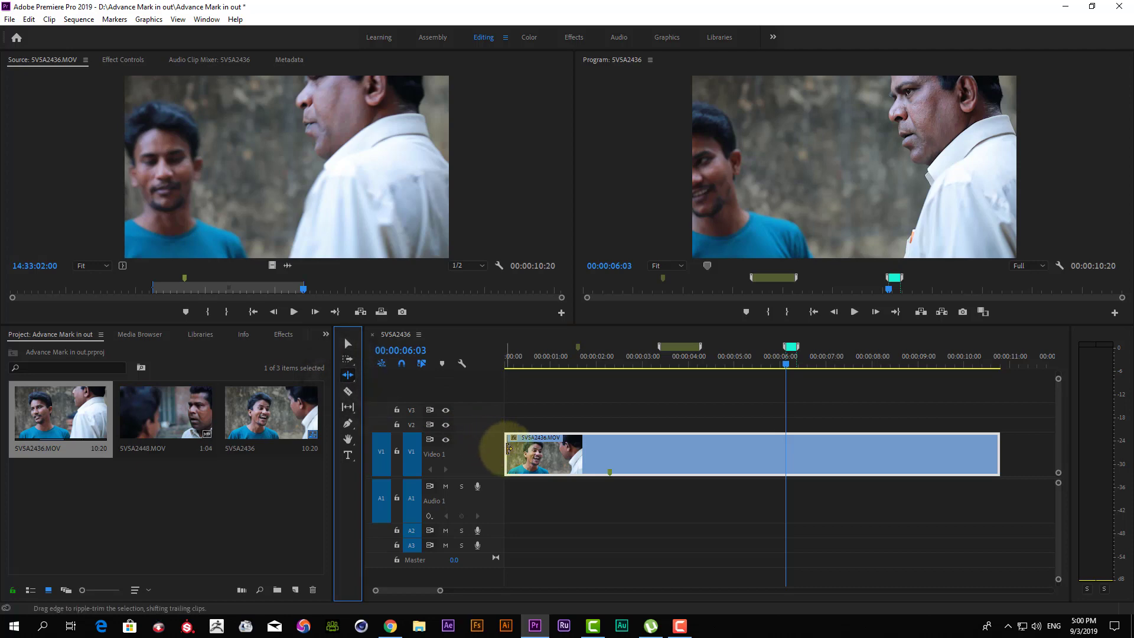
pyautogui.moveTo(508, 449); pyautogui.dragTo(541, 451)
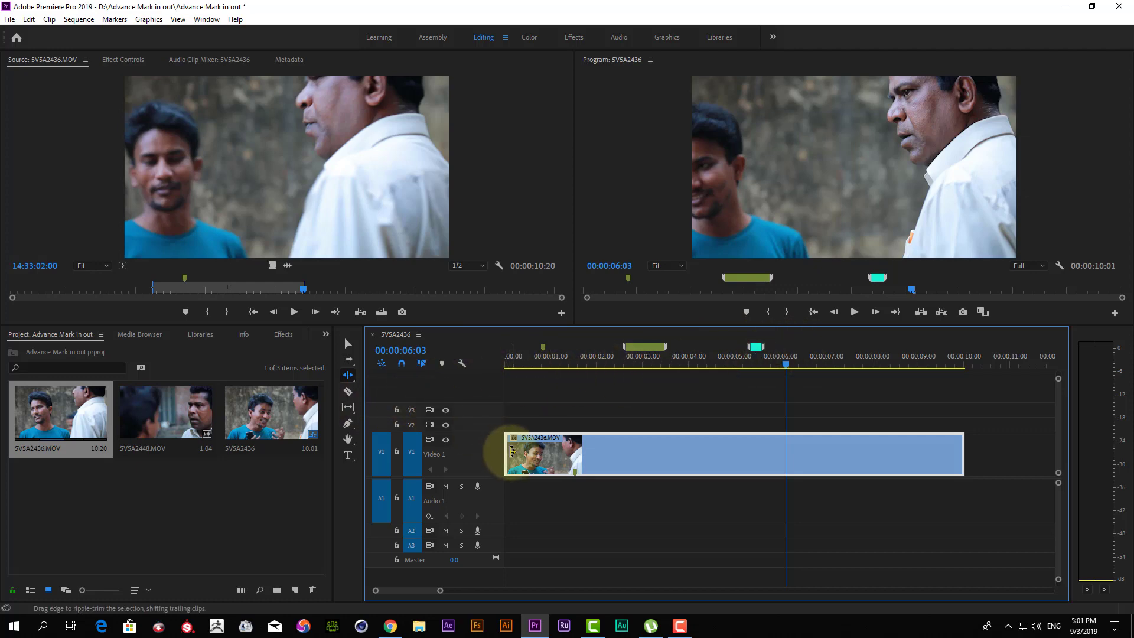
pyautogui.moveTo(512, 452); pyautogui.dragTo(558, 451)
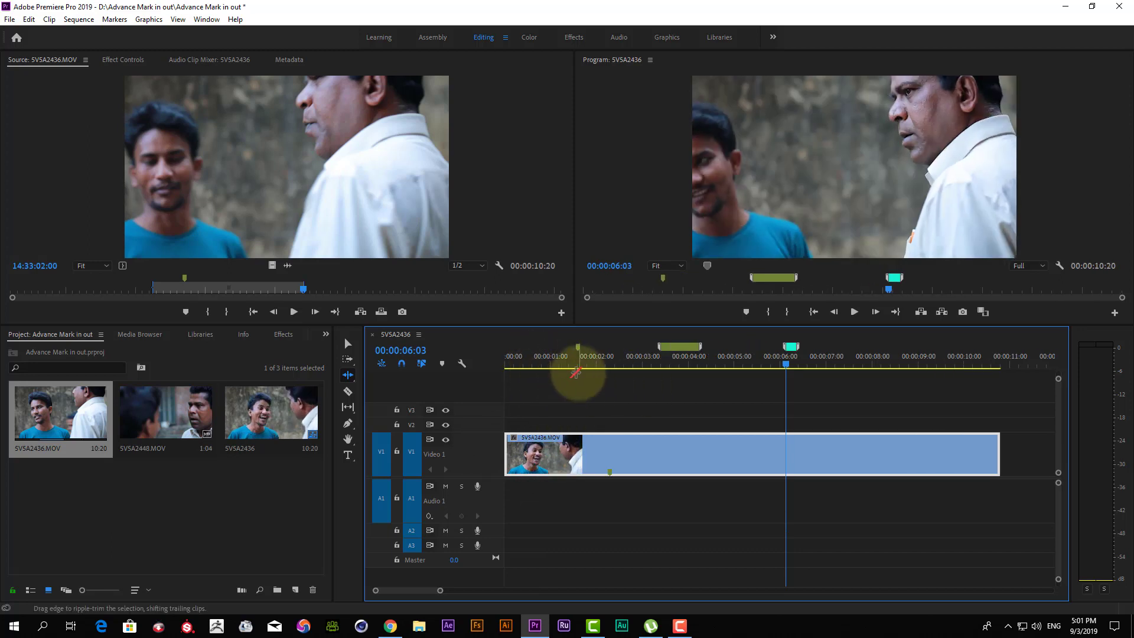
pyautogui.moveTo(535, 371); pyautogui.dragTo(628, 380)
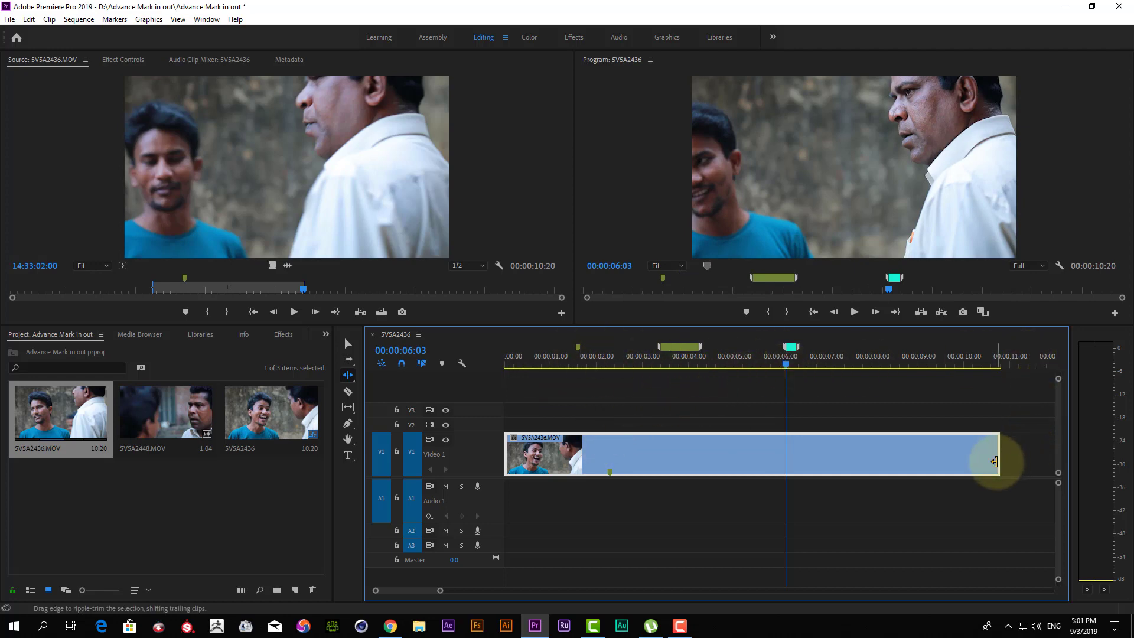
pyautogui.moveTo(994, 460); pyautogui.dragTo(907, 460)
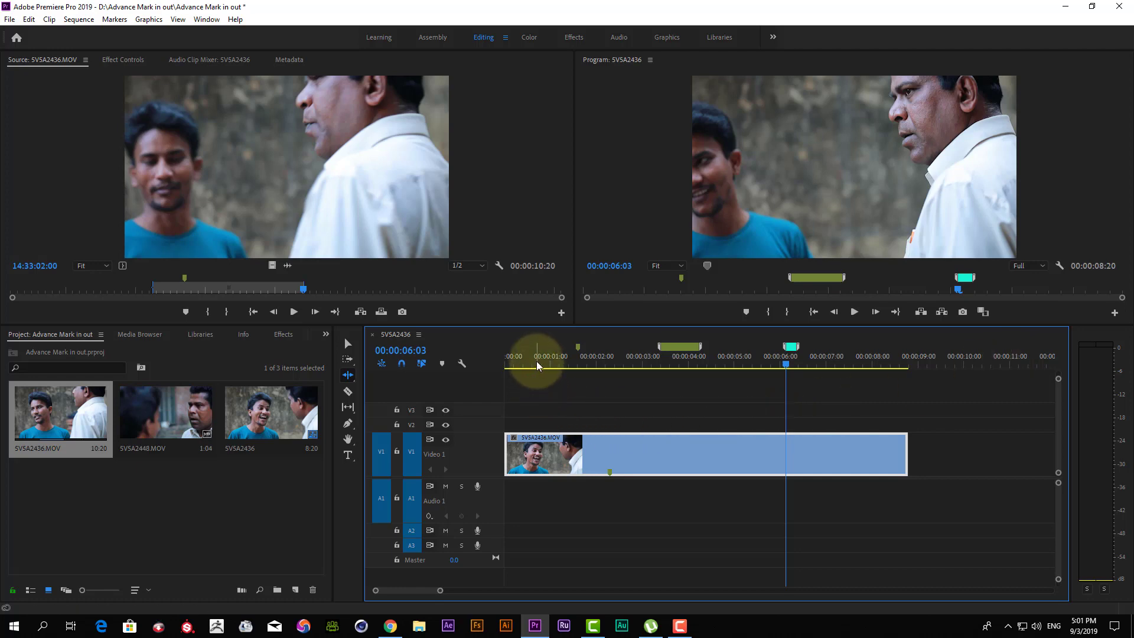
pyautogui.click(536, 365)
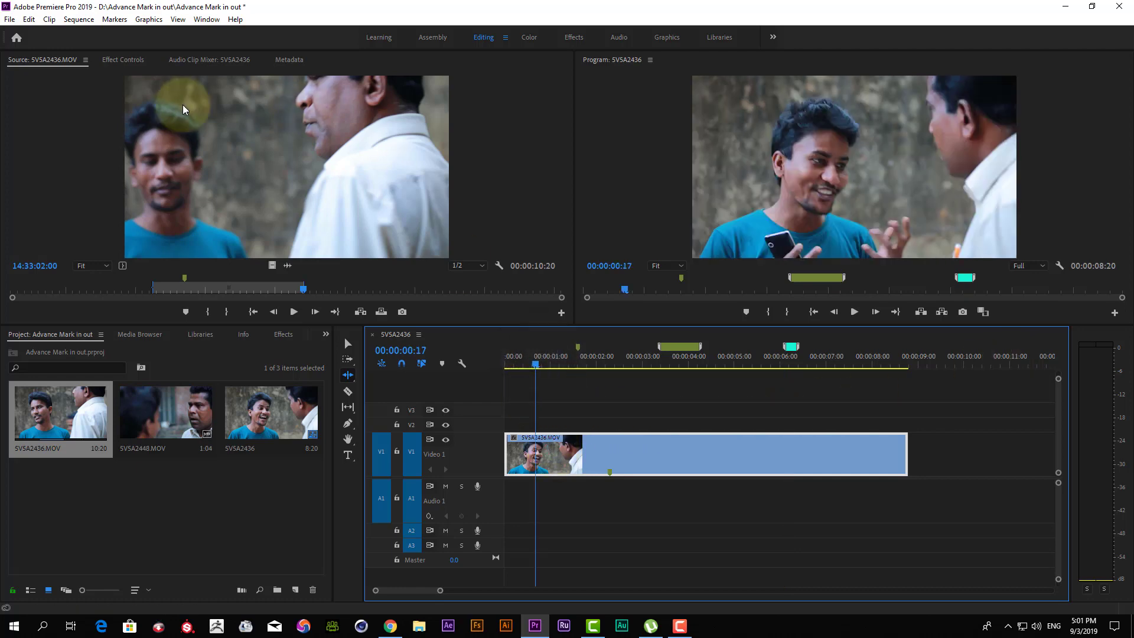
# Turn off Ripple Sequence Markers, then ripple-trim the clip so the sequence runs 00:00:04:01
pyautogui.click(113, 19)
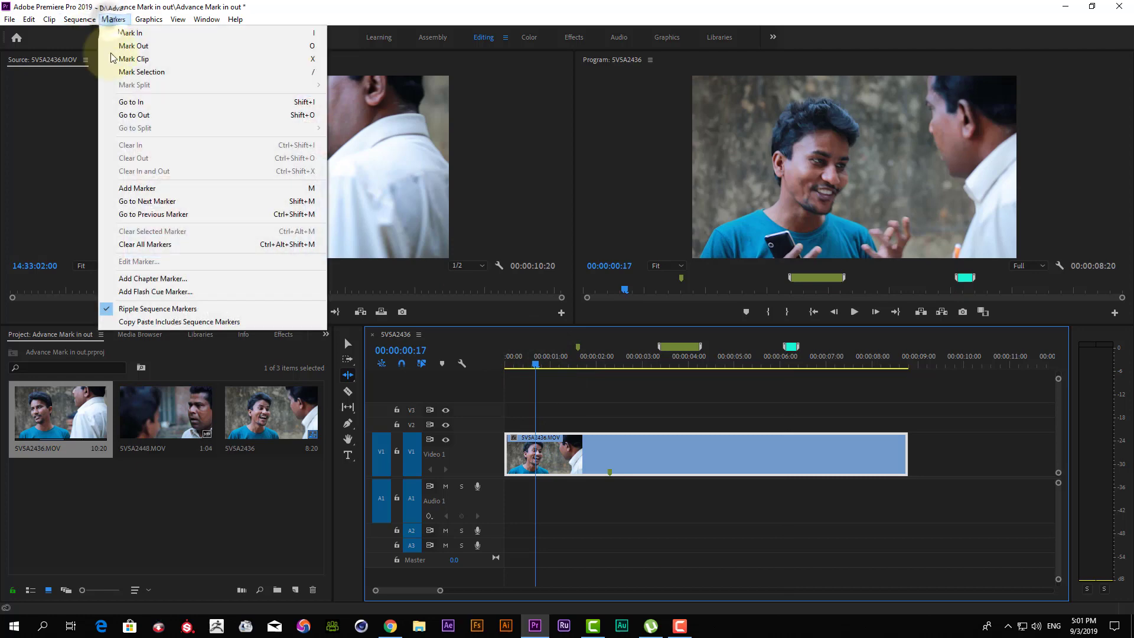
pyautogui.click(107, 310)
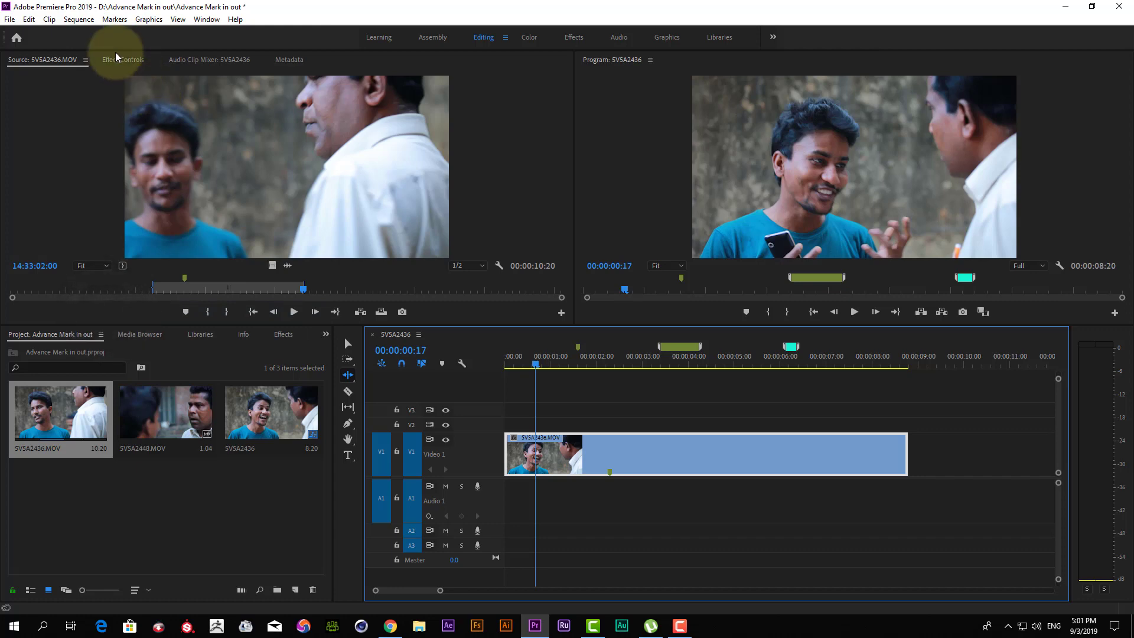
pyautogui.click(115, 22)
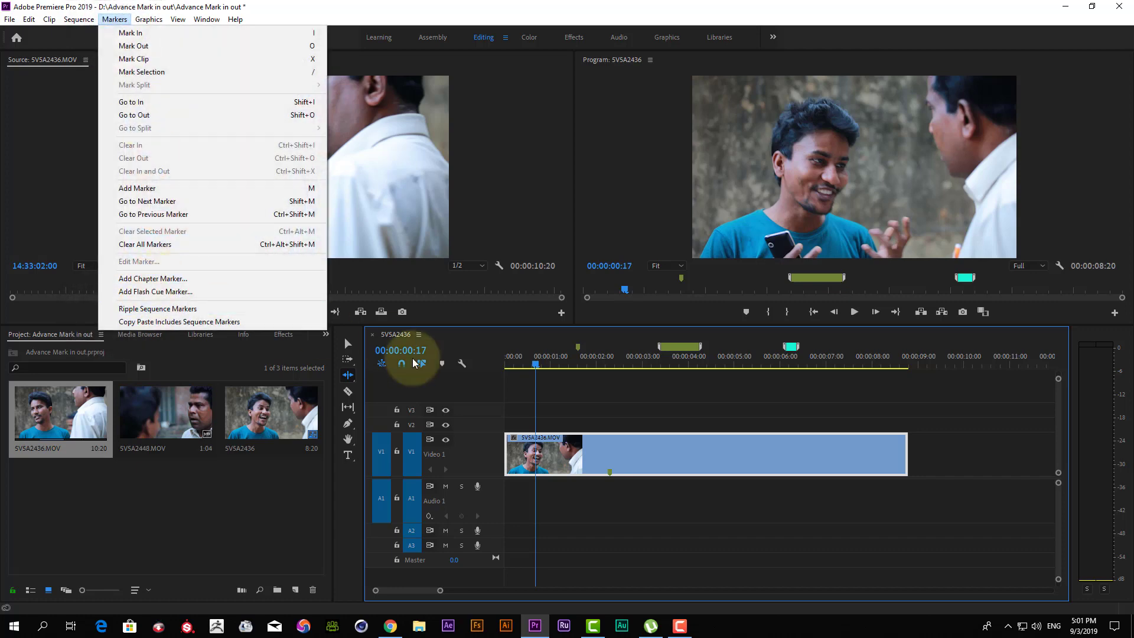
pyautogui.click(588, 385)
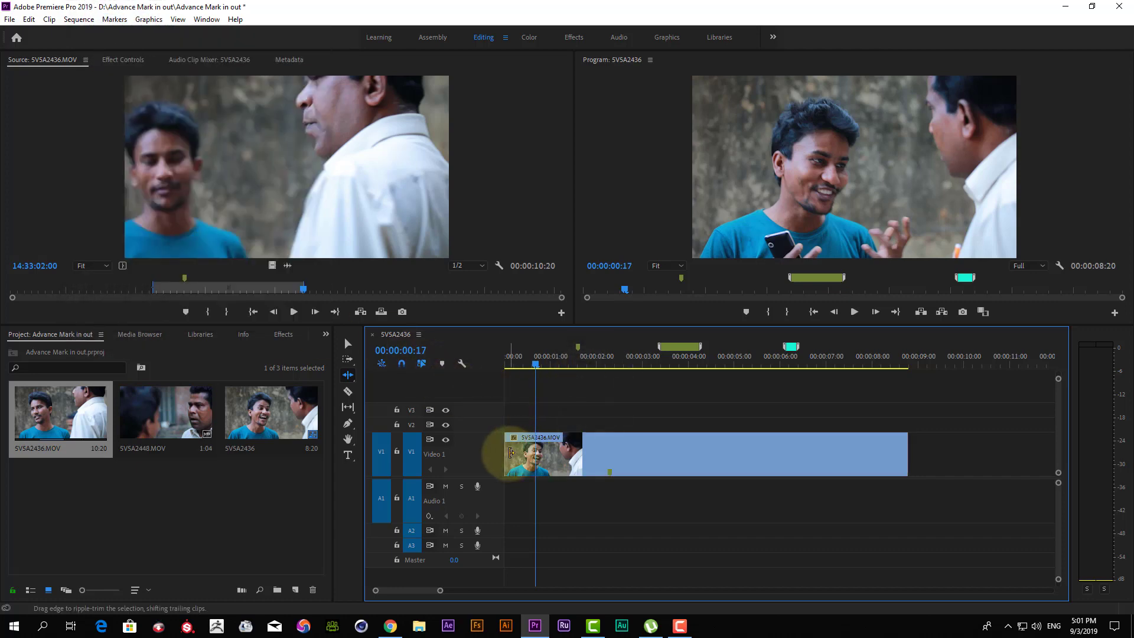
pyautogui.moveTo(506, 455); pyautogui.dragTo(729, 454)
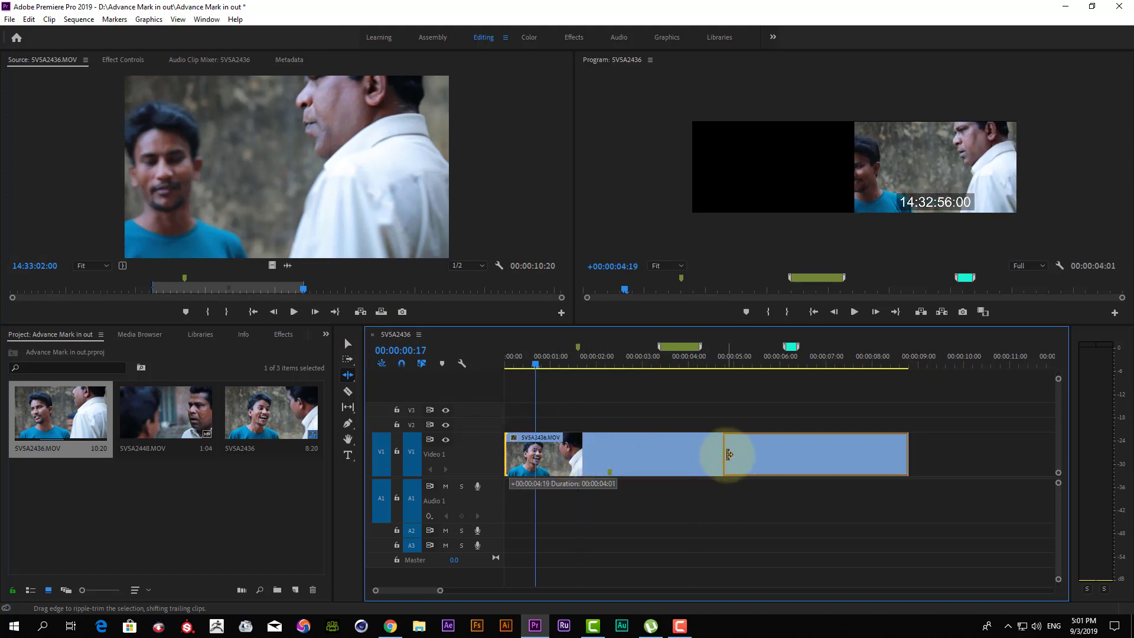
pyautogui.moveTo(729, 455); pyautogui.dragTo(728, 456)
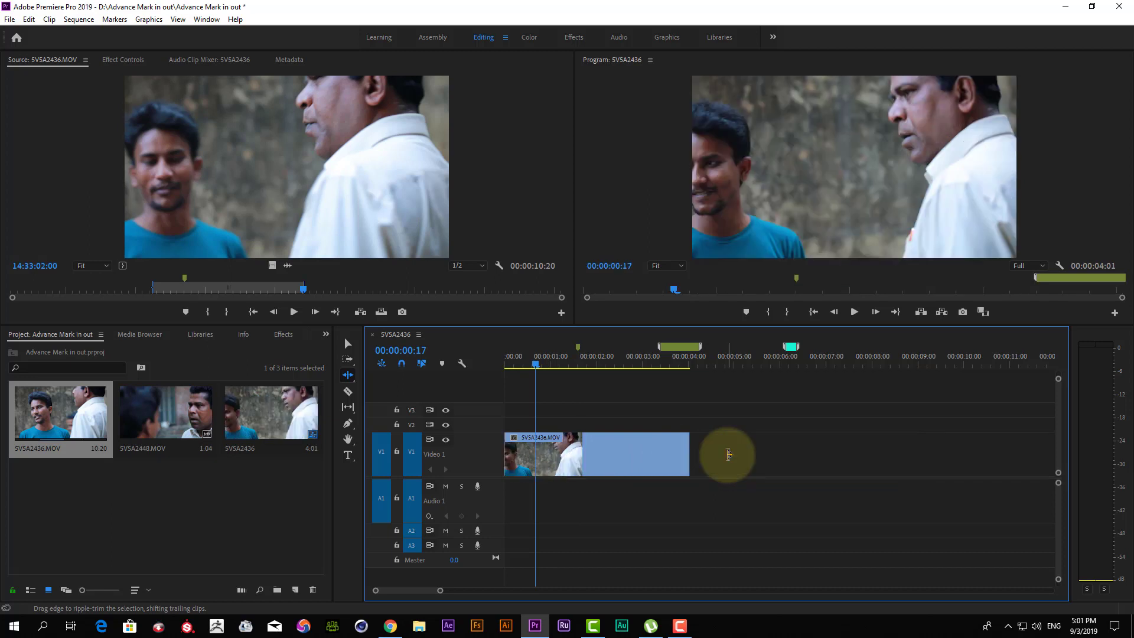